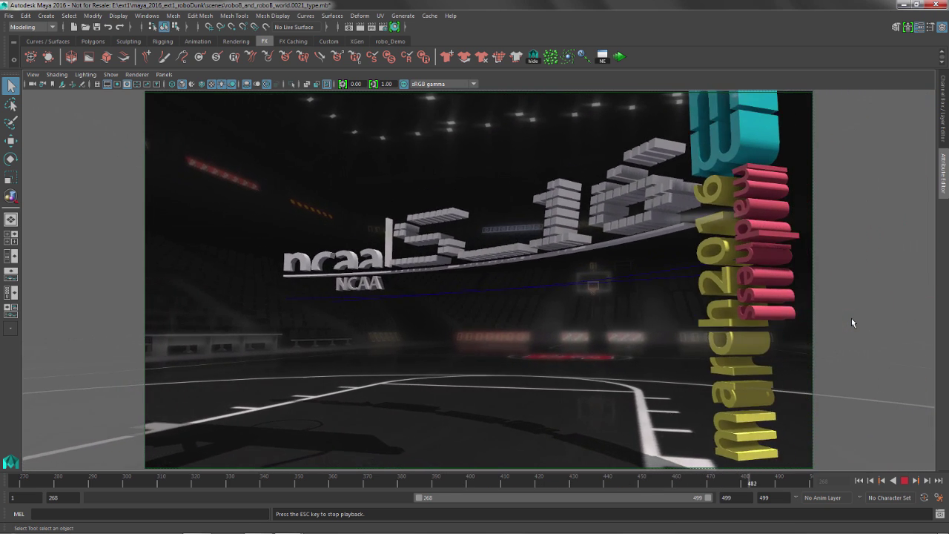
Stop the animation playback and move the current time to frame 499.
click(904, 481)
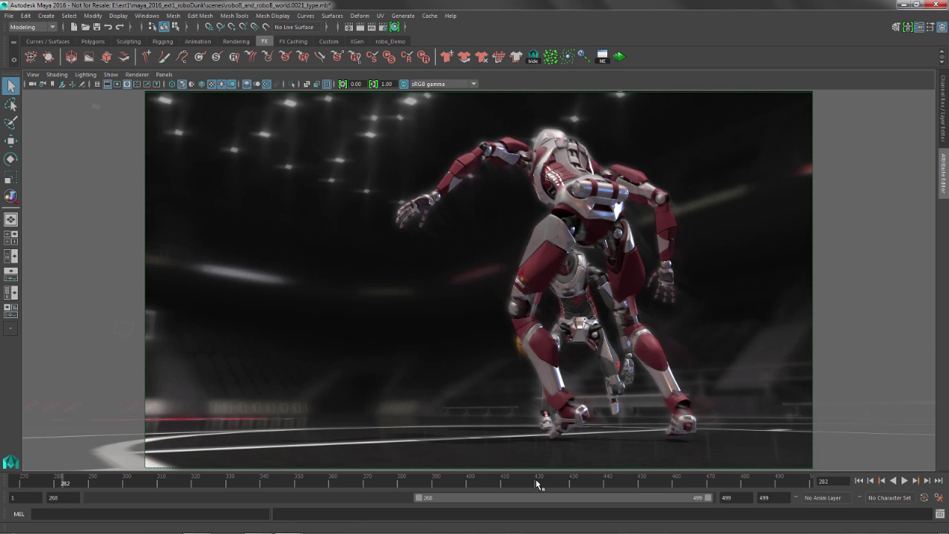
drag(535, 482, 808, 483)
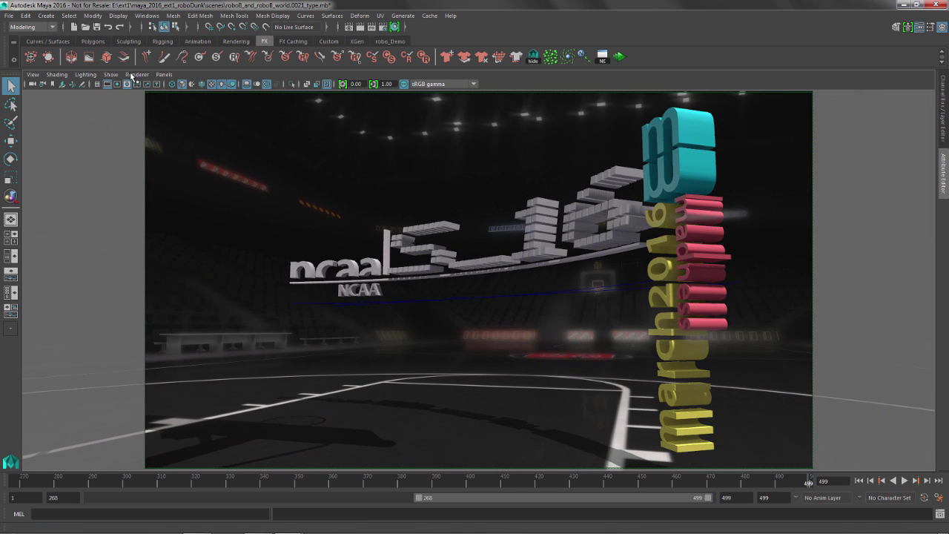
Create a 3D Type object and scale it down uniformly to about 0.349.
click(45, 16)
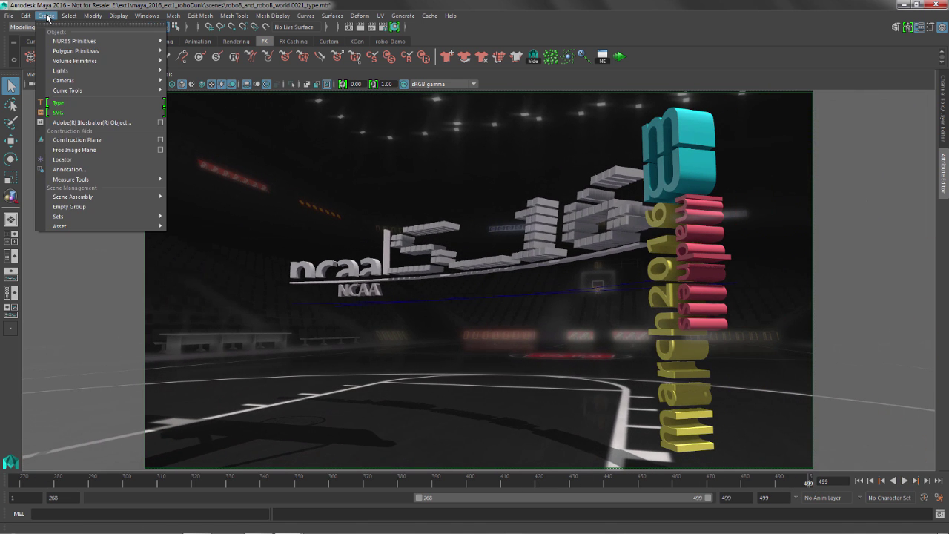
click(67, 103)
key(r)
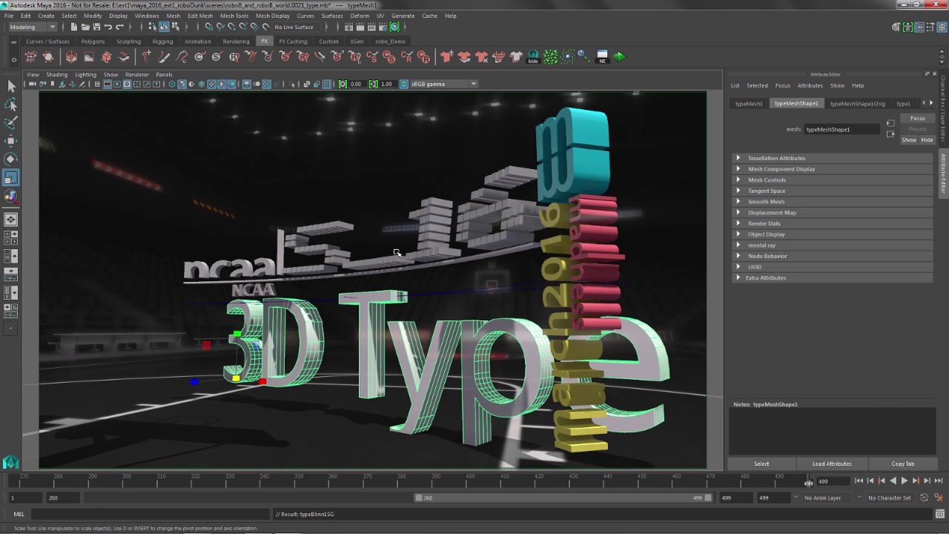
middle_drag(396, 266, 245, 315)
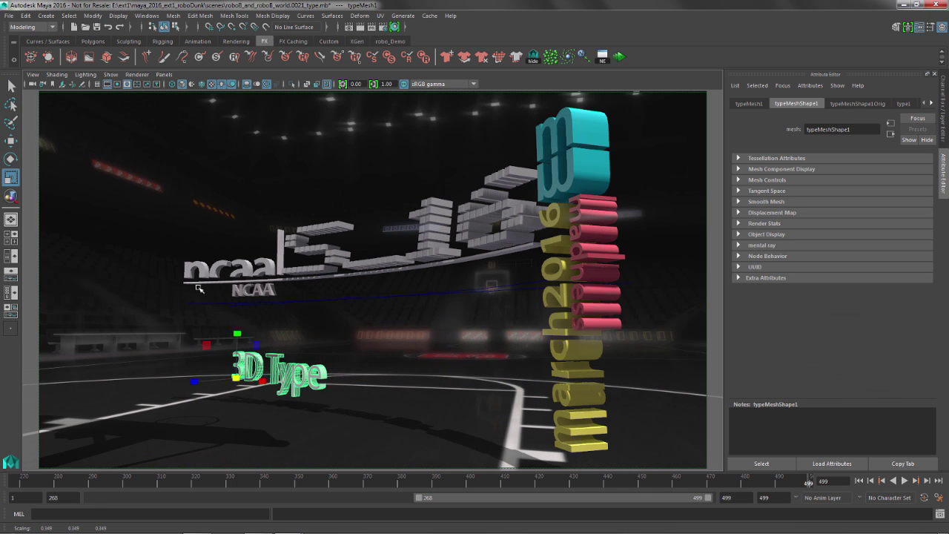
Move the 3D Type text beneath the line under the S_16 lettering and view it from the front.
key(w)
drag(237, 317, 400, 264)
key(space)
alt+right_drag(384, 286, 498, 287)
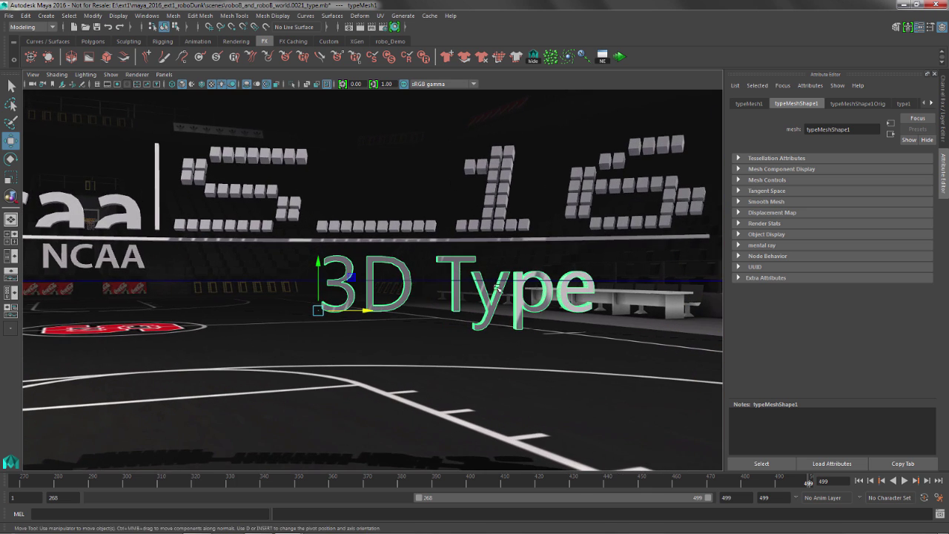
alt+drag(467, 275, 490, 269)
Add Maya as a second text line, with kerning and leading scales at about 0.9811 and space width scale at about 1.4528.
click(903, 103)
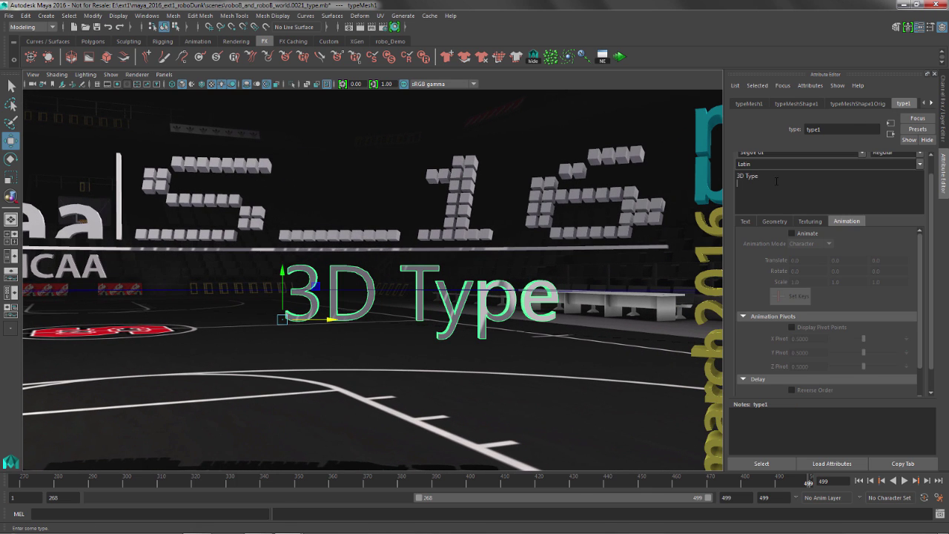
text(Maya)
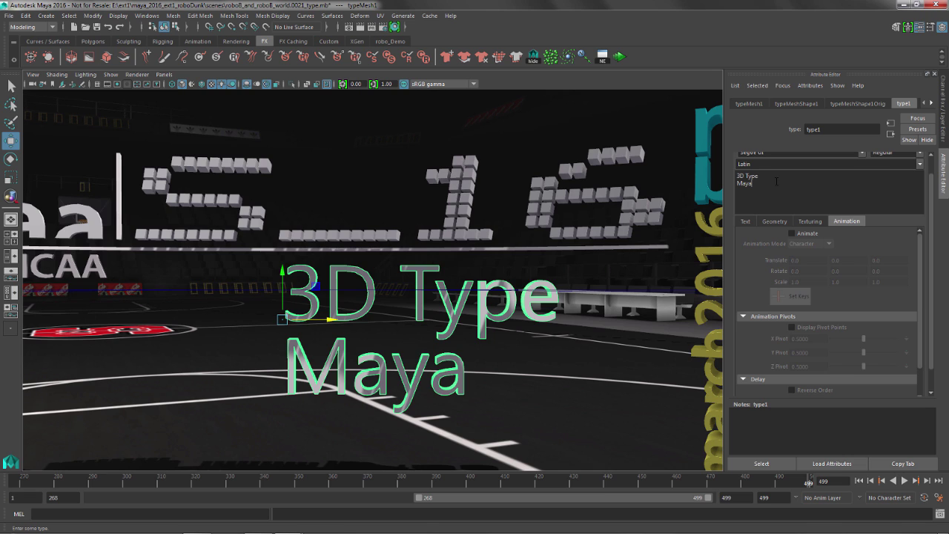
click(745, 221)
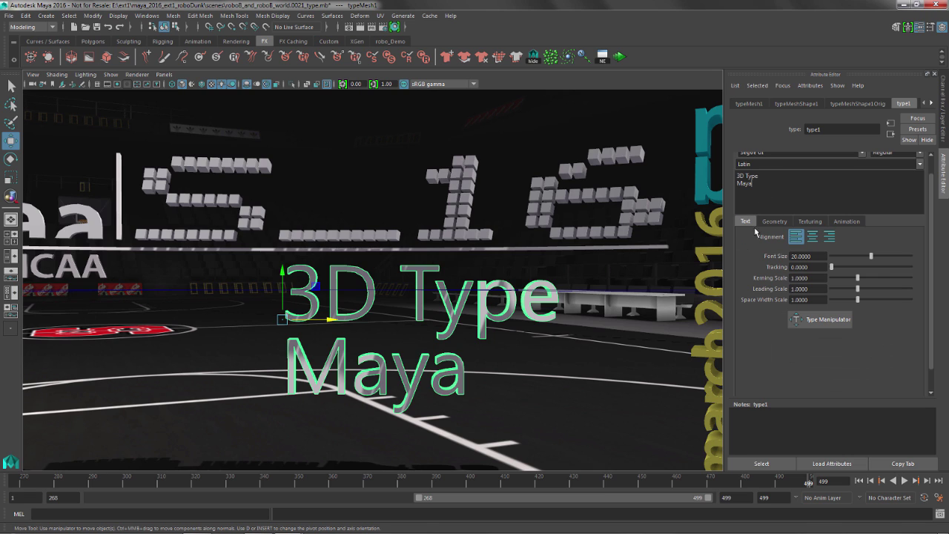
mouse_move(857, 293)
mouse_down()
mouse_move(869, 300)
mouse_move(878, 280)
mouse_move(857, 280)
mouse_up()
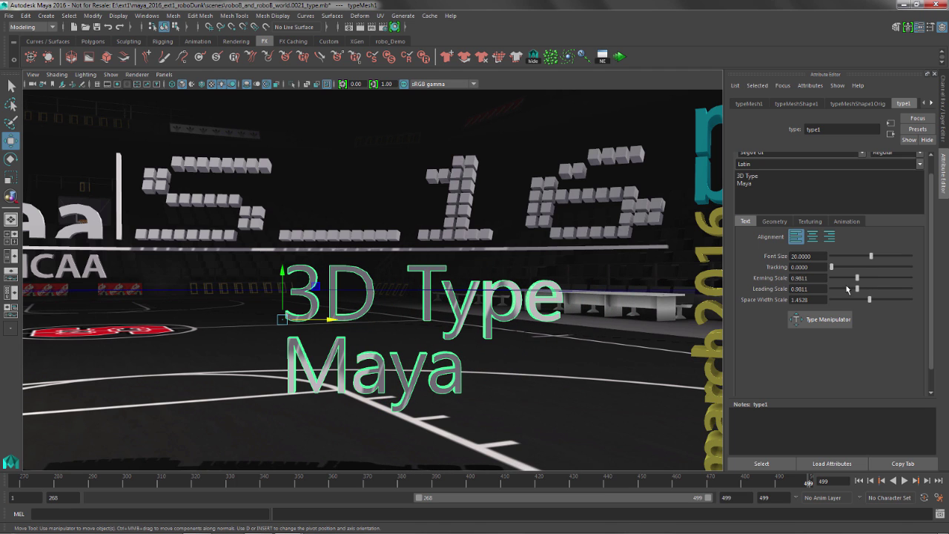
alt+middle_drag(523, 346, 435, 321)
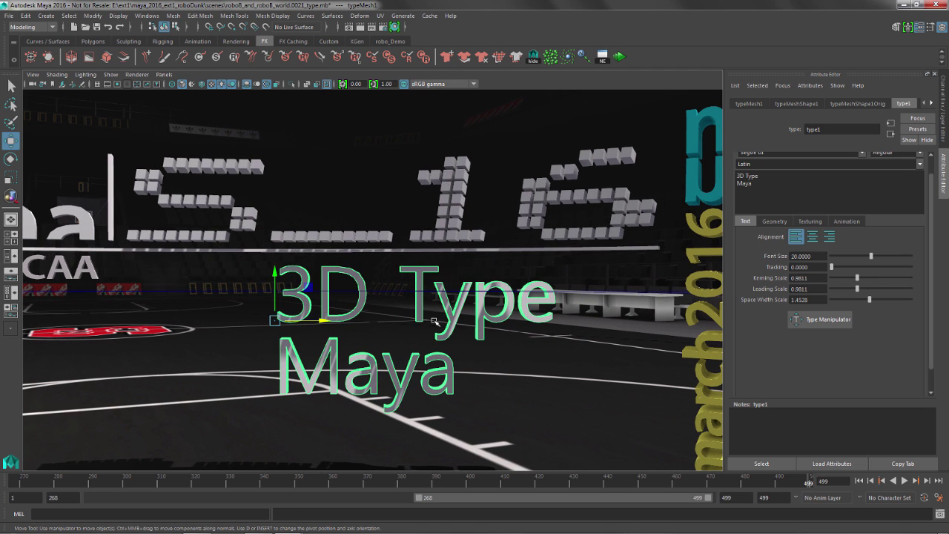
Try scaling individual characters and words of the first text line with the Type Manipulator, and undo the changes.
click(807, 324)
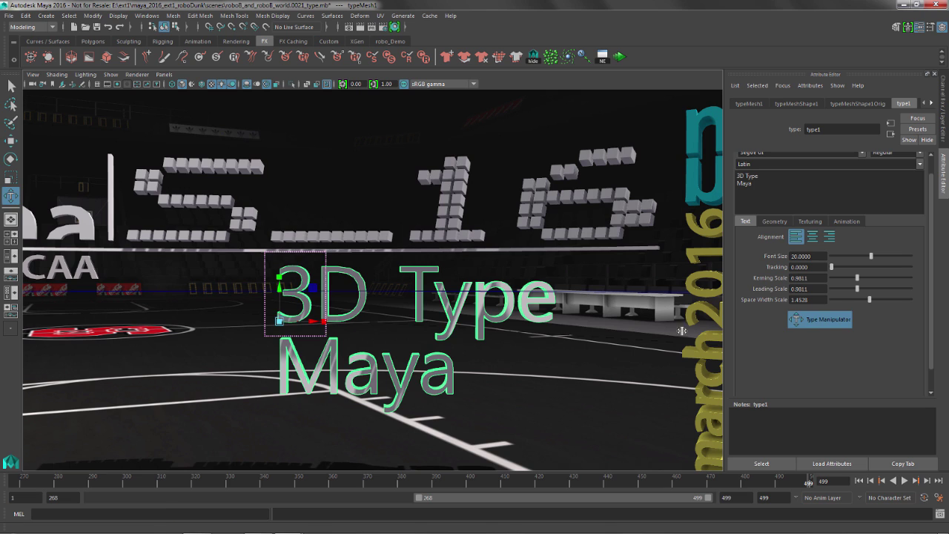
click(280, 321)
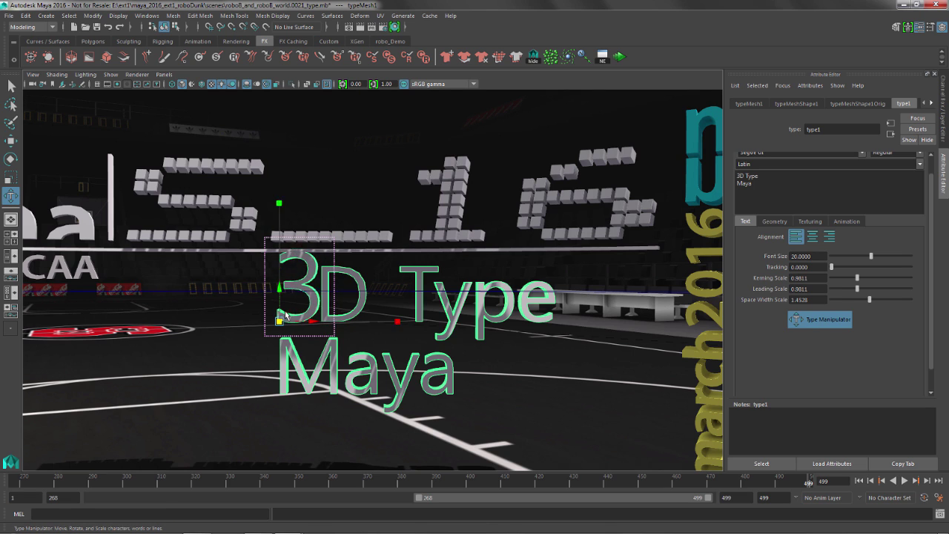
key(ctrl+z)
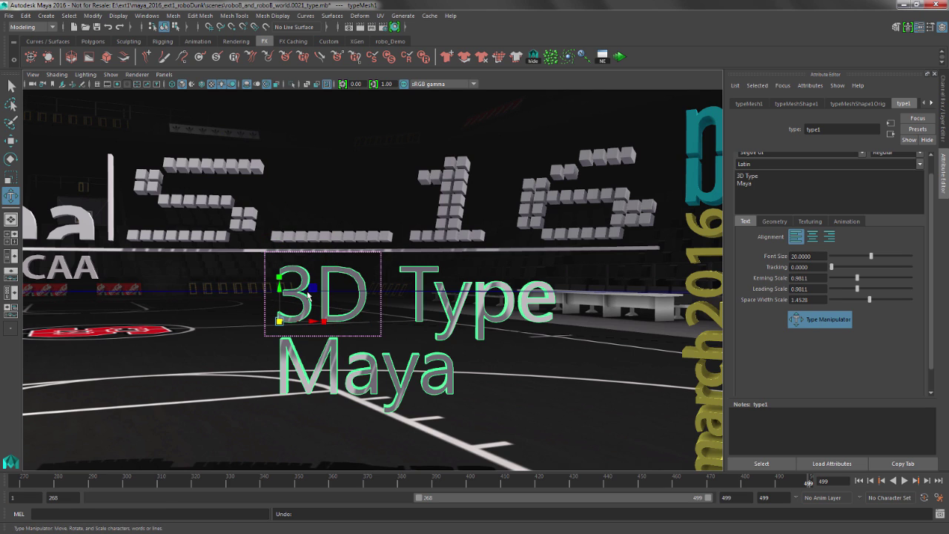
drag(280, 321, 319, 318)
key(ctrl+z)
key(ctrl+z)
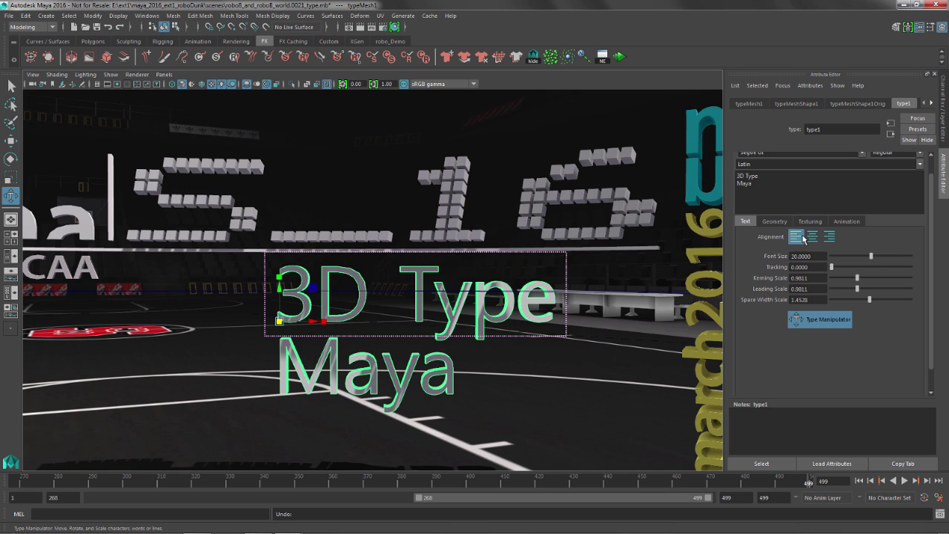
Right-align the two-line text and move it back under the end of the S_16 lettering, beside march2016.
click(829, 236)
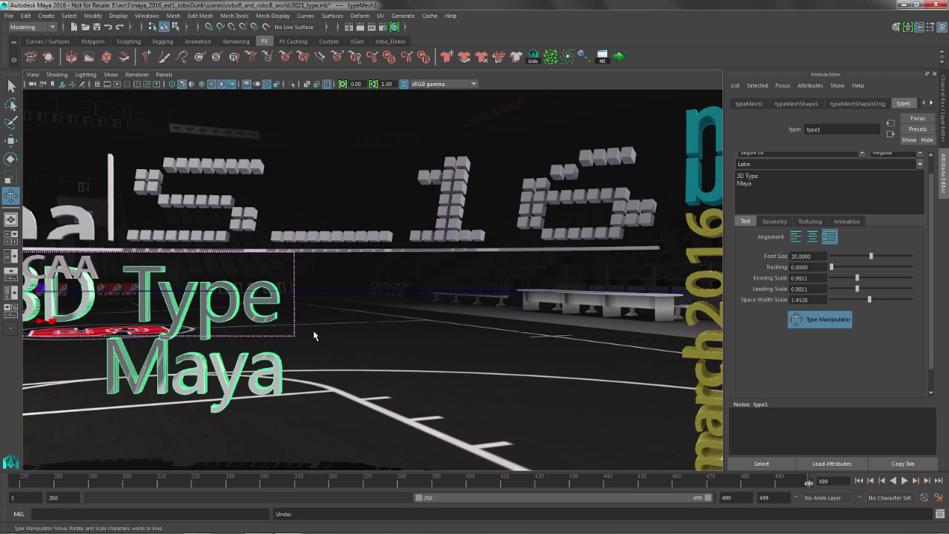
key(w)
drag(323, 323, 686, 272)
Change the font of the type object to Verdana.
scroll(890, 223, up, 2)
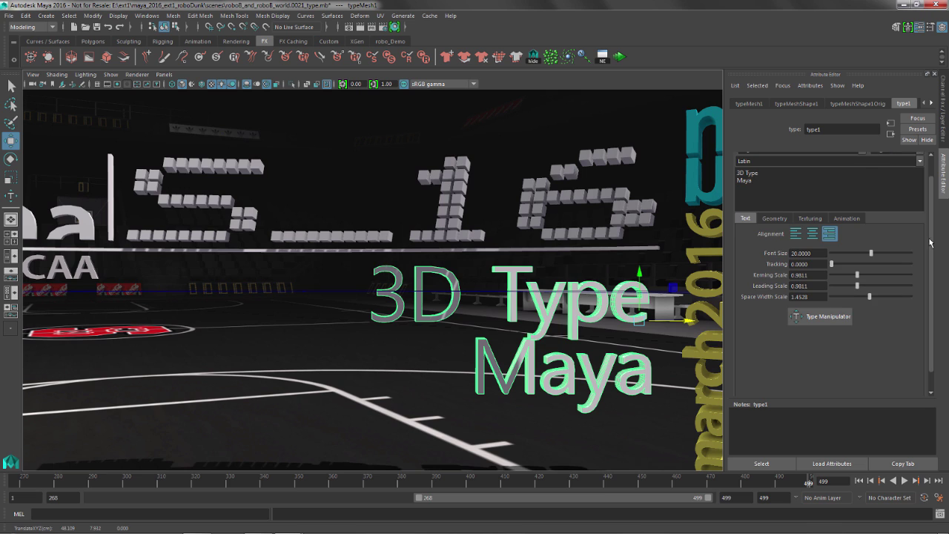
click(861, 171)
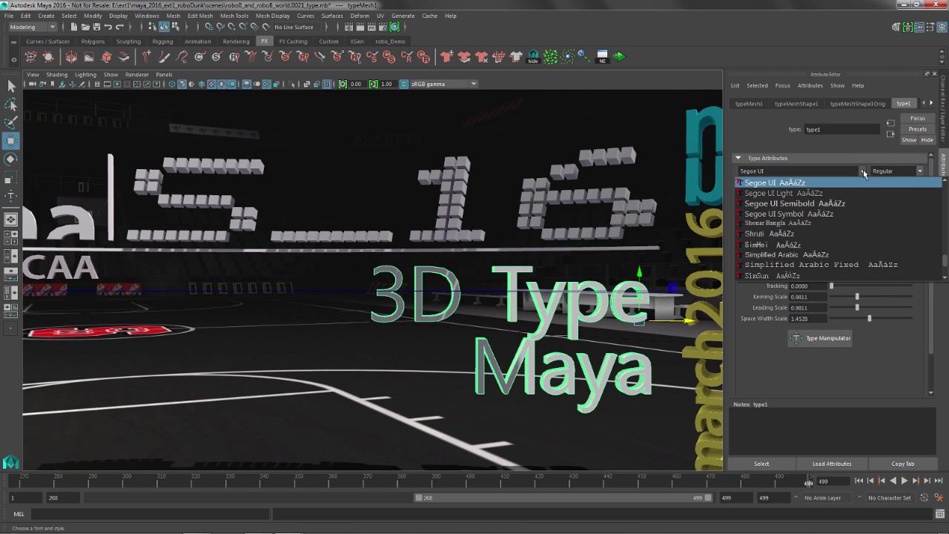
scroll(852, 228, down, 4)
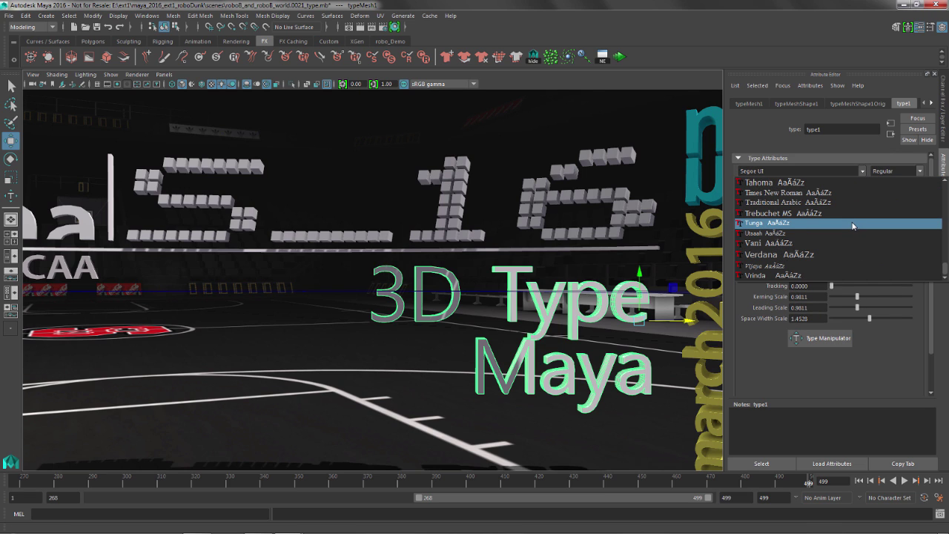
click(823, 255)
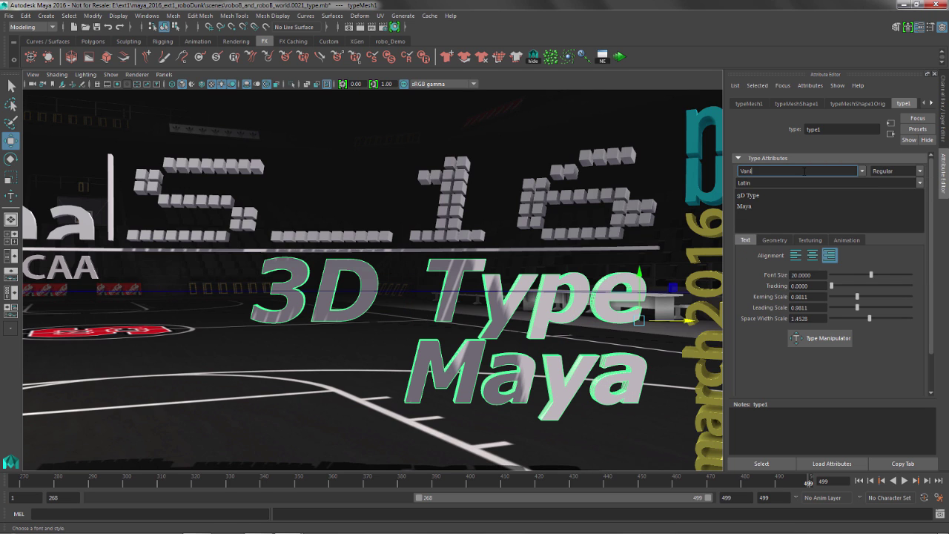
Try the Vani font on the type object and undo the font change.
double_click(805, 171)
text(Vani)
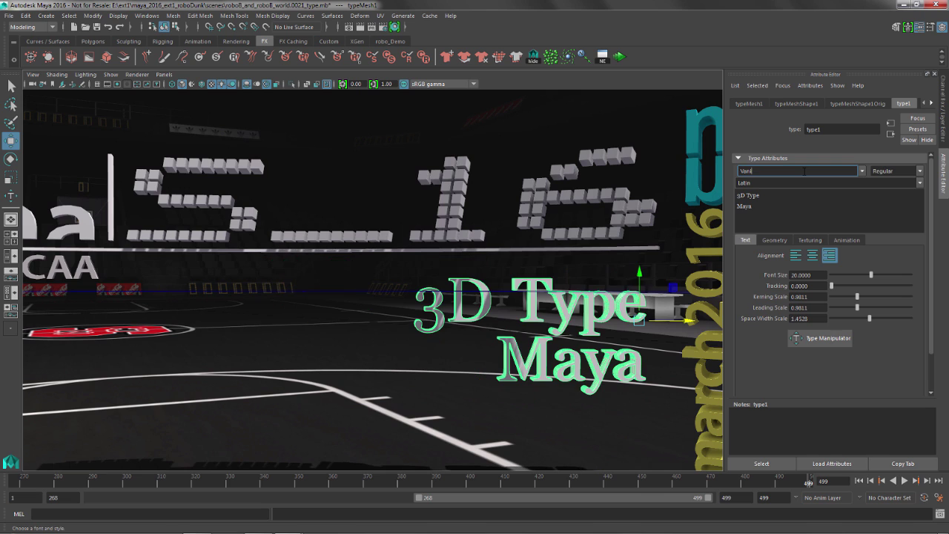
key(ctrl+z)
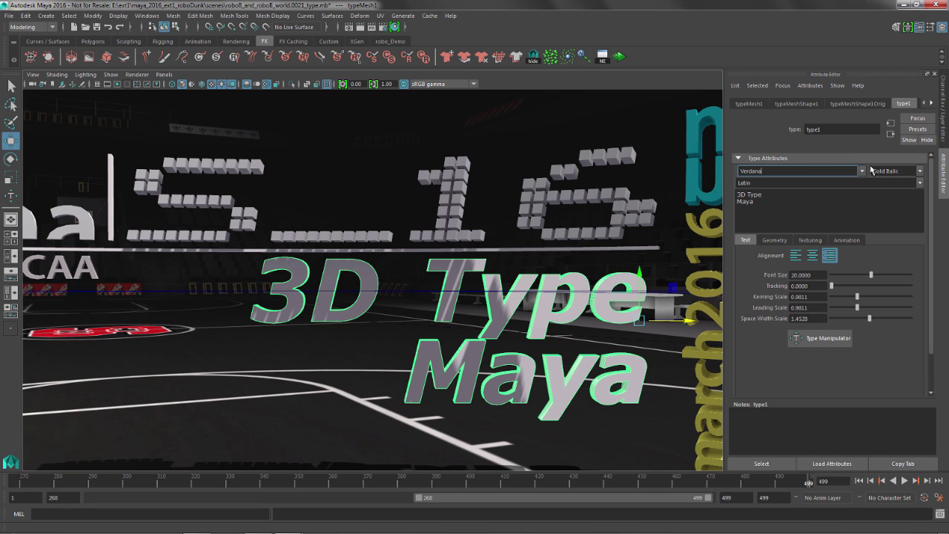
Set the Verdana font style to Regular and reapply right alignment to the text.
click(919, 171)
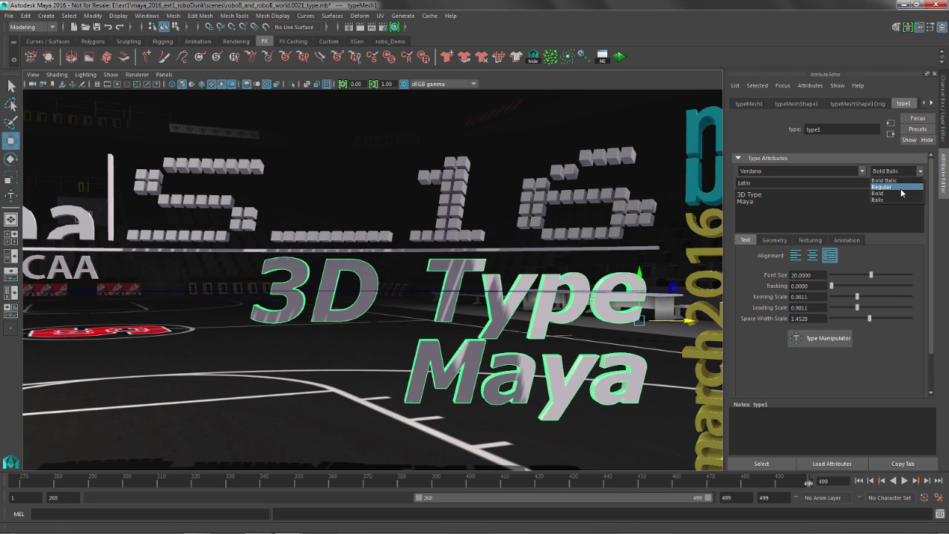
click(901, 190)
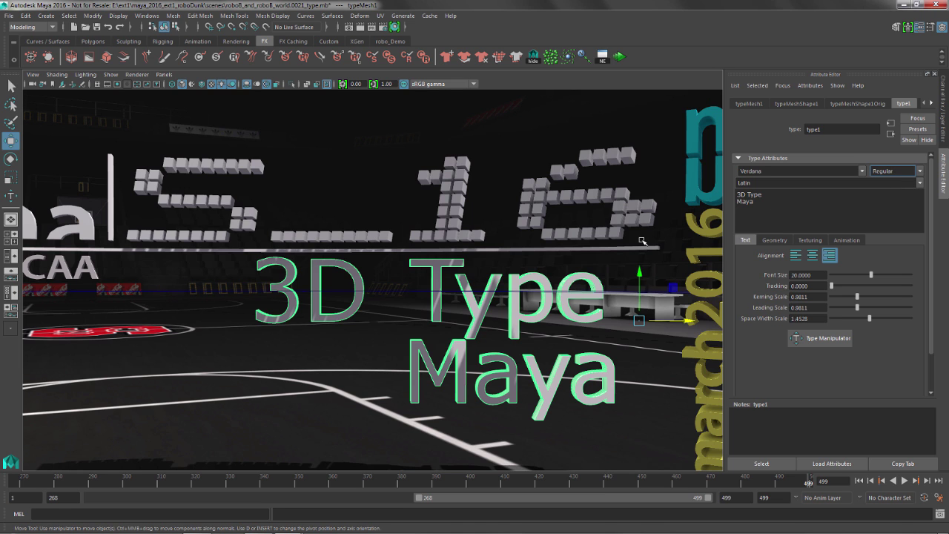
alt+middle_drag(521, 300, 501, 301)
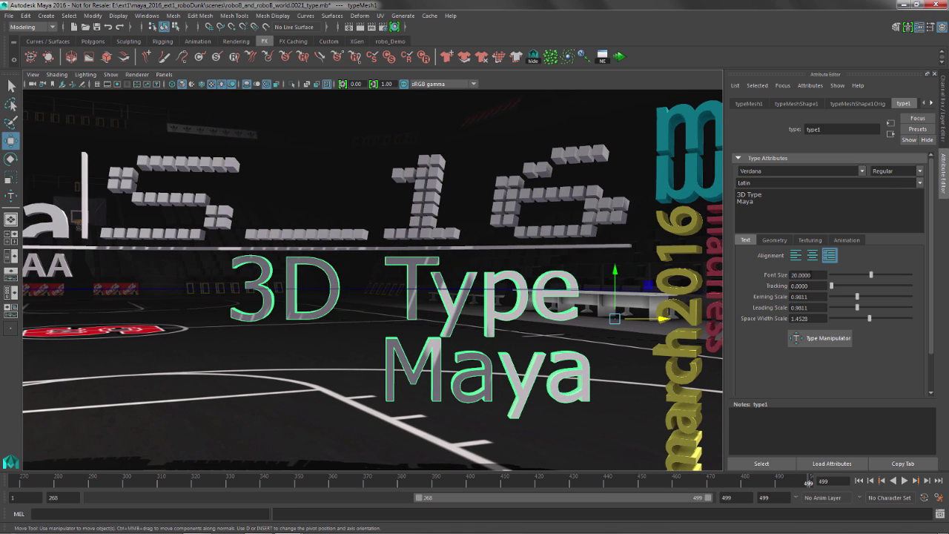
click(816, 261)
click(830, 255)
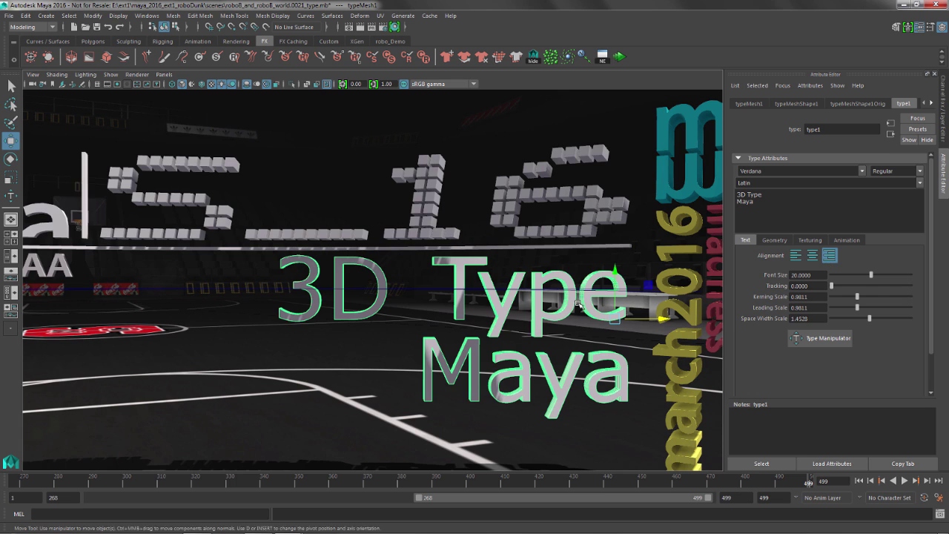
Switch to Illustrator, copy the text block with the NC_State, Washington State, Louisville and Tennessee team names, and return to Maya.
alt+middle_drag(576, 304, 549, 304)
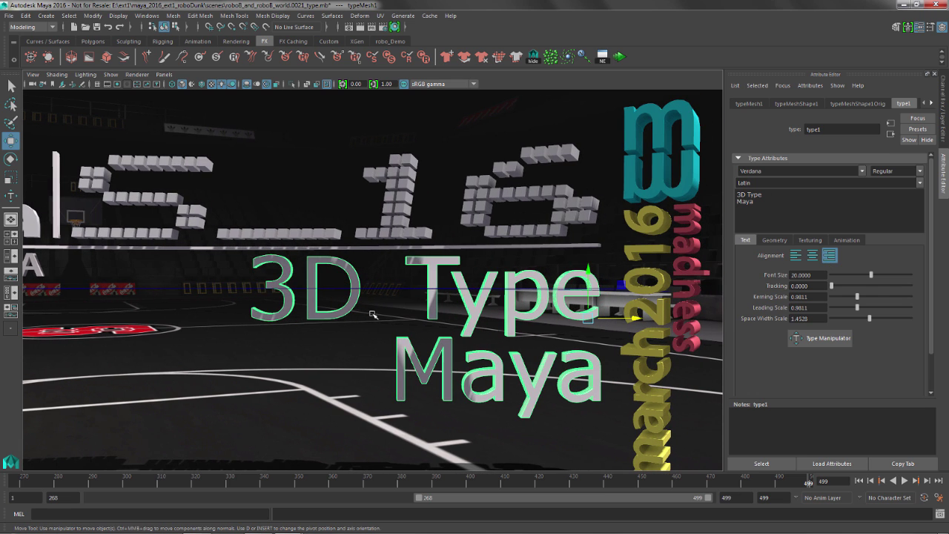
alt+right_drag(473, 310, 377, 272)
alt+middle_drag(376, 271, 424, 289)
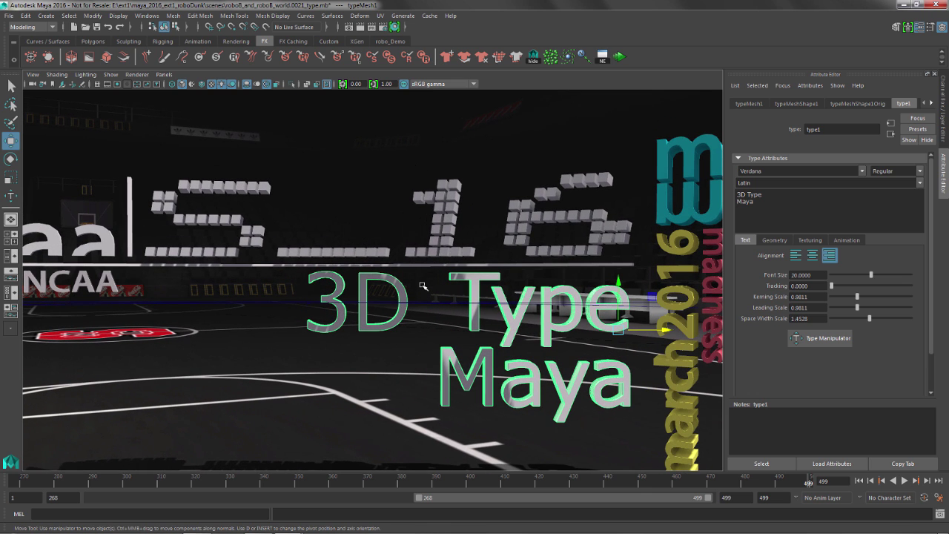
key(alt+Tab)
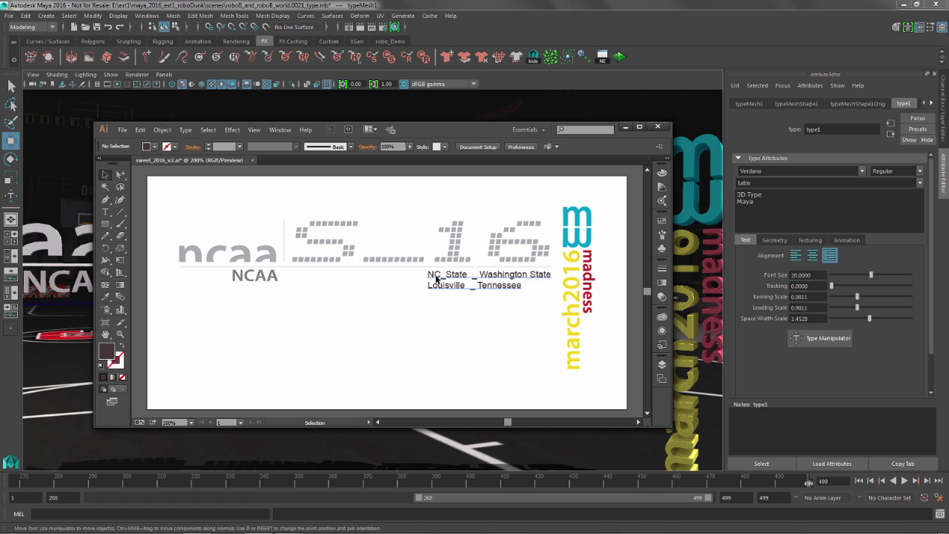
click(436, 278)
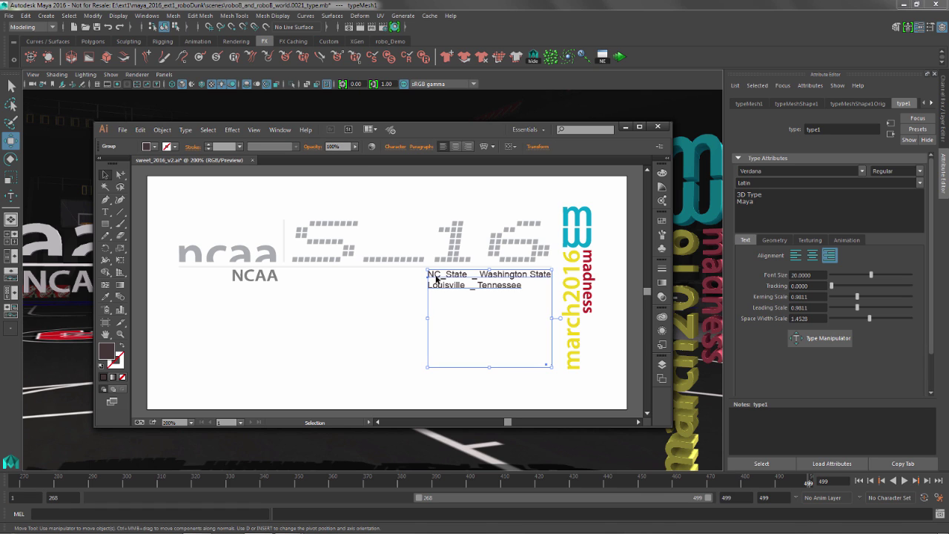
key(alt+Tab)
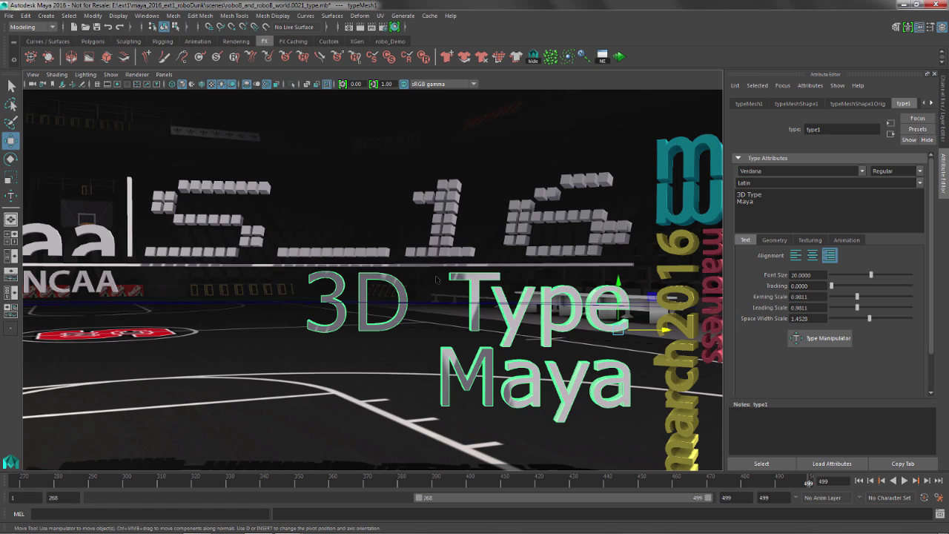
Replace the type object's text with "NC_State _ Washington State" and "Louisville _ Tennessee" on two lines.
drag(731, 188, 731, 189)
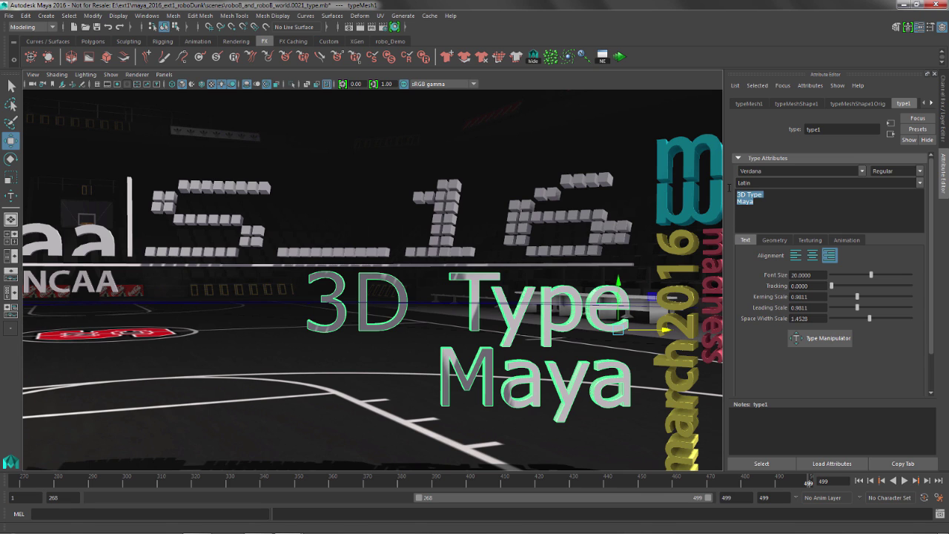
text(NC_State _ Washington State Louisville  _ Tennessee)
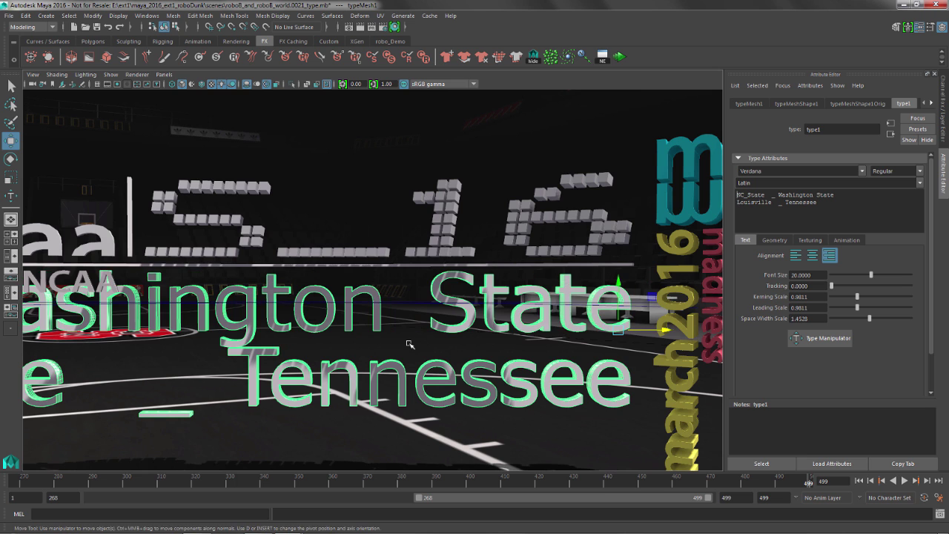
Scale the team-name text down uniformly until it fits under the S_16 logo and move it slightly upward.
scroll(431, 334, down, 2)
key(e)
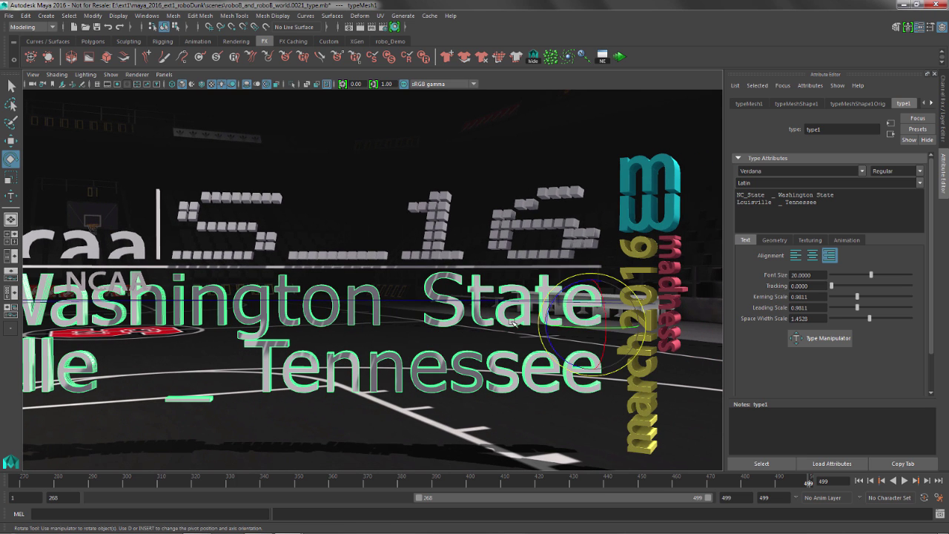
key(r)
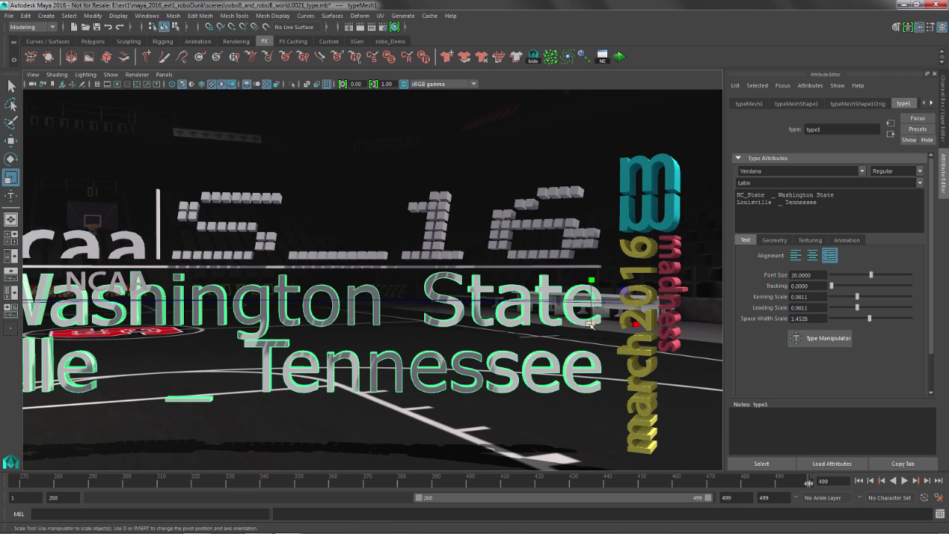
drag(589, 324, 456, 321)
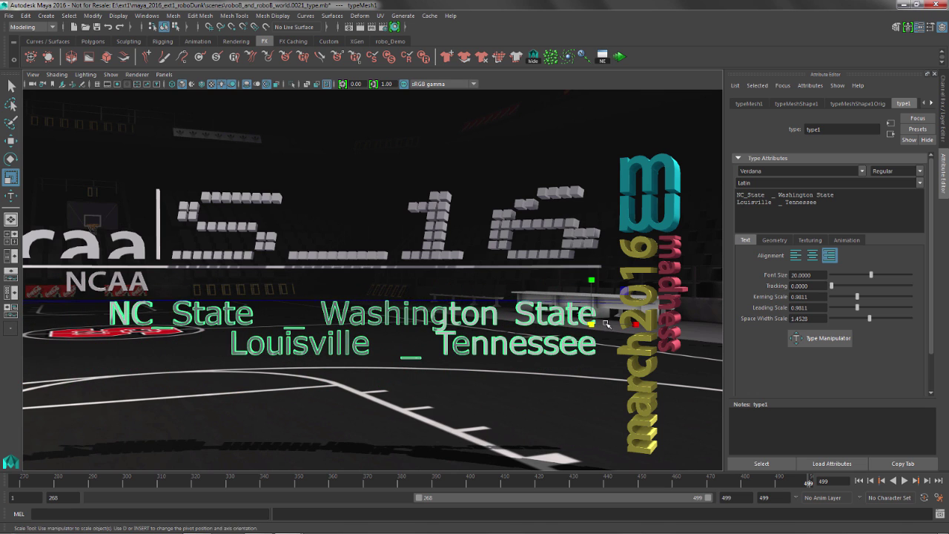
drag(607, 324, 364, 341)
key(w)
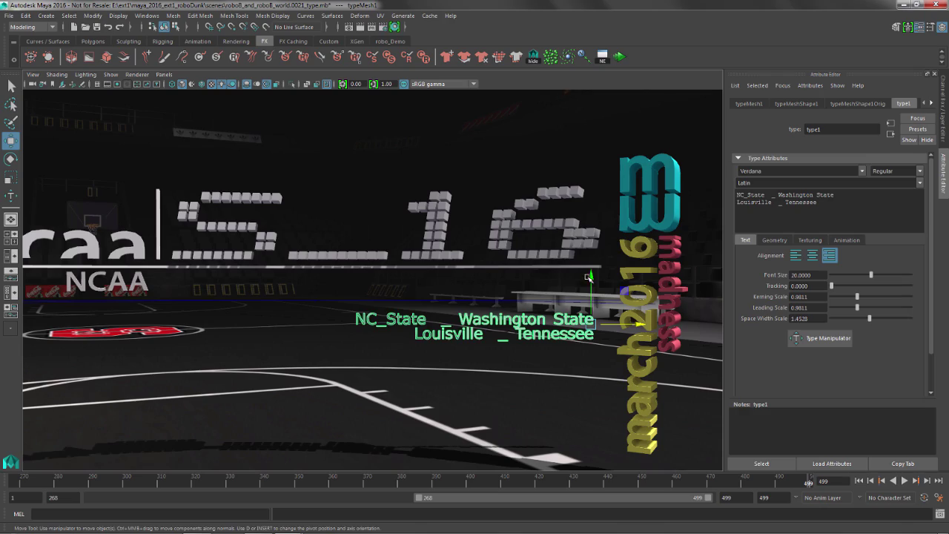
mouse_move(588, 276)
mouse_down()
mouse_move(589, 250)
mouse_move(604, 267)
mouse_up()
Select the bend deformer handle under the logo and set its Curvature to 40.859.
alt+right_drag(604, 267, 615, 280)
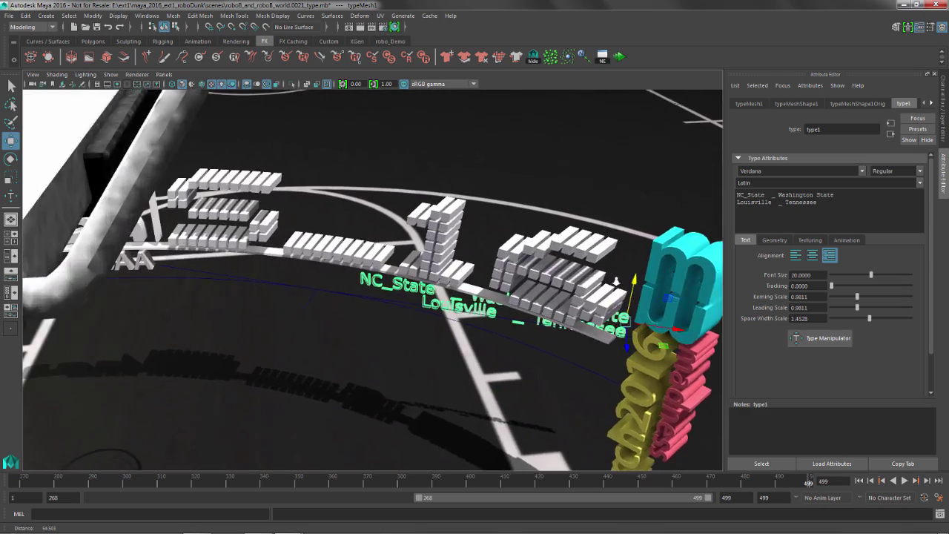
alt+drag(615, 280, 441, 282)
alt+right_drag(442, 281, 328, 292)
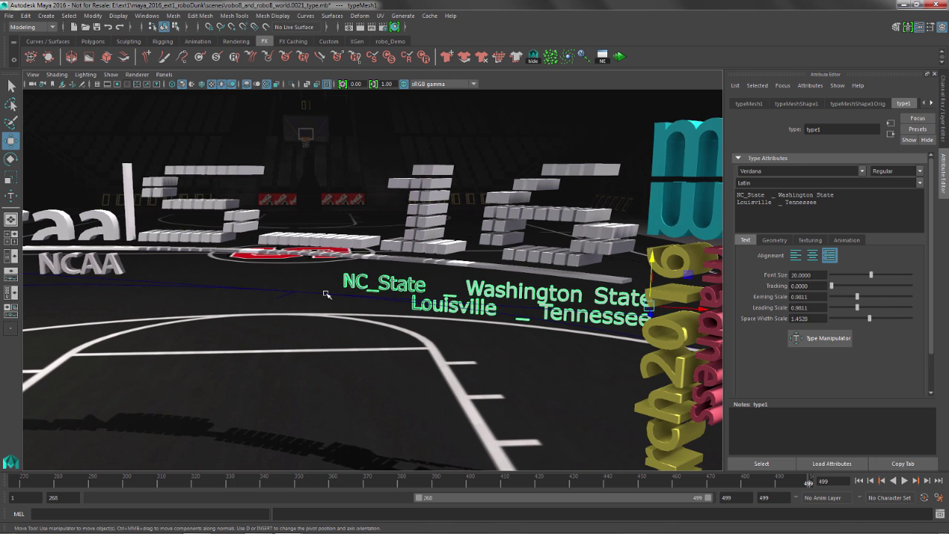
click(328, 292)
click(852, 104)
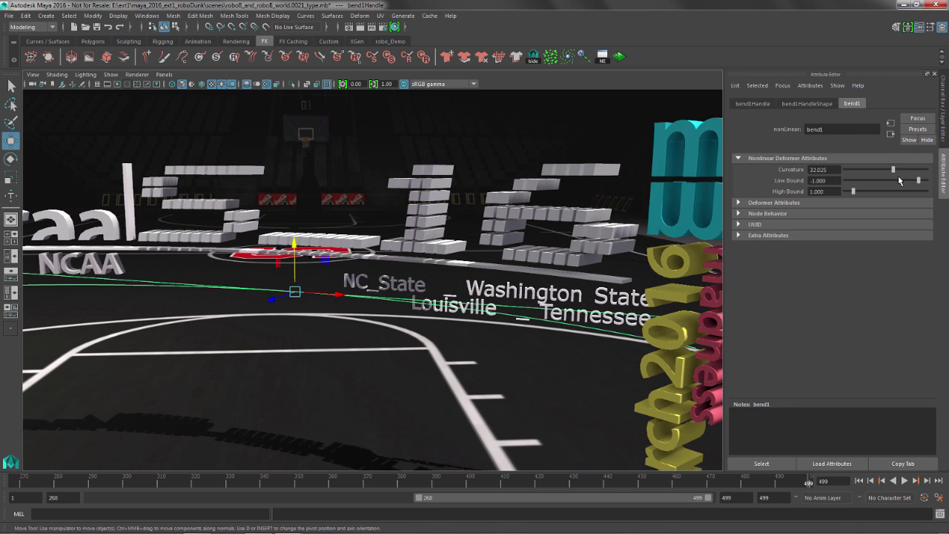
drag(893, 170, 895, 172)
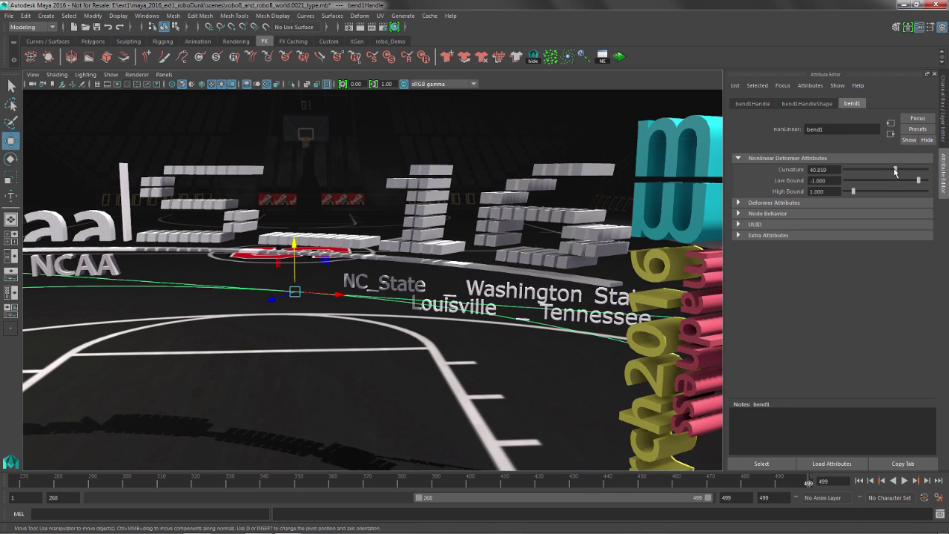
alt+right_drag(524, 201, 537, 204)
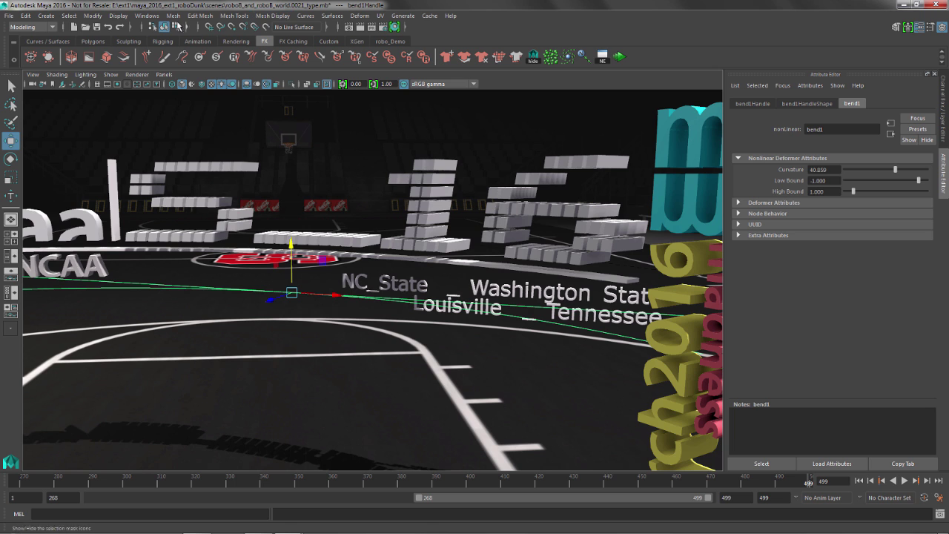
Add the team-name text to the bend deformer's members with the Edit Membership Tool.
click(359, 16)
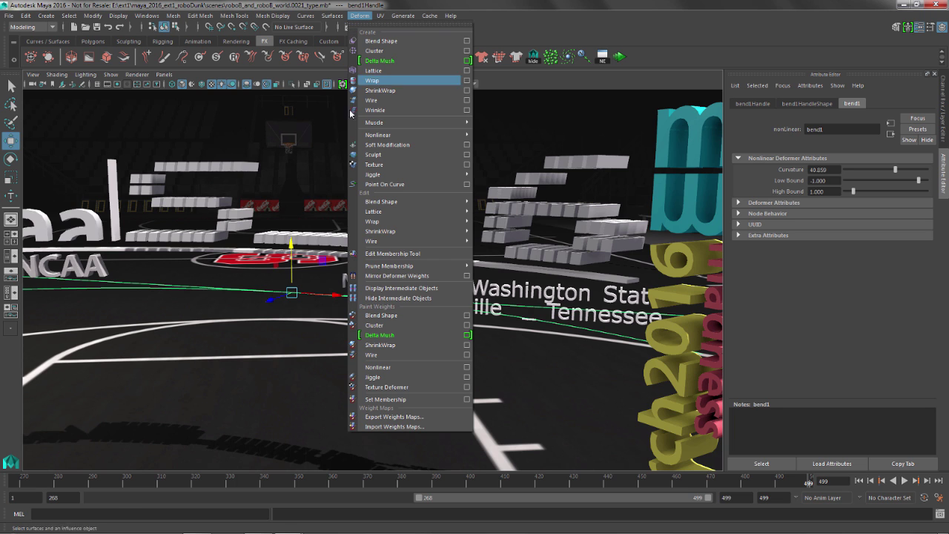
click(392, 252)
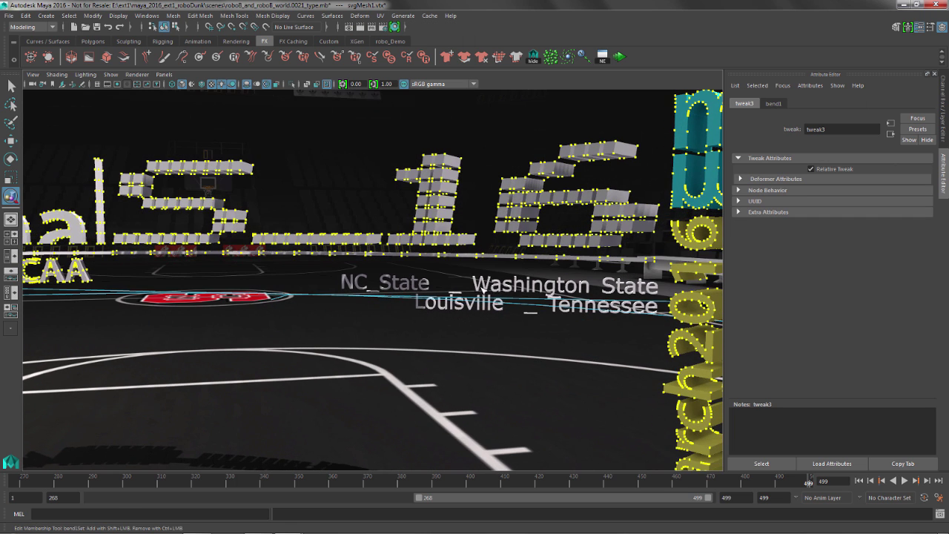
shift+drag(345, 272, 676, 348)
alt+drag(439, 307, 376, 303)
key(w)
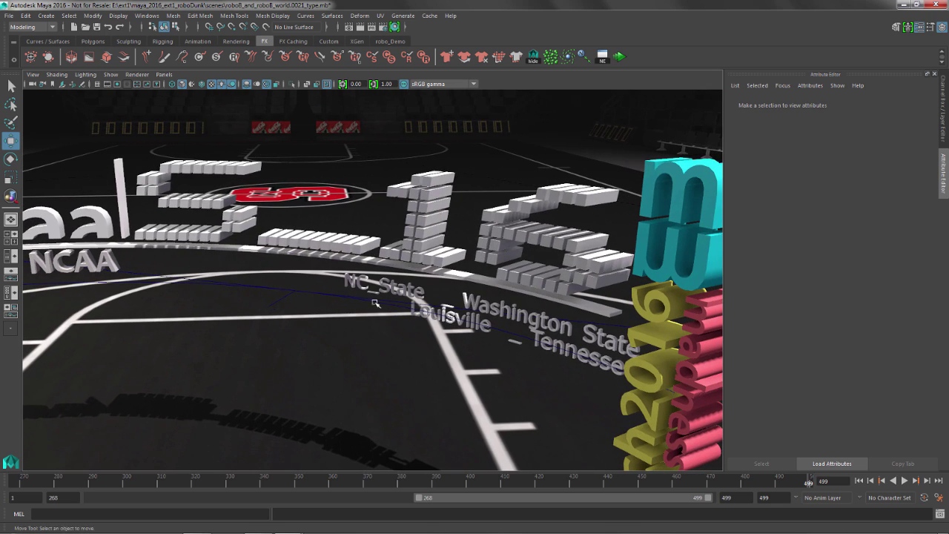
Select the team-name text and set the bend deformer's Curvature to 58.528.
click(354, 296)
drag(894, 170, 899, 173)
alt+drag(519, 311, 509, 314)
click(509, 315)
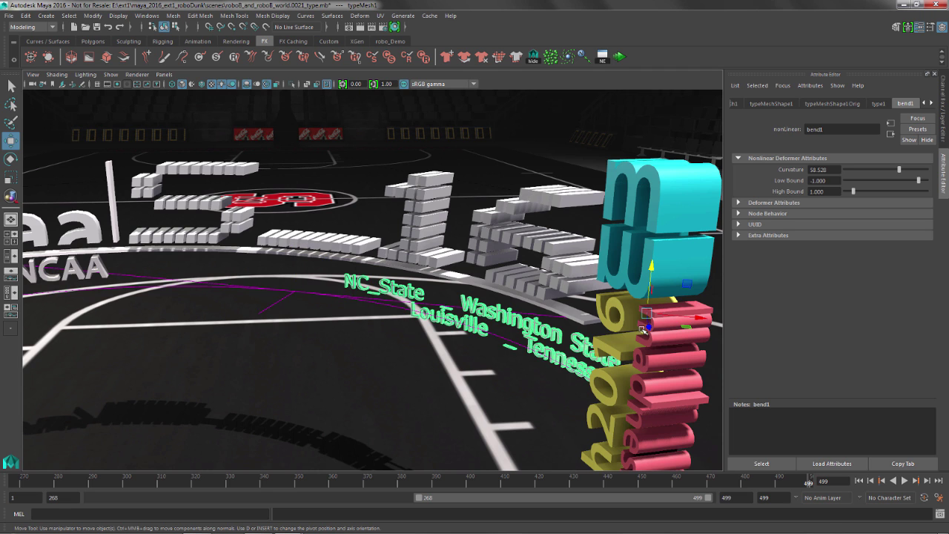
Move the team-name text in depth to line up beneath the S_16 logo and scale it up slightly.
drag(650, 326, 595, 265)
alt+middle_drag(516, 264, 459, 266)
alt+right_drag(460, 265, 553, 265)
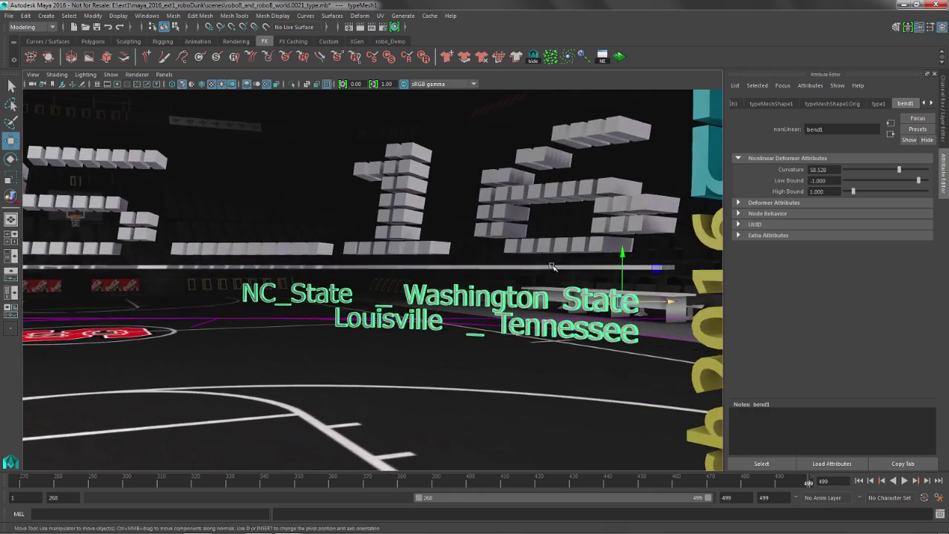
alt+drag(553, 265, 586, 264)
alt+middle_drag(586, 265, 534, 287)
alt+drag(534, 286, 526, 293)
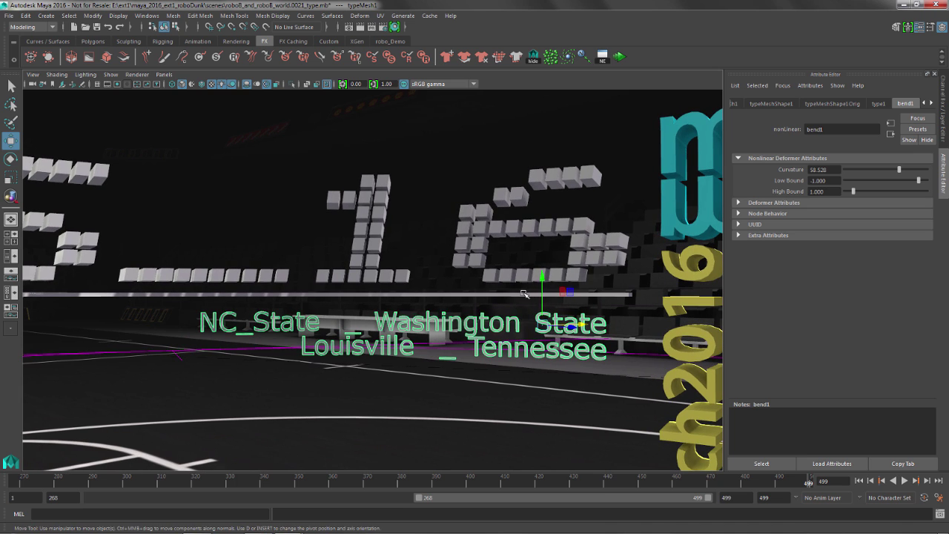
key(e)
key(r)
drag(542, 326, 583, 326)
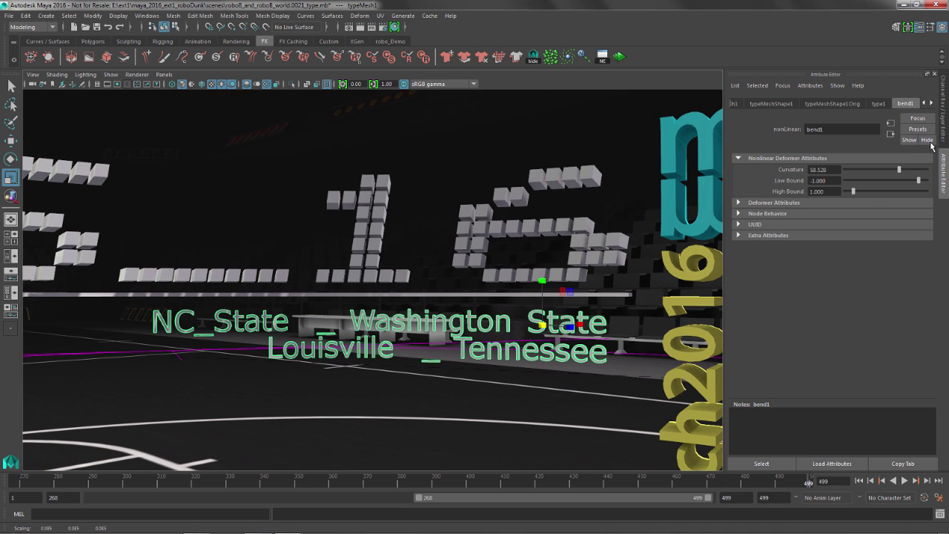
Enable Animate in the type object's animation settings.
click(879, 104)
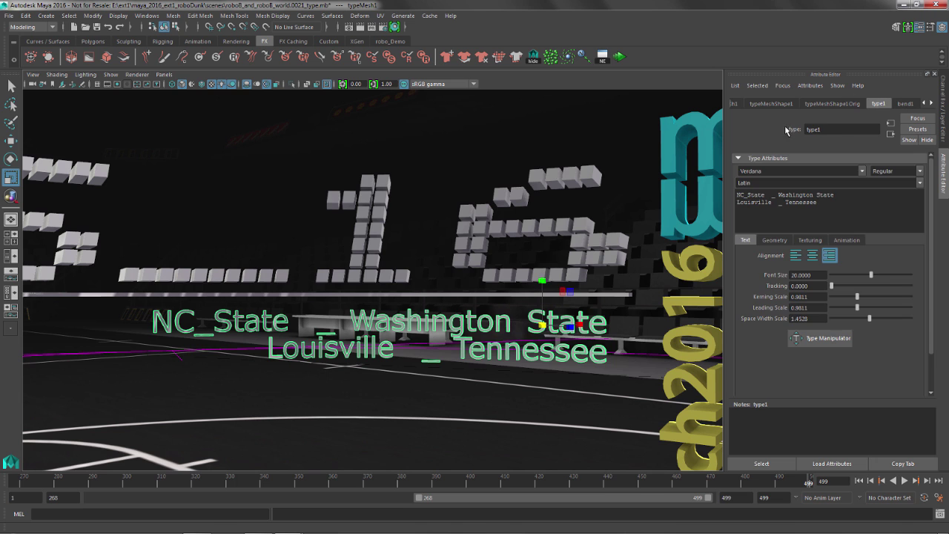
click(846, 240)
click(793, 252)
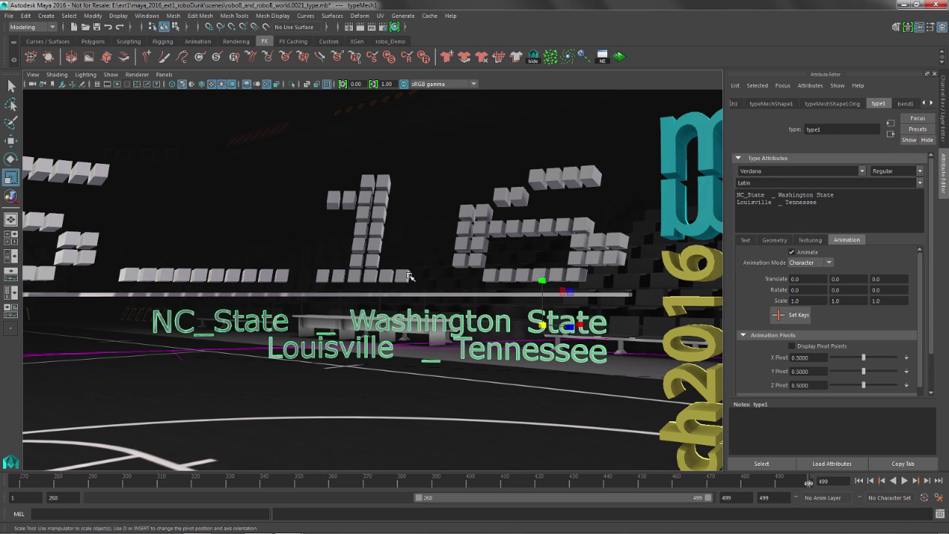
alt+middle_drag(410, 276, 453, 288)
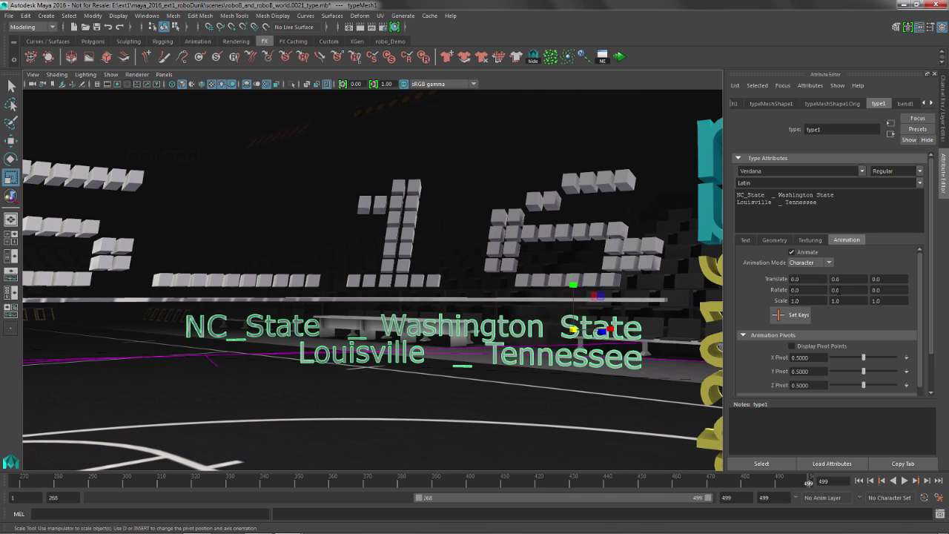
Try Y rotations of 78 and -39 on the individual characters with the X pivot at 0.
ctrl+drag(837, 293, 876, 299)
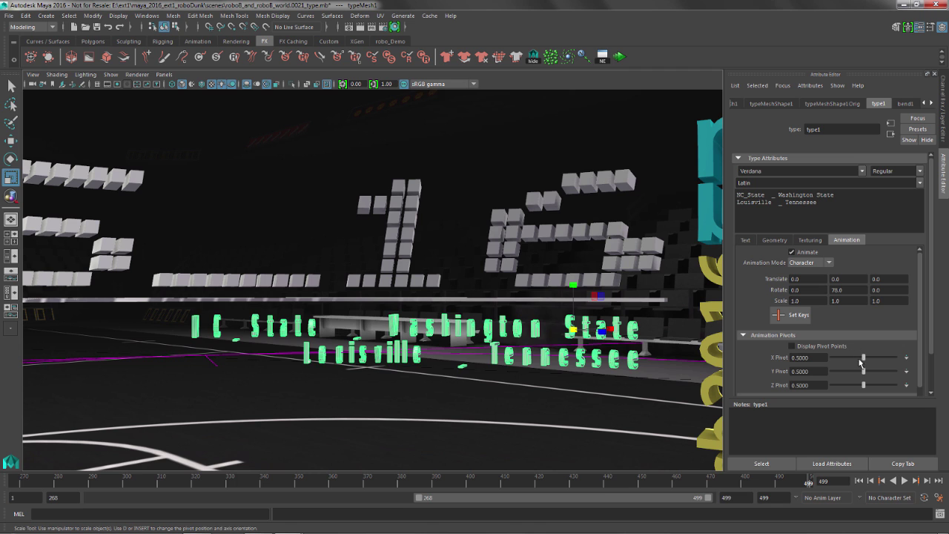
drag(861, 362, 777, 364)
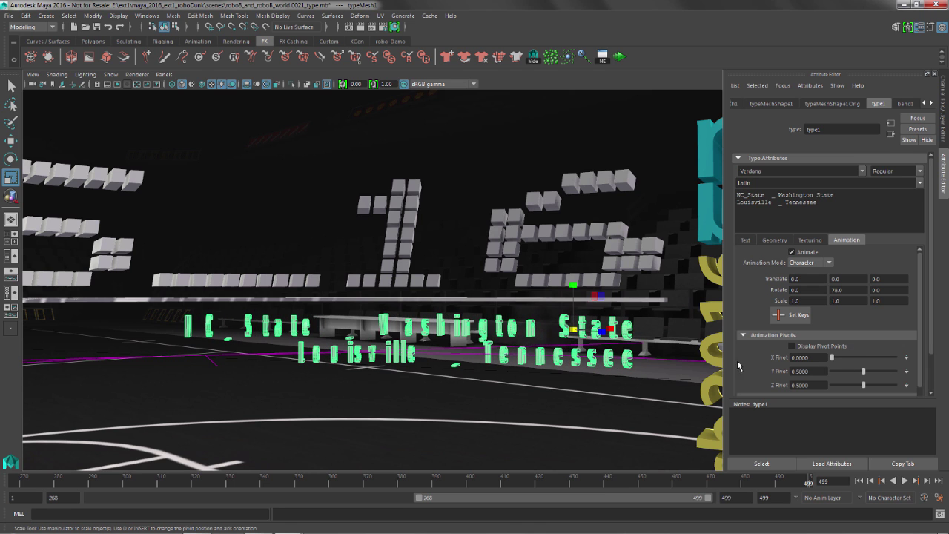
ctrl+drag(845, 290, 819, 301)
Try the Word animation mode with a Y rotation of -21 and an X pivot of 0.45.
click(812, 262)
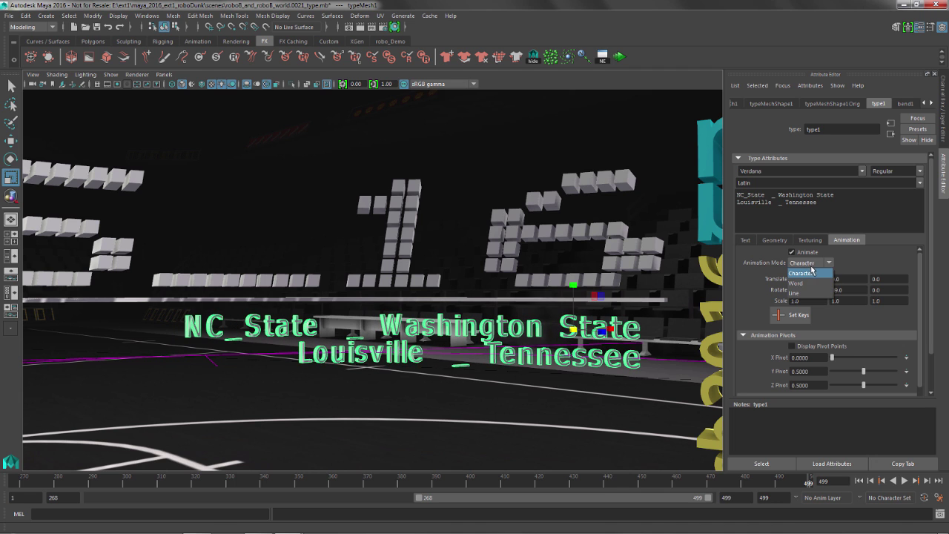
click(812, 282)
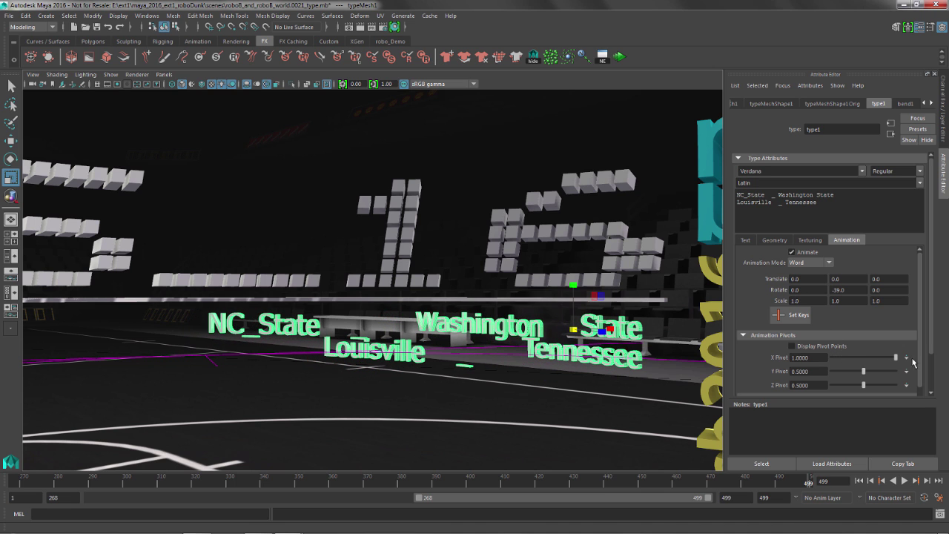
ctrl+drag(833, 287, 859, 286)
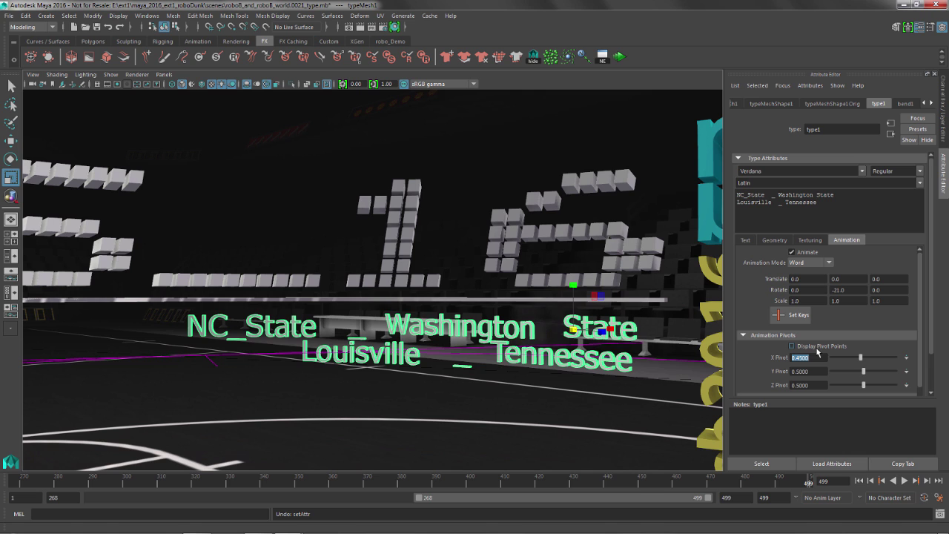
Try the Line animation mode and return to Character mode.
click(810, 262)
click(805, 274)
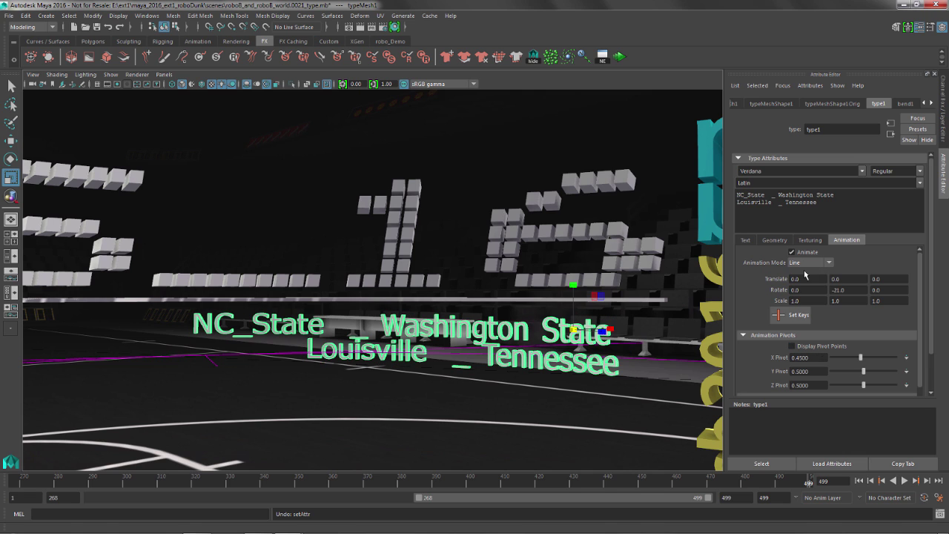
click(811, 263)
click(793, 297)
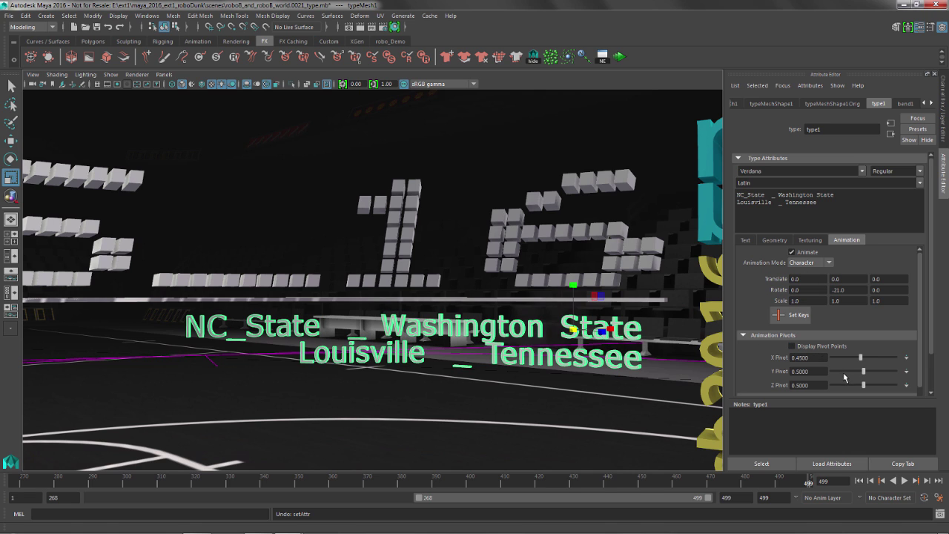
Set the X and Z animation pivots to 0, with a Y rotation of -7 and an X translation of 32.
drag(860, 357, 831, 357)
drag(862, 384, 832, 385)
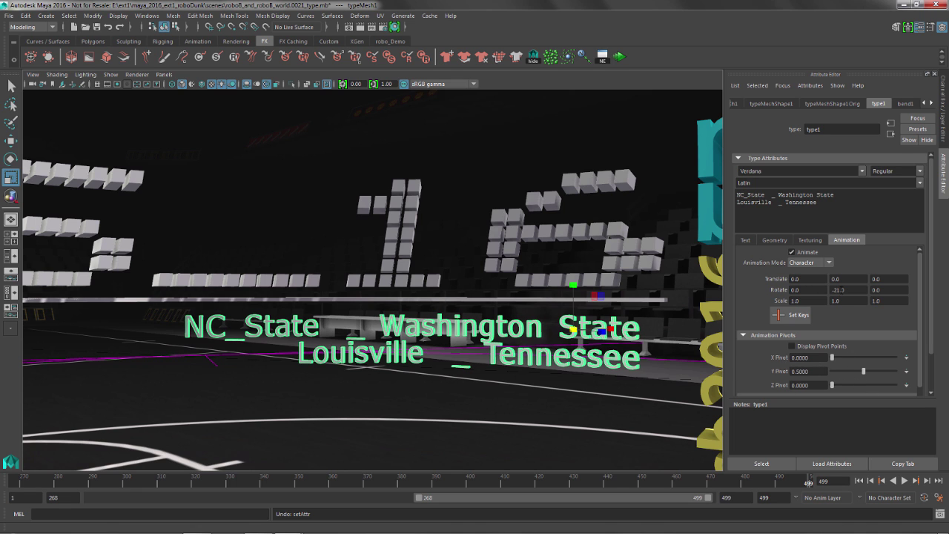
mouse_move(830, 296)
ctrl+mouse_down()
mouse_move(771, 300)
mouse_move(847, 305)
mouse_move(839, 308)
ctrl+mouse_up()
ctrl+drag(794, 278, 775, 286)
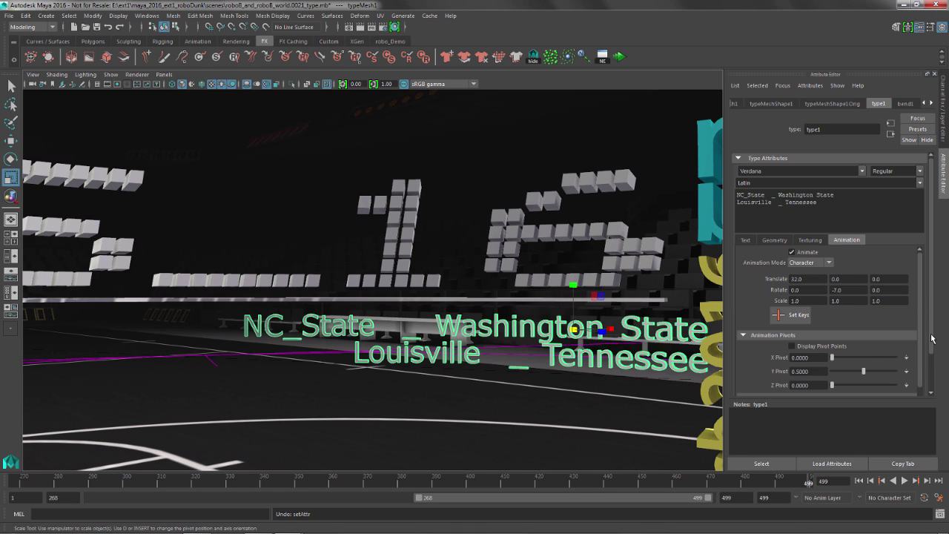
Examine the Delay options in the type's animation settings.
drag(932, 338, 933, 380)
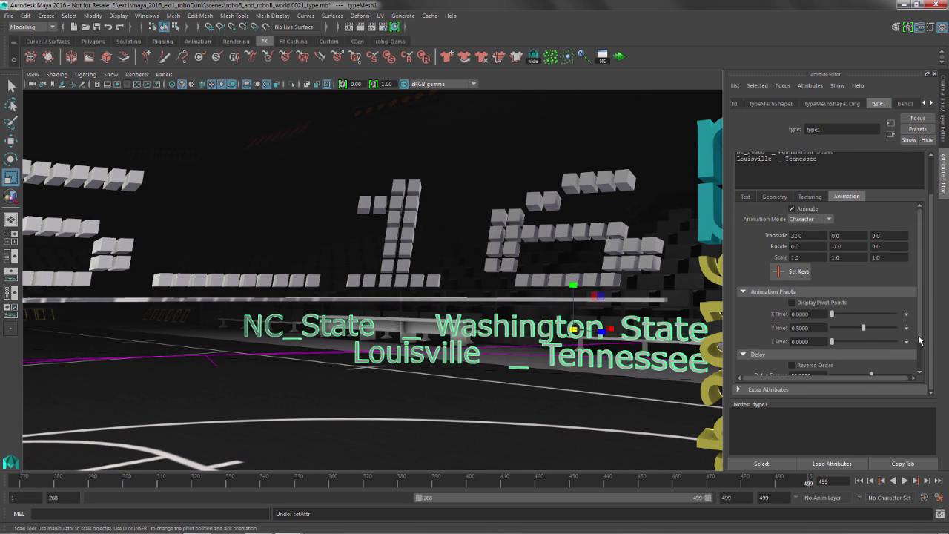
scroll(919, 340, down, 2)
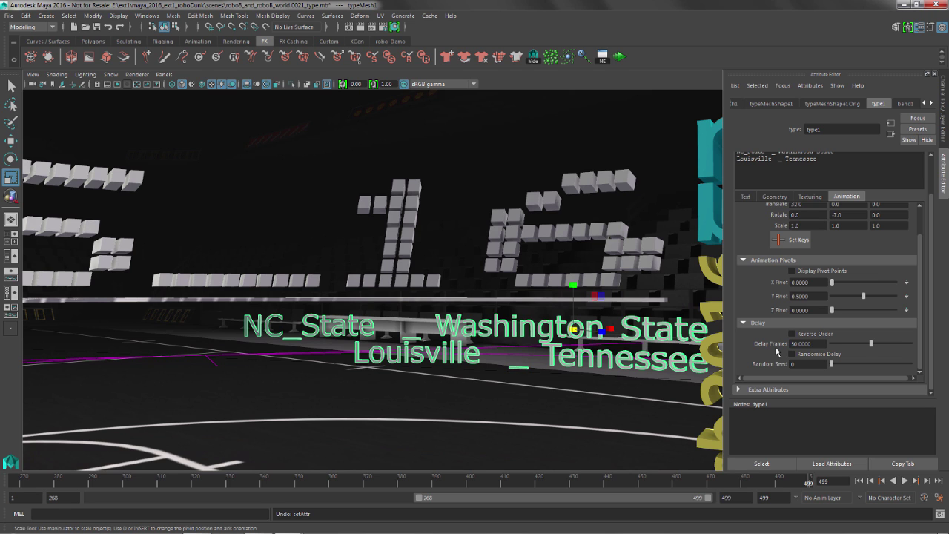
alt+middle_drag(517, 279, 504, 278)
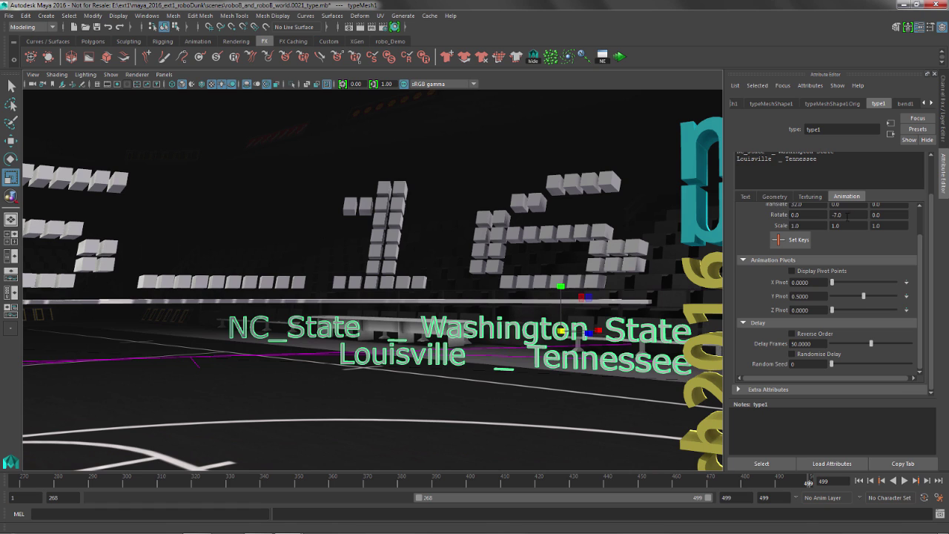
alt+middle_drag(587, 297, 572, 292)
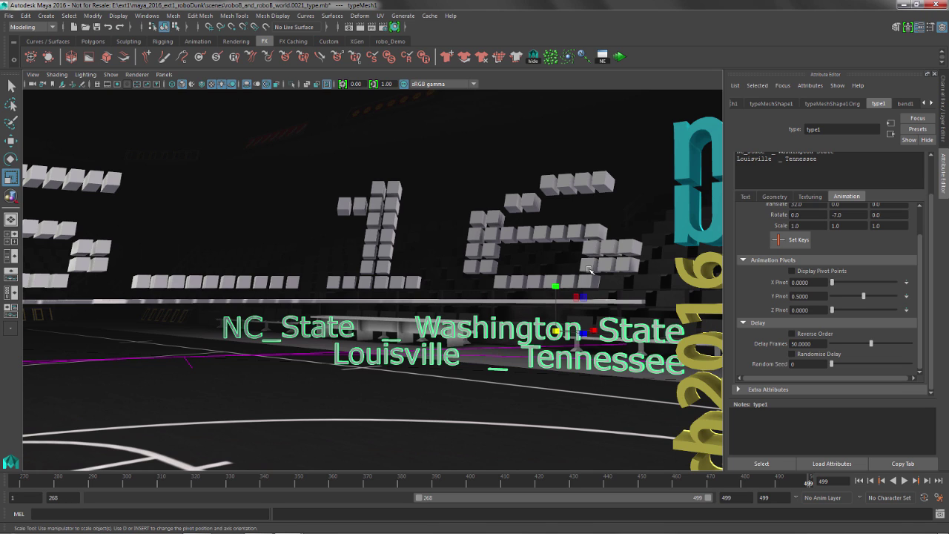
Switch the viewport to the shot camera and move the timeline to frame 485.
key(space)
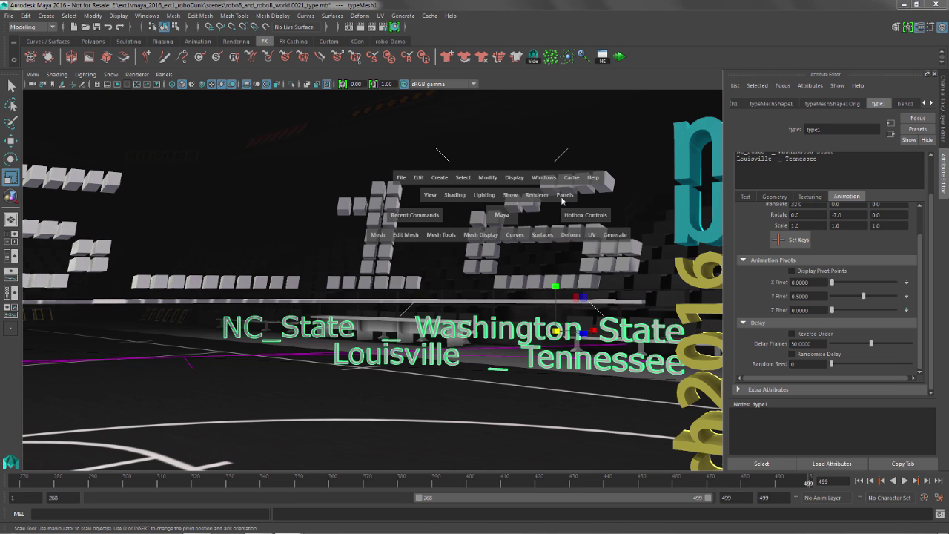
drag(562, 199, 673, 220)
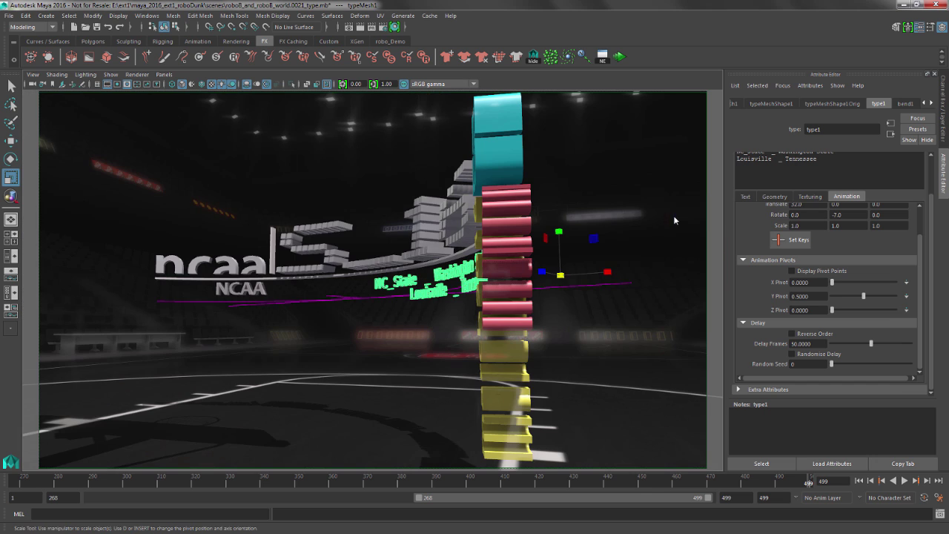
drag(799, 483, 761, 482)
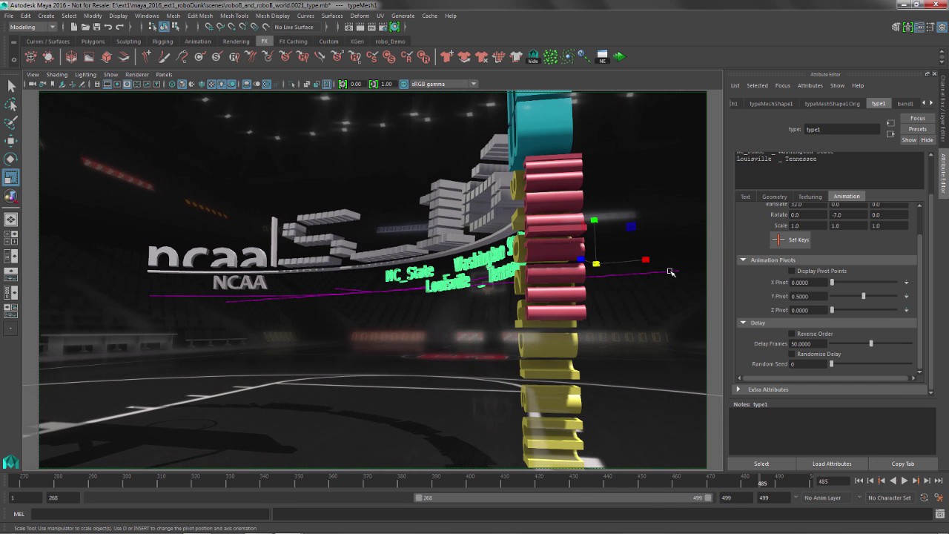
Select the team-name type's bend deformer, reduce its curvature to about 36.4, and play the animation.
click(671, 272)
click(856, 104)
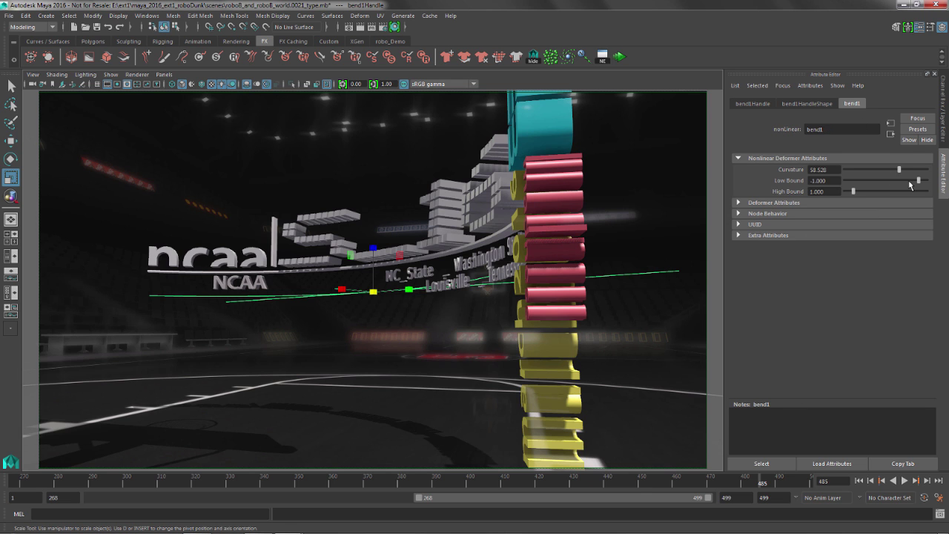
drag(901, 173, 894, 172)
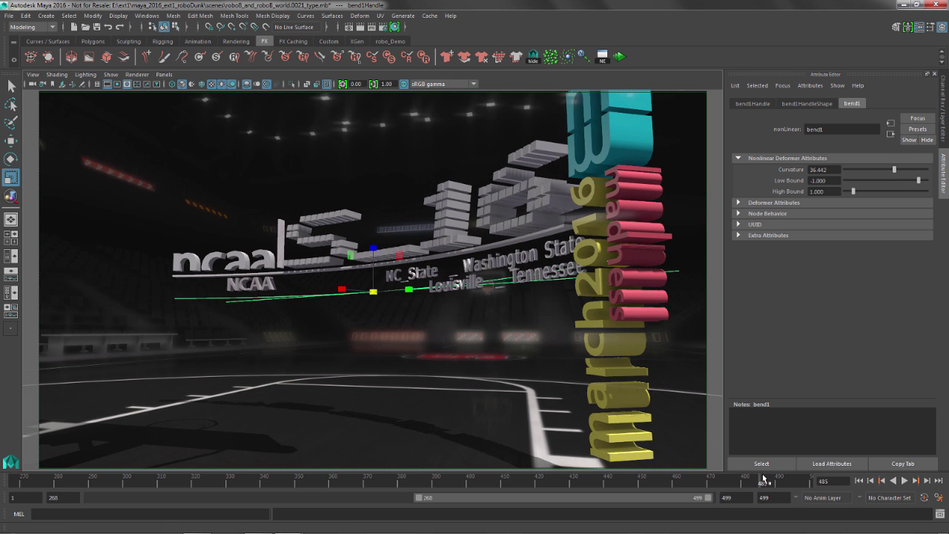
key(alt+v)
Go to frame 381 and move the team-name type along the curve closer to the NCAA lettering.
mouse_move(574, 487)
mouse_down()
mouse_move(390, 487)
mouse_move(426, 495)
mouse_move(404, 496)
mouse_up()
click(606, 154)
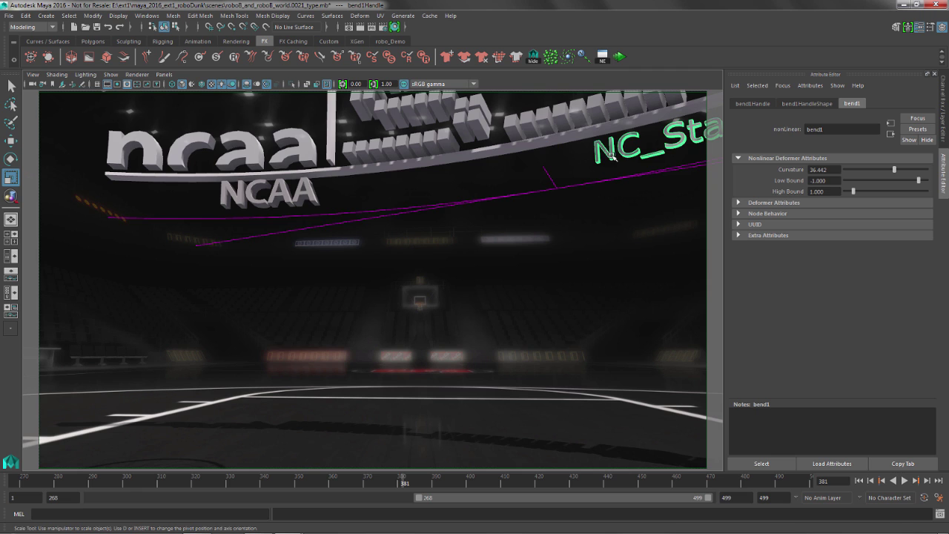
key(w)
middle_drag(645, 179, 544, 205)
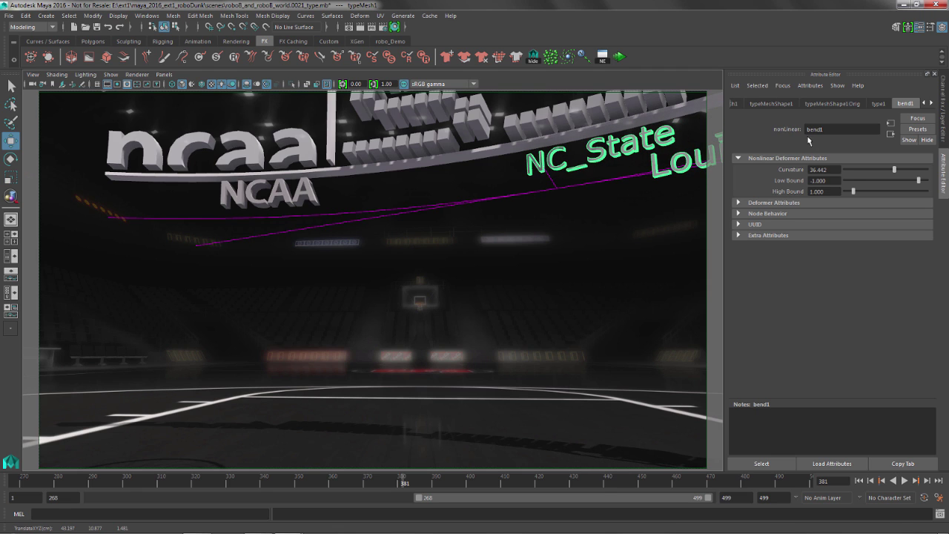
In the type's animation settings, set X translation to 182.1 and Y rotation to 300, and key the values at frame 381.
click(879, 104)
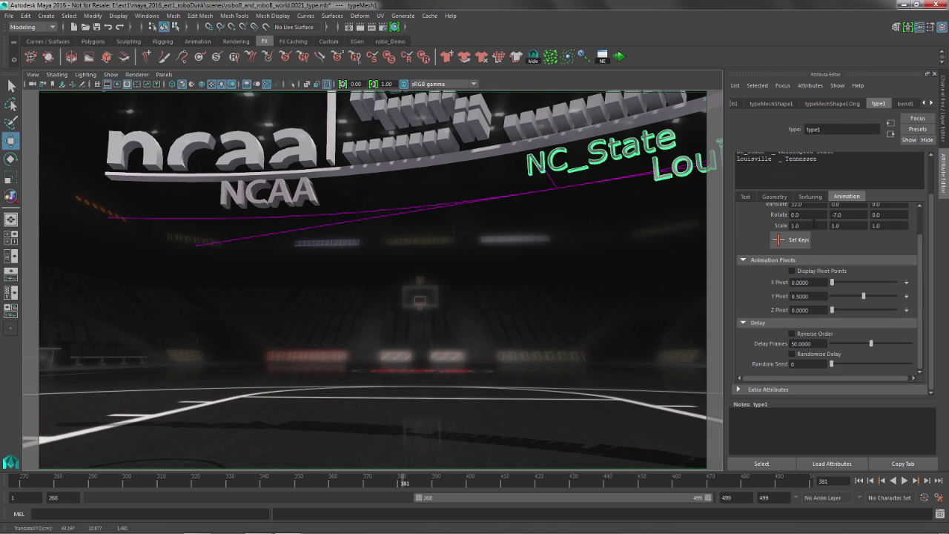
scroll(916, 281, up, 1)
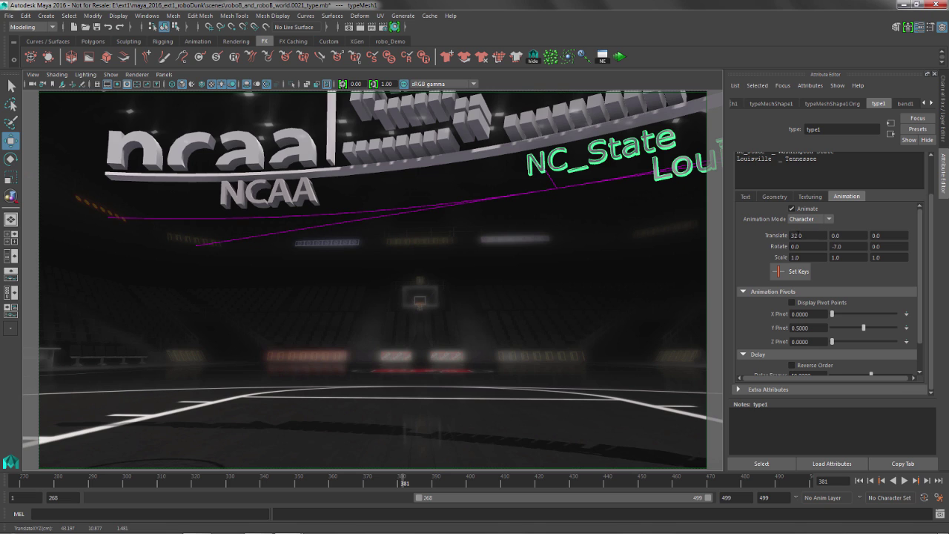
ctrl+drag(797, 235, 894, 236)
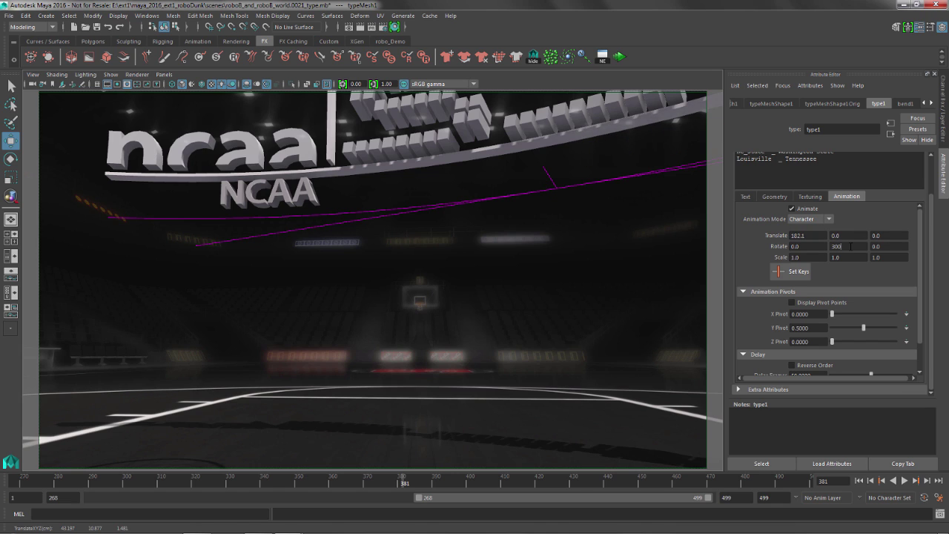
click(793, 272)
At frame 400, set the type's Y rotation to 0 and X translation to -10, and key the values.
drag(393, 483, 470, 494)
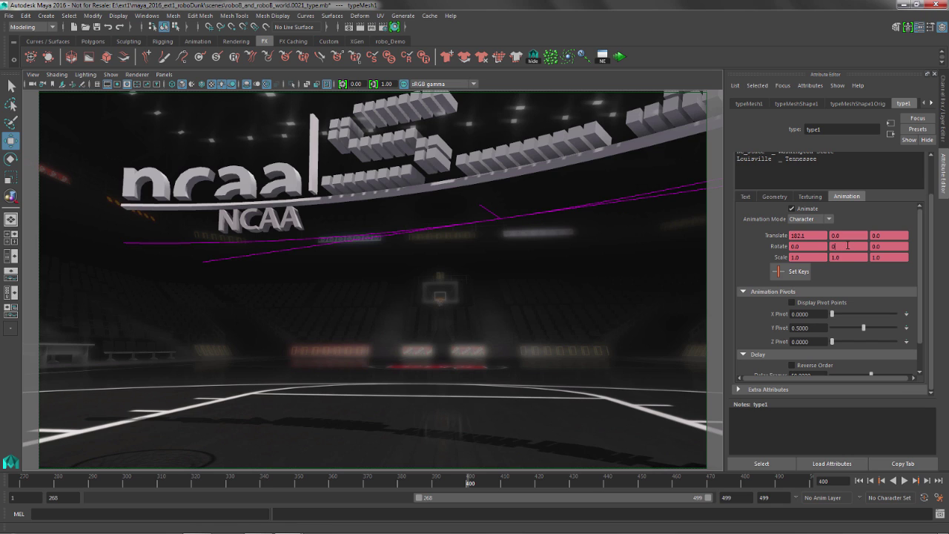
double_click(804, 235)
click(799, 271)
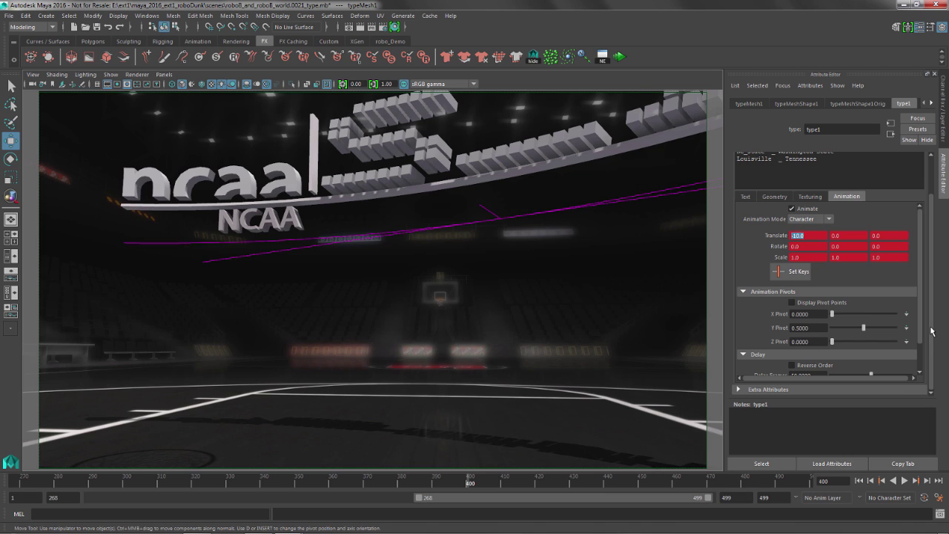
Review the type's letter animation up to frame 453, first in the shot camera and then in the perspective view.
drag(922, 329, 919, 353)
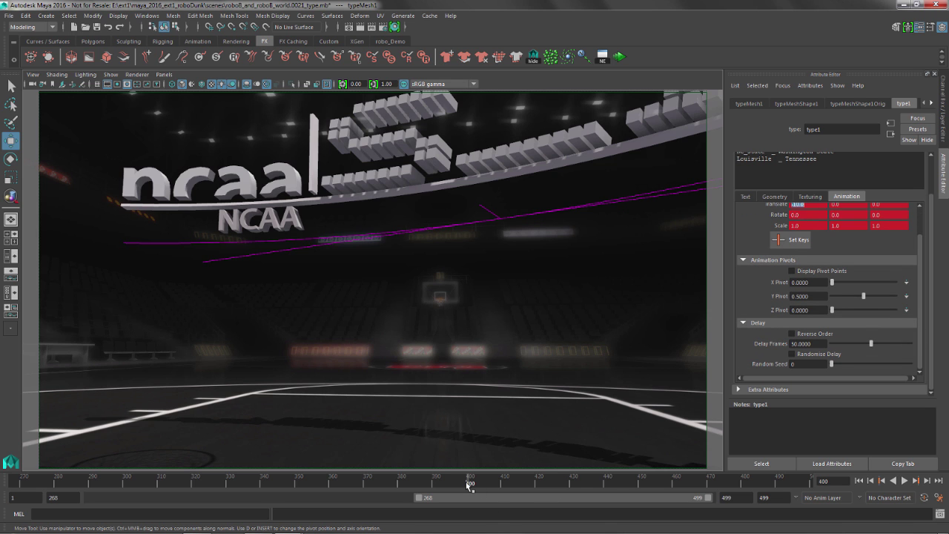
mouse_move(469, 485)
mouse_down()
mouse_move(435, 495)
mouse_move(644, 486)
mouse_up()
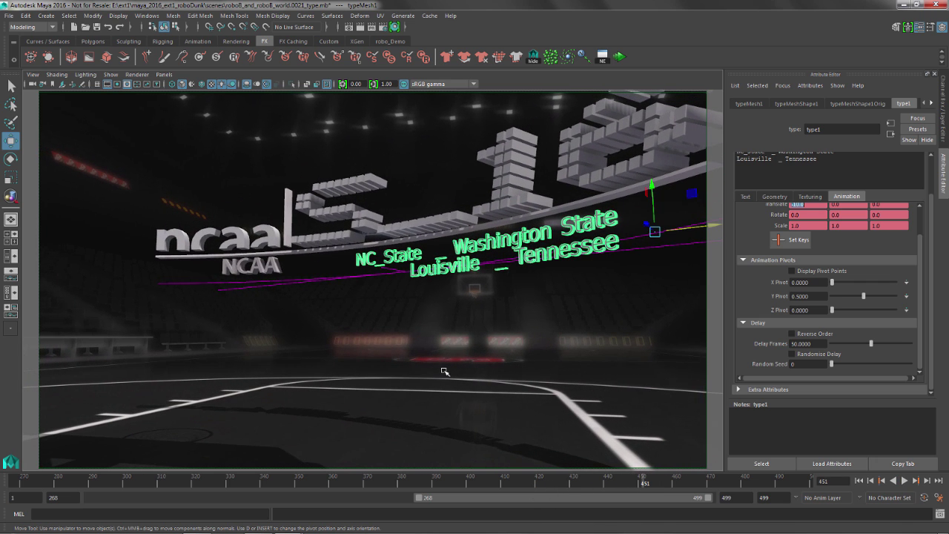
click(445, 370)
key(space)
drag(447, 369, 430, 306)
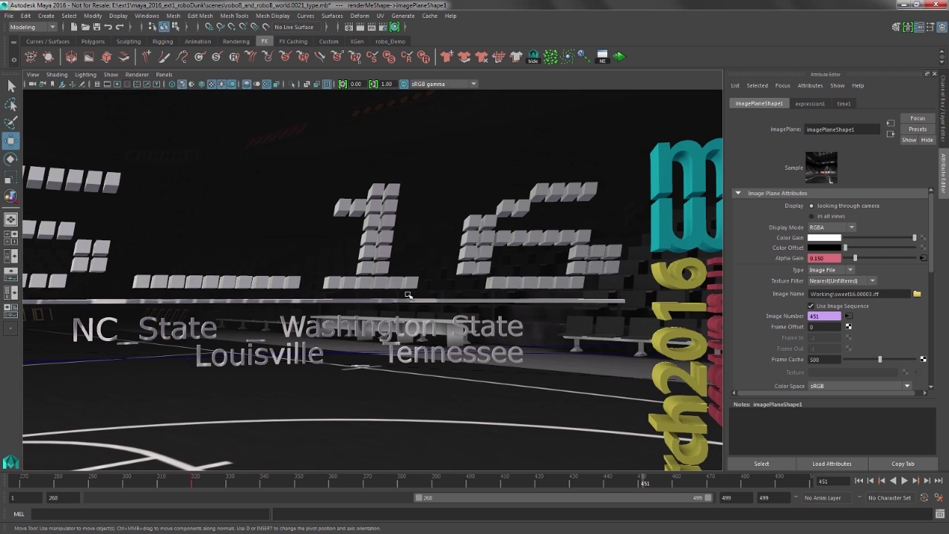
alt+middle_drag(385, 301, 424, 281)
mouse_move(645, 485)
mouse_down()
mouse_move(486, 491)
mouse_move(653, 483)
mouse_up()
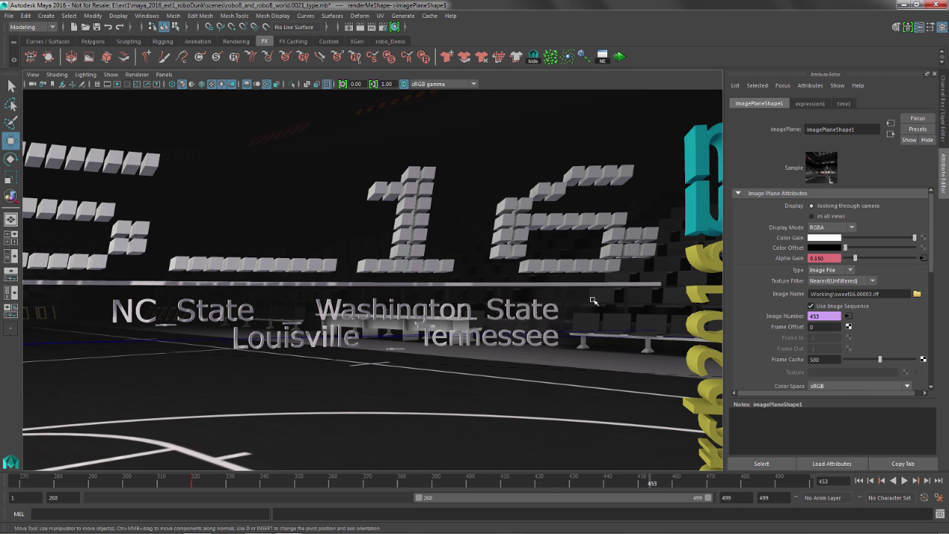
Select the type1 node, open the Graph Editor beneath the viewport, and select all of its animation keys.
click(554, 317)
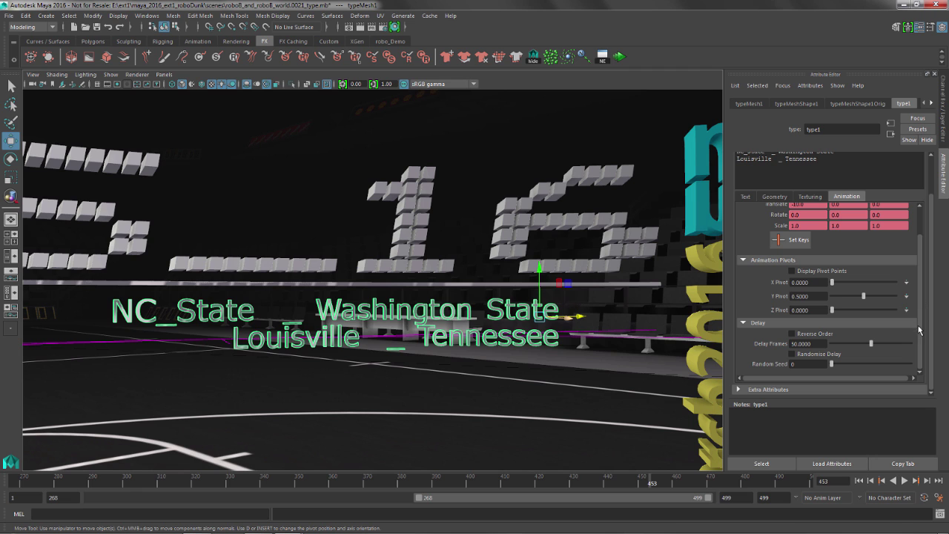
click(761, 464)
key(space)
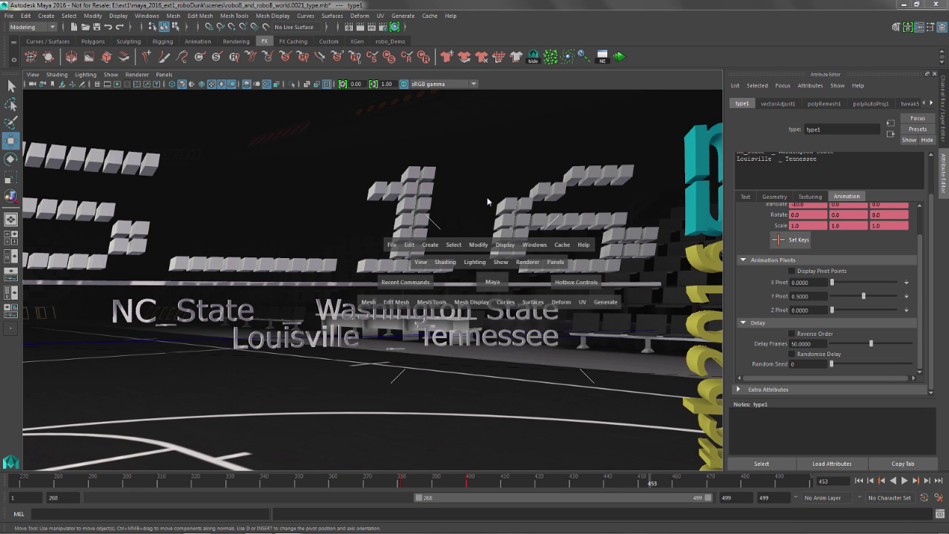
drag(490, 198, 436, 196)
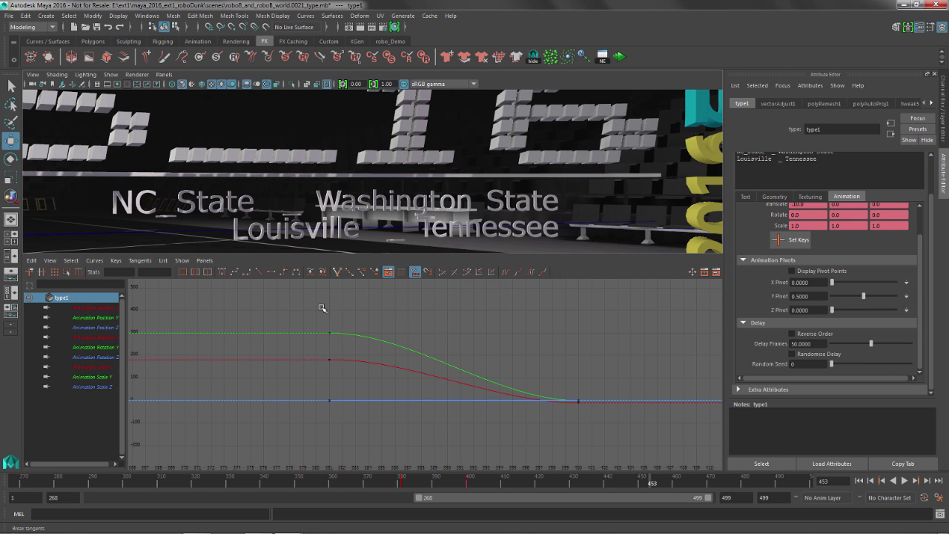
alt+middle_drag(413, 181, 433, 158)
drag(424, 333, 424, 428)
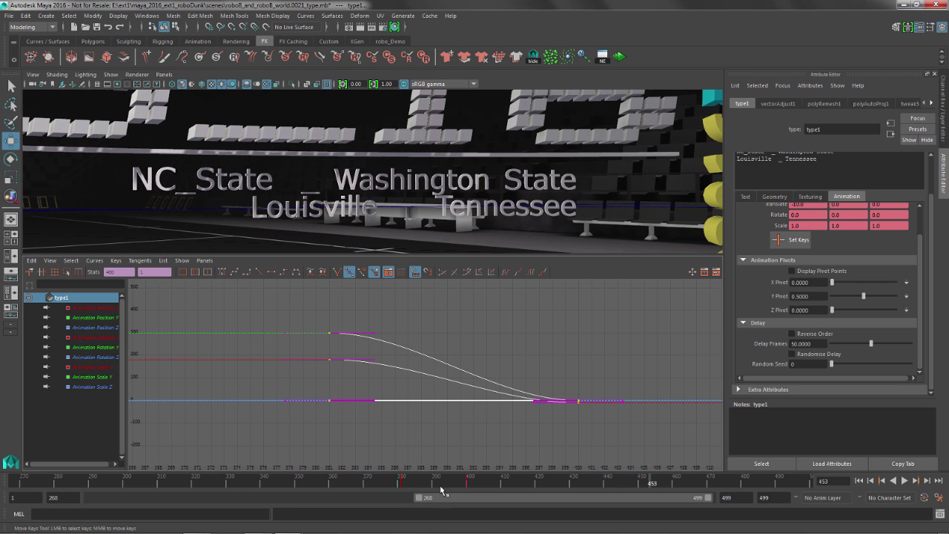
Make the tangents of the selected type1 keys linear and play back the letter animation.
mouse_move(441, 490)
mouse_down()
mouse_move(369, 493)
mouse_move(439, 495)
mouse_move(431, 498)
mouse_up()
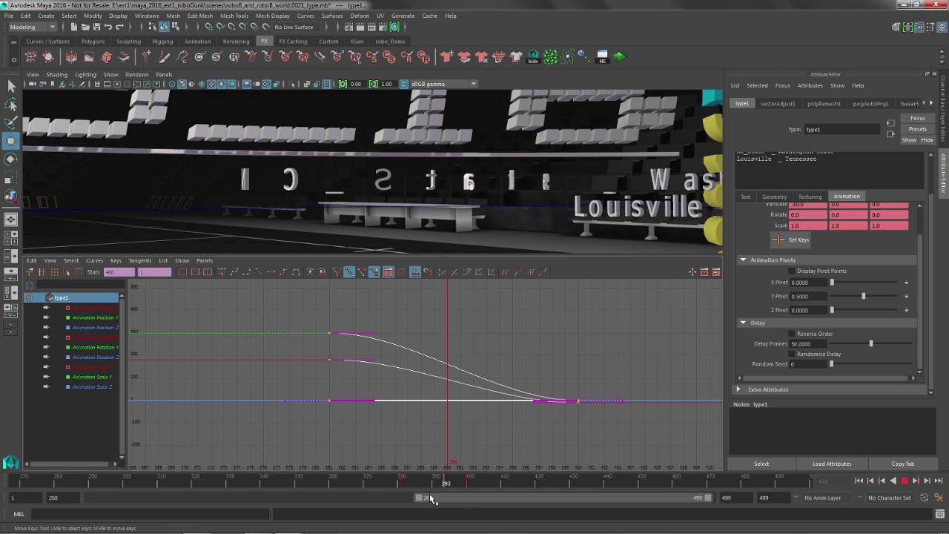
click(257, 273)
key(alt+v)
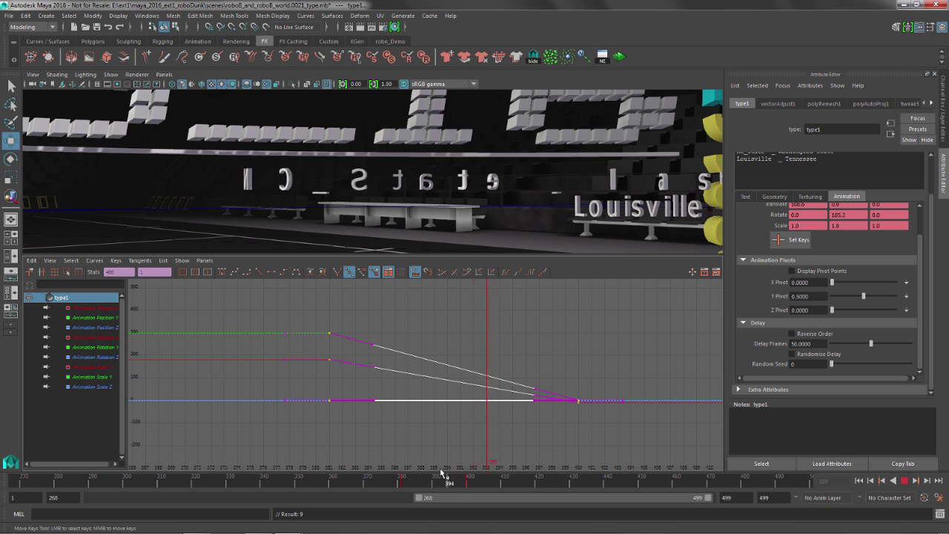
key(alt+v)
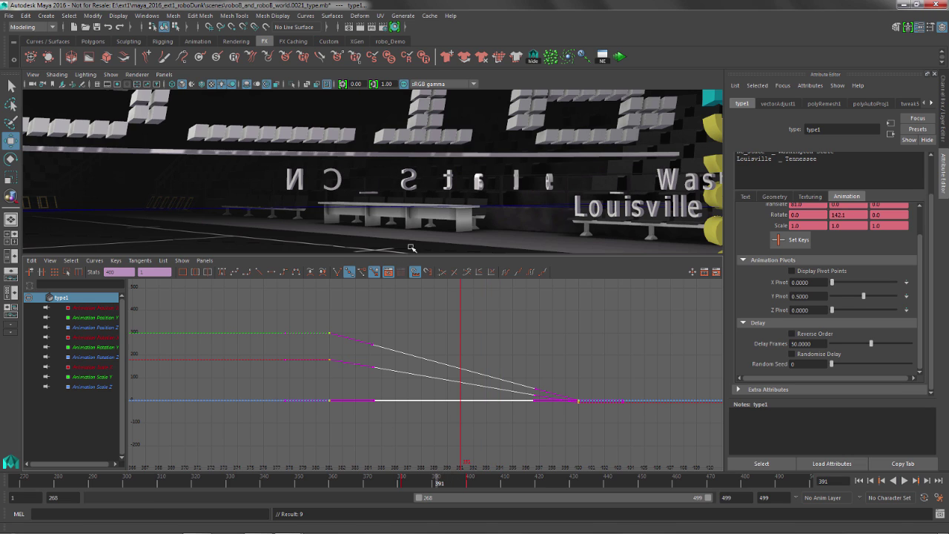
Return to the full-size shot camera view, set the playback range to start at frame 370, and play the animation.
key(space)
drag(542, 172, 662, 193)
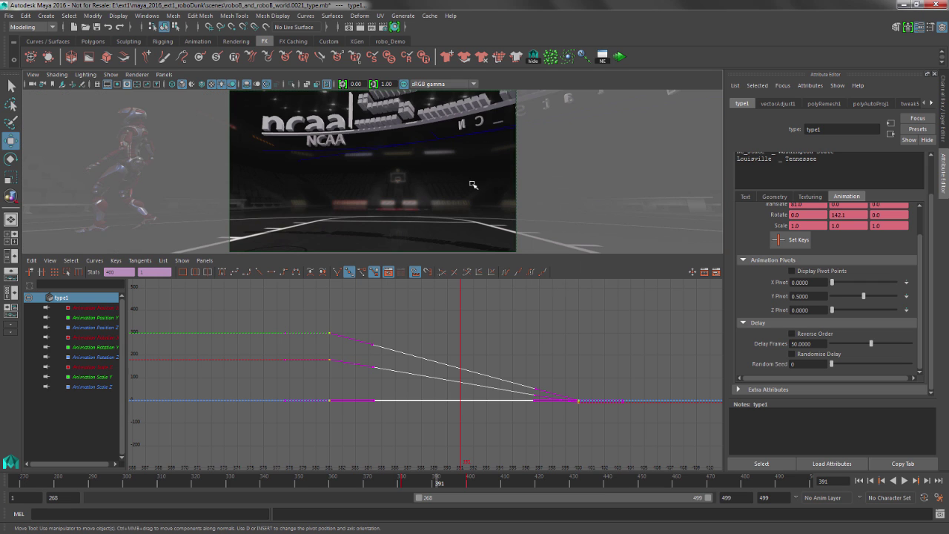
key(space)
click(323, 220)
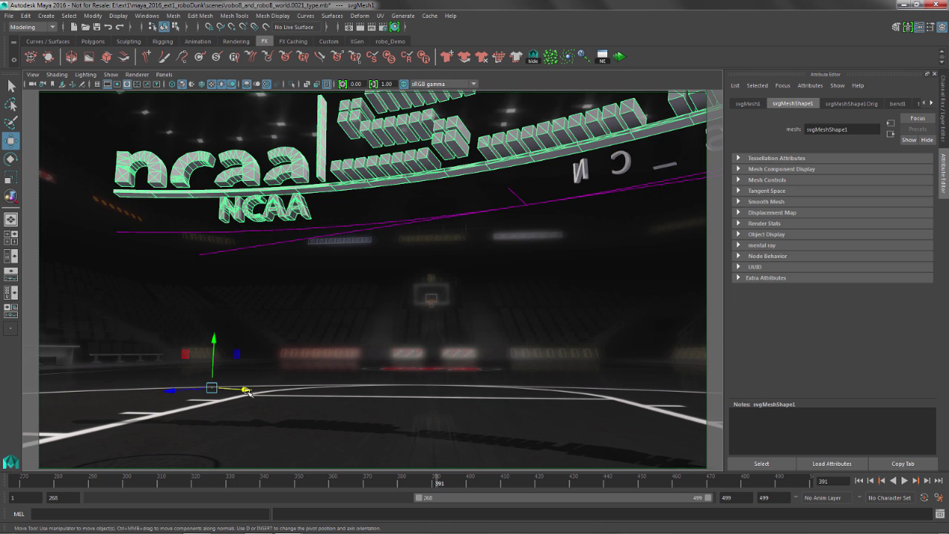
drag(433, 485, 284, 480)
drag(420, 498, 549, 512)
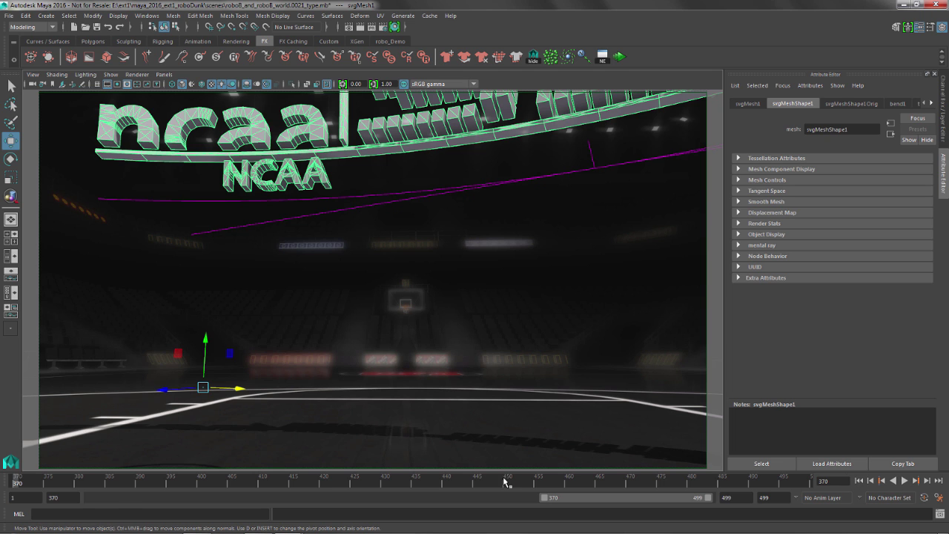
key(alt+v)
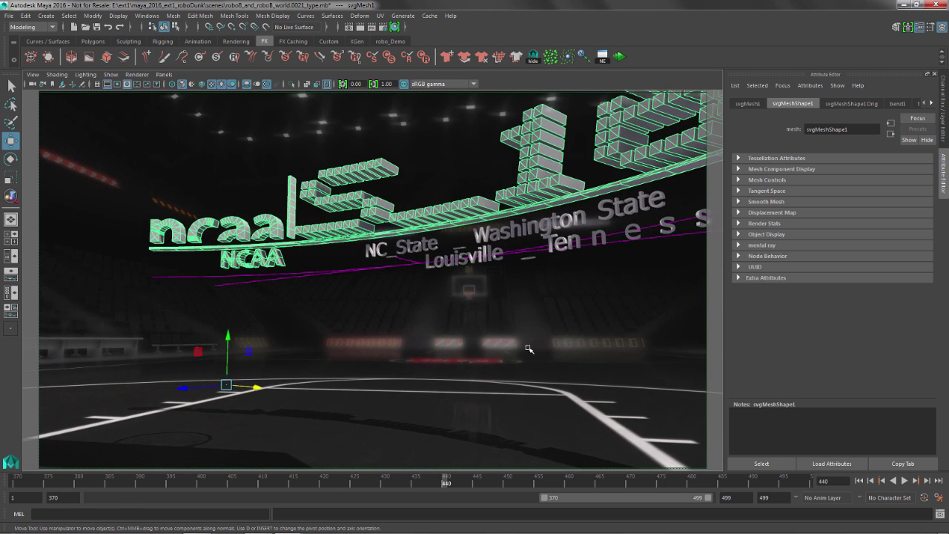
Apply a Jiggle deformer to the team-name type.
click(558, 223)
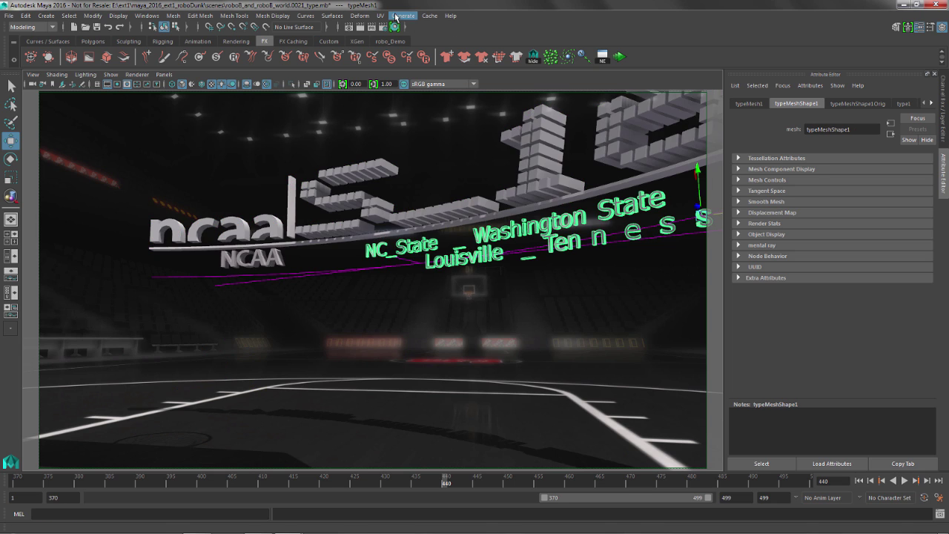
click(363, 16)
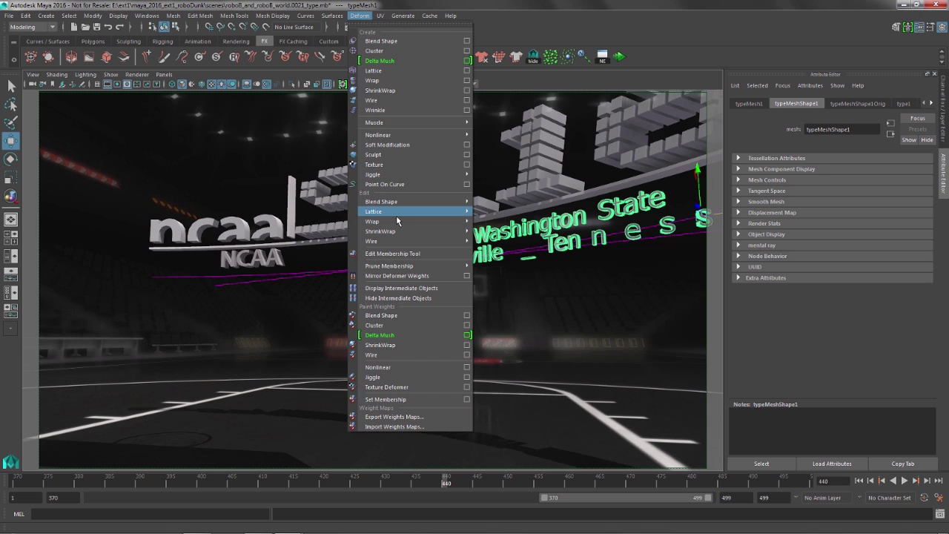
mouse_move(399, 175)
click(504, 182)
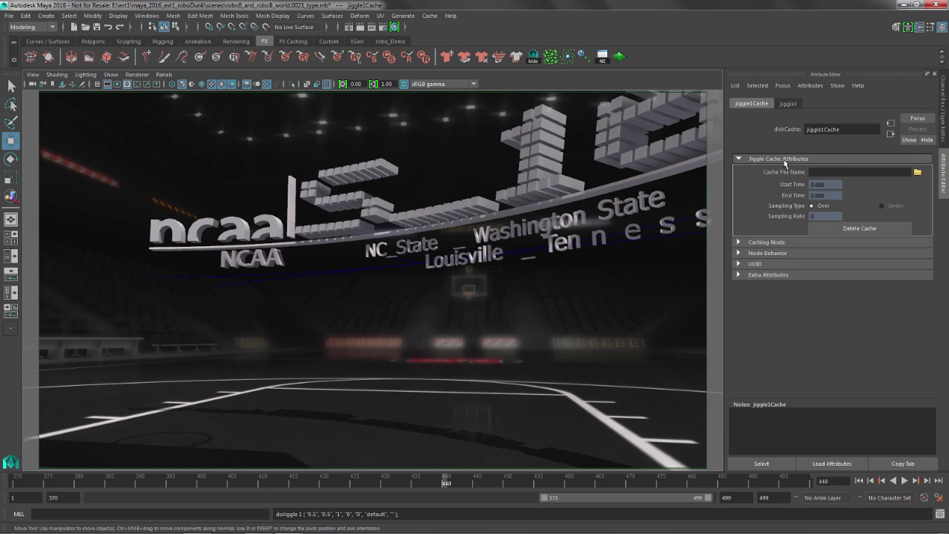
Set the jiggle weight to 0.95, damping to about 0.11 and stiffness to about 0.07.
click(787, 104)
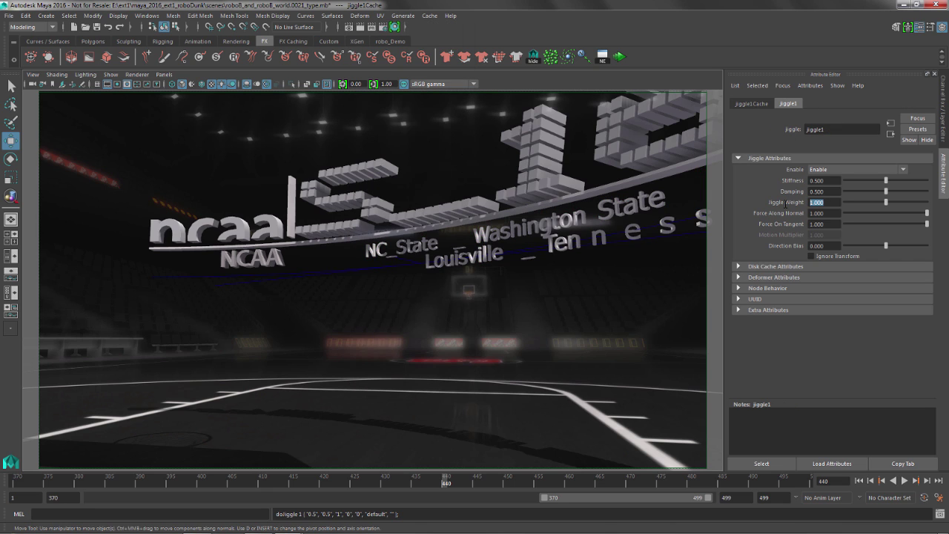
text(.95)
key(Return)
drag(878, 190, 851, 182)
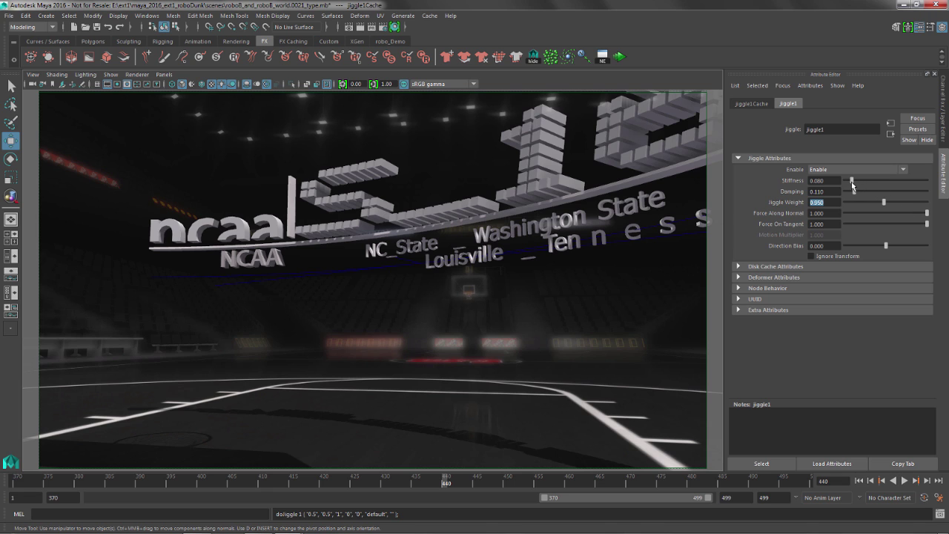
Play the animation from the start while adjusting the jiggle weight to about 0.847 and stiffness to about 0.301.
click(858, 480)
click(905, 480)
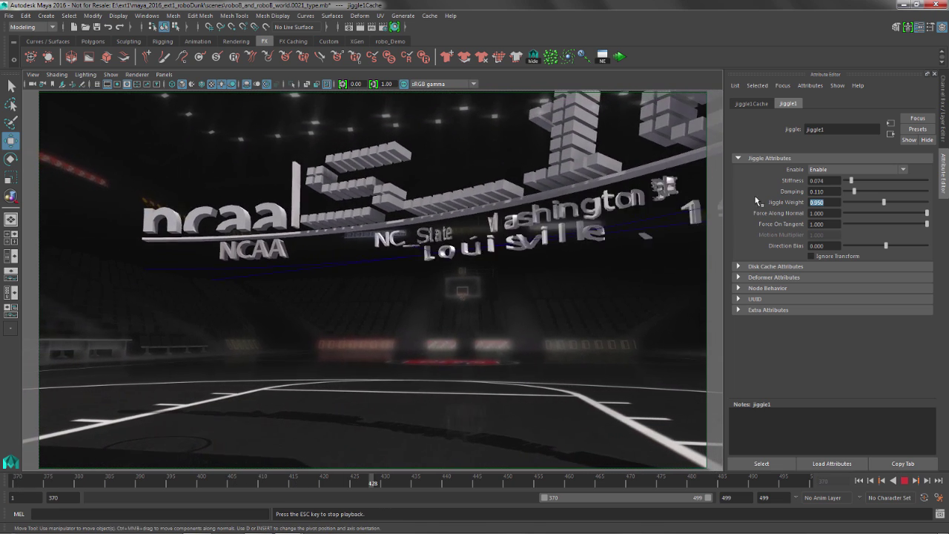
drag(884, 204, 880, 205)
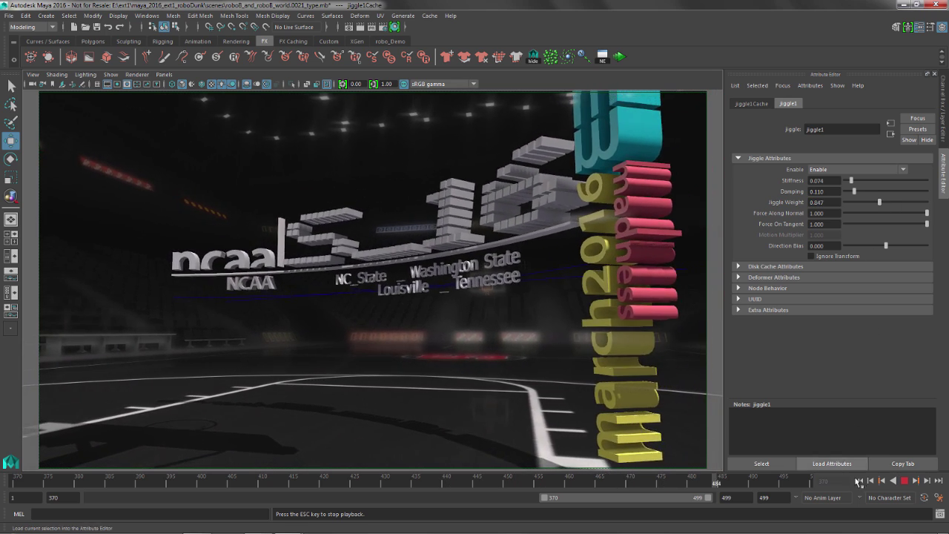
click(860, 481)
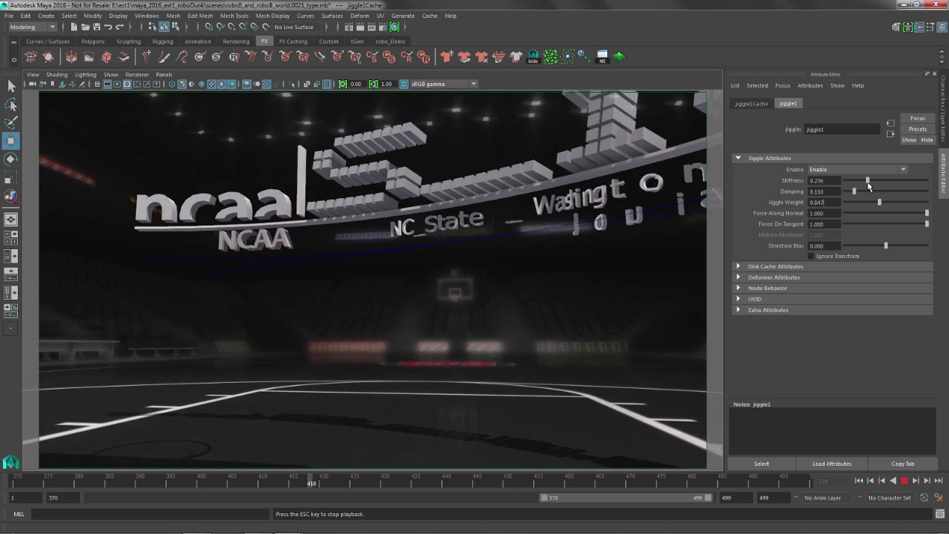
drag(866, 182, 870, 185)
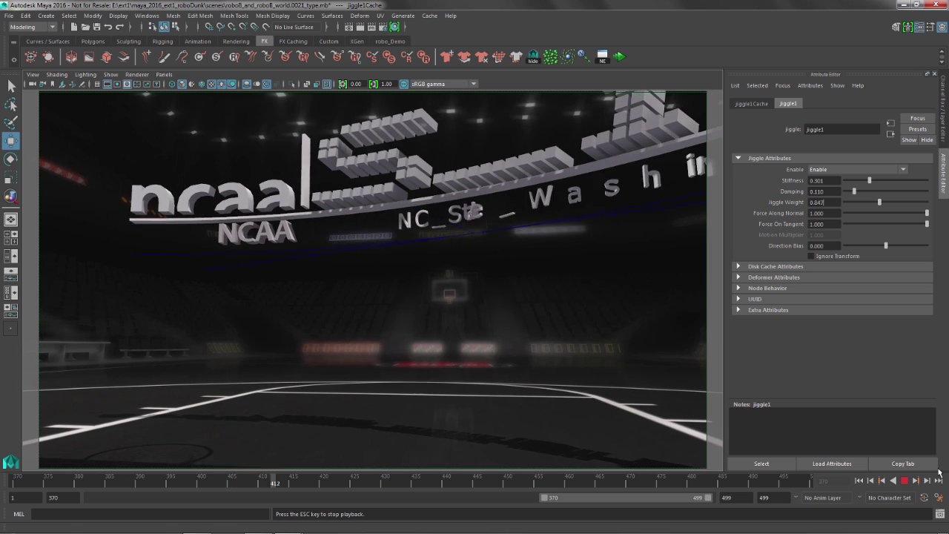
click(904, 481)
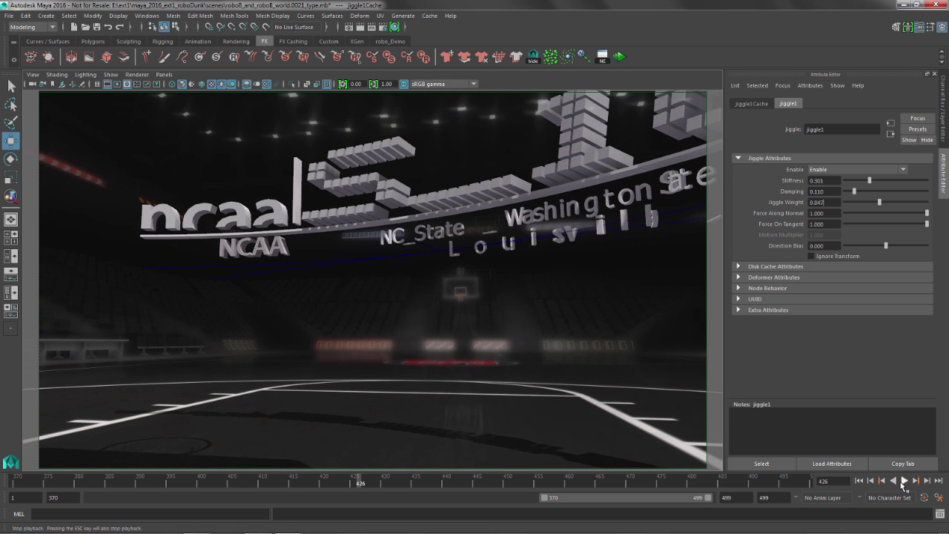
Switch the viewport to the perspective camera to examine the jiggling team names at frame 426.
click(522, 269)
key(space)
drag(524, 271, 498, 239)
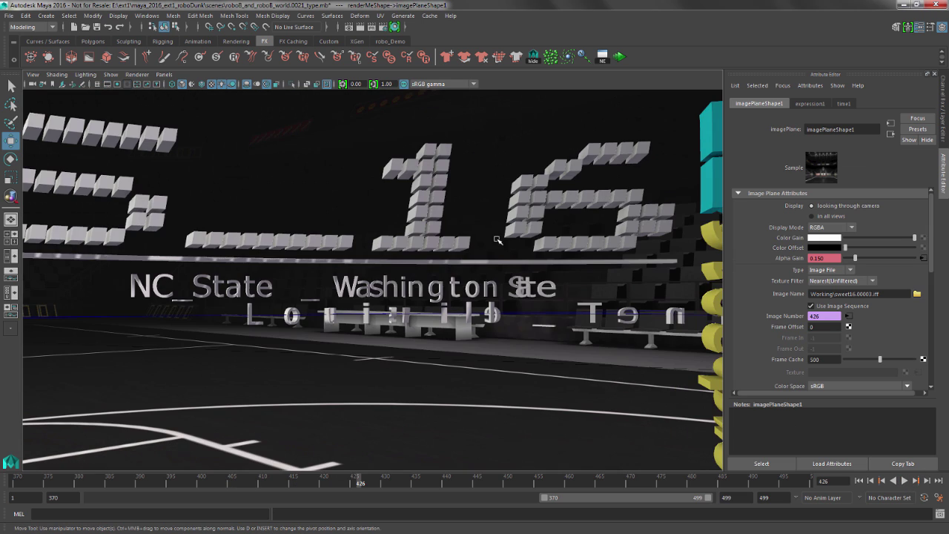
Select the S_16 block logo together with the team-name type and delete them from the scene.
alt+drag(477, 271, 456, 349)
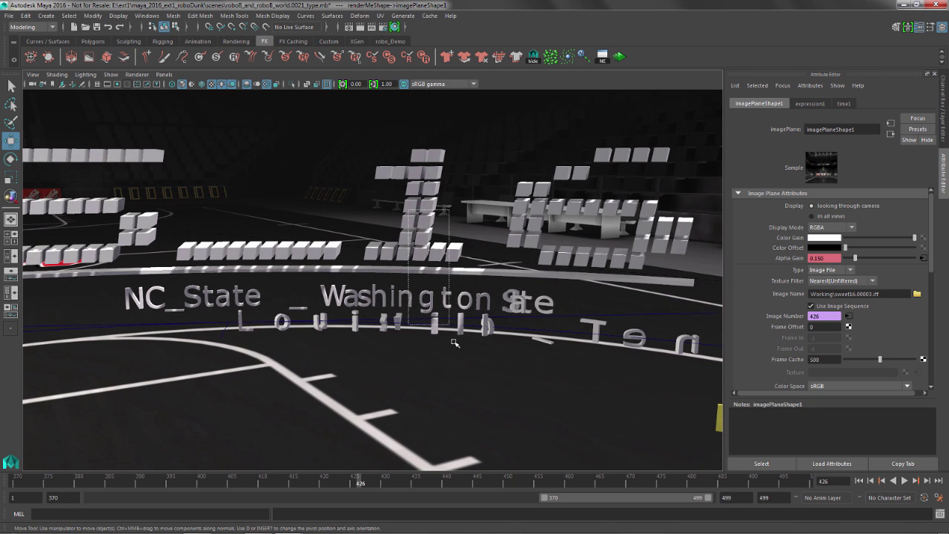
click(456, 354)
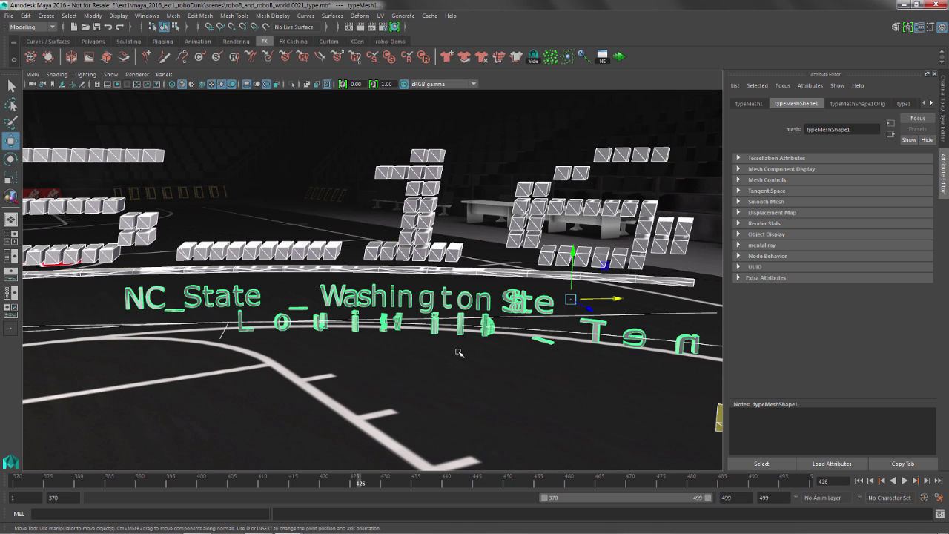
key(Delete)
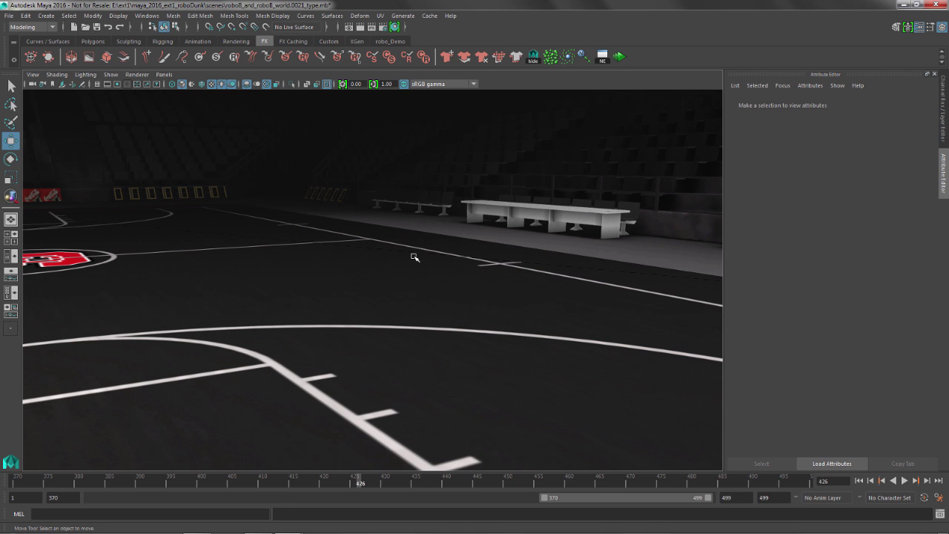
Create a new default 3D Type object standing on the empty basketball court.
alt+drag(413, 257, 512, 254)
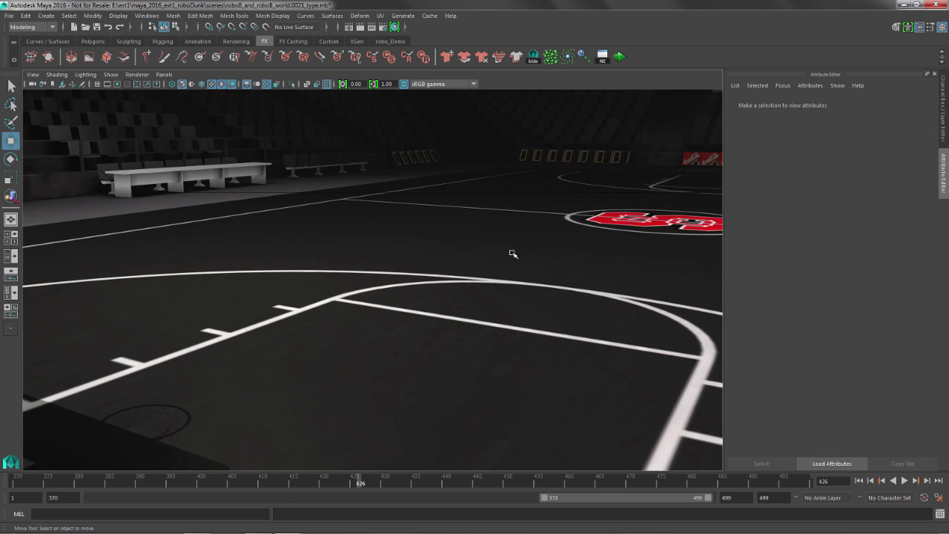
scroll(325, 223, up, 2)
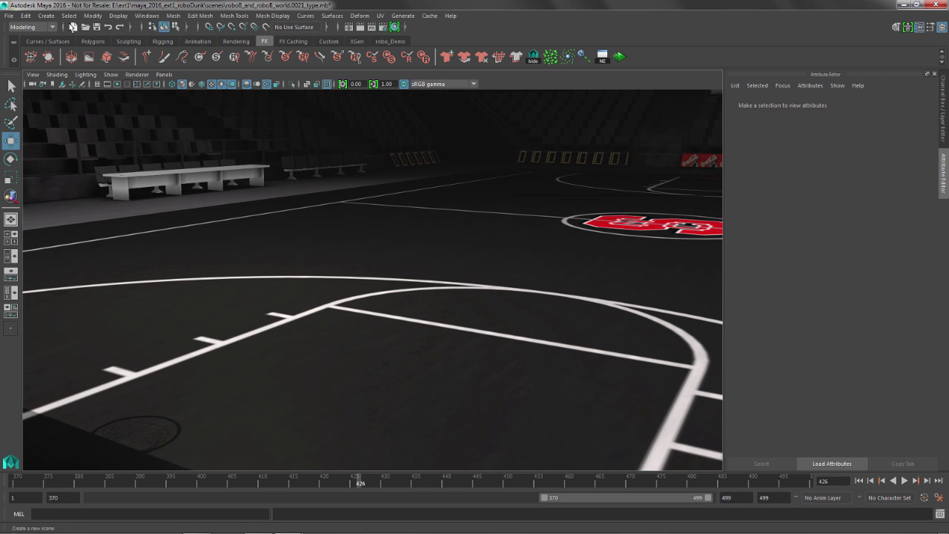
click(46, 16)
click(69, 101)
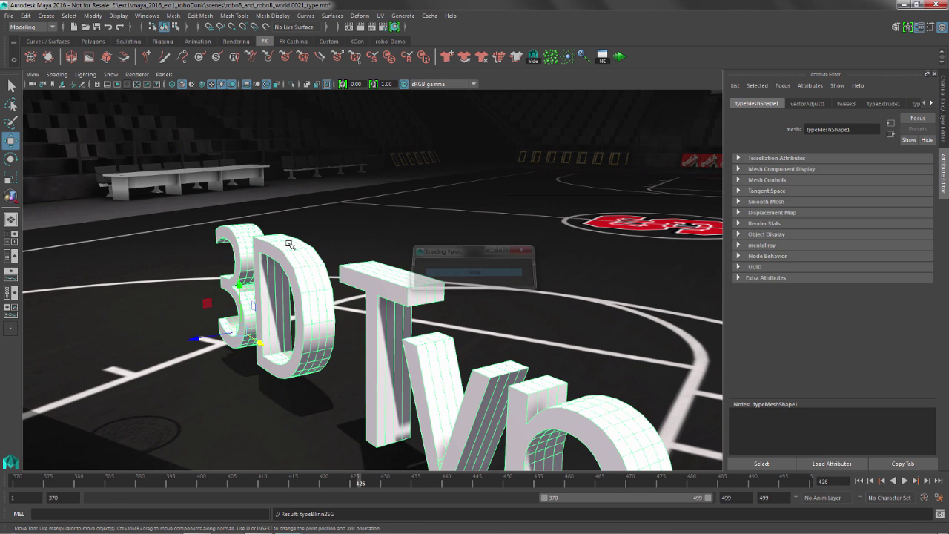
scroll(287, 238, up, 2)
alt+drag(288, 238, 676, 215)
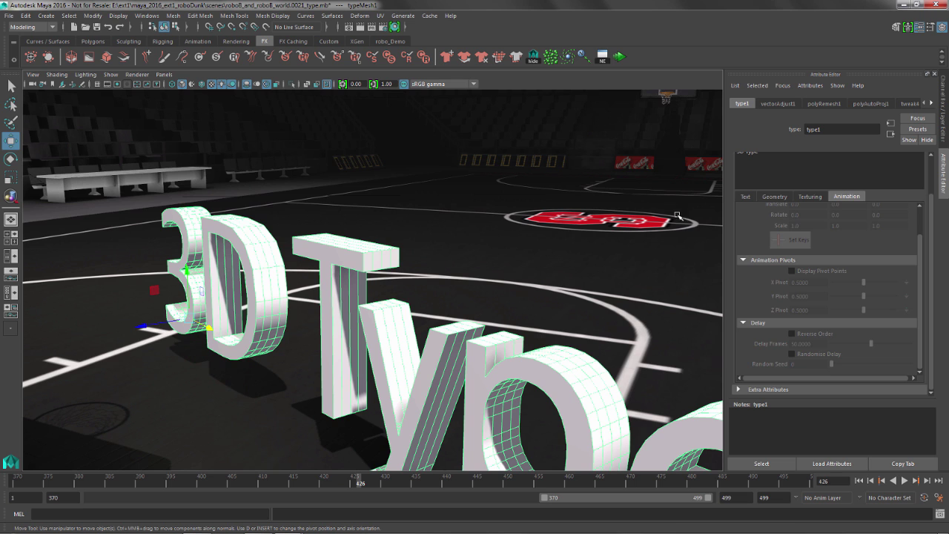
Darken the Color of the new type's Blinn shader to a medium grey.
click(811, 196)
click(911, 232)
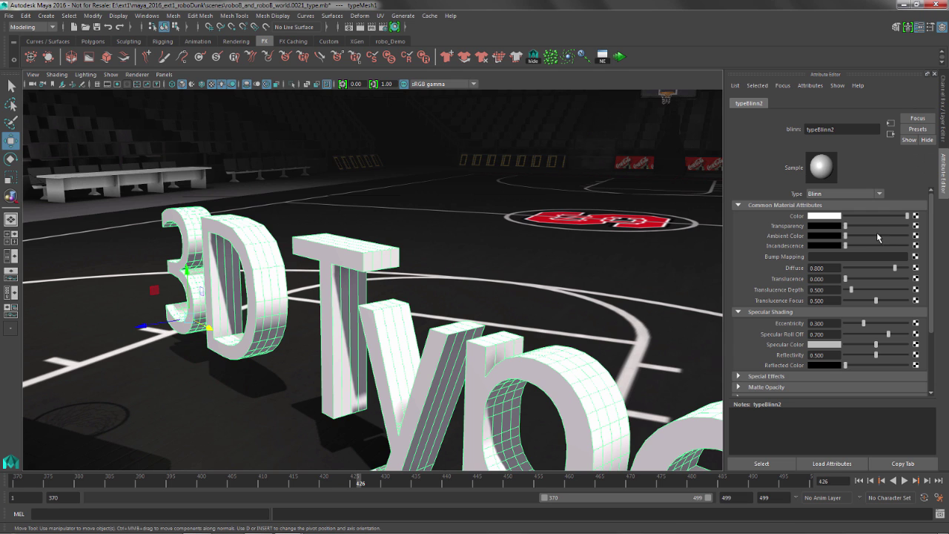
drag(876, 216, 861, 218)
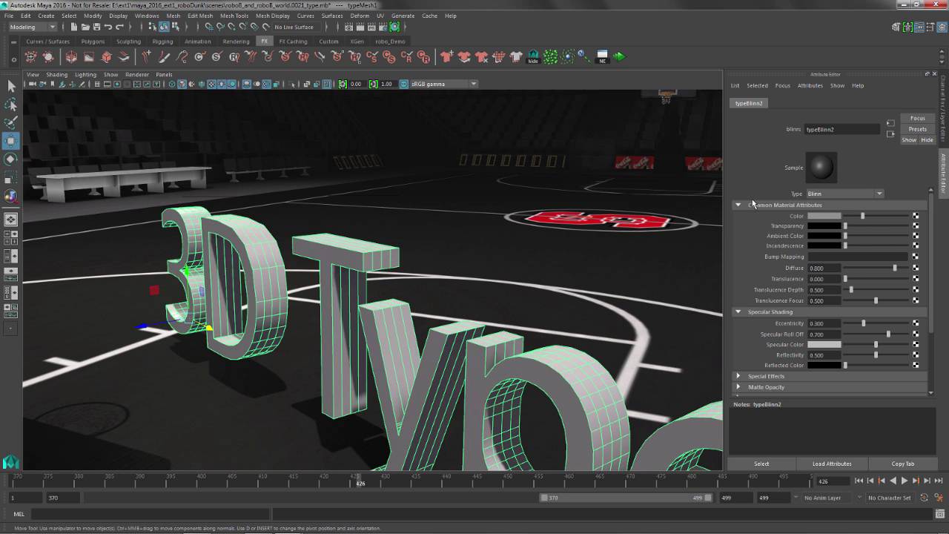
Replace the default wording of the 3D type with "superuser".
click(555, 360)
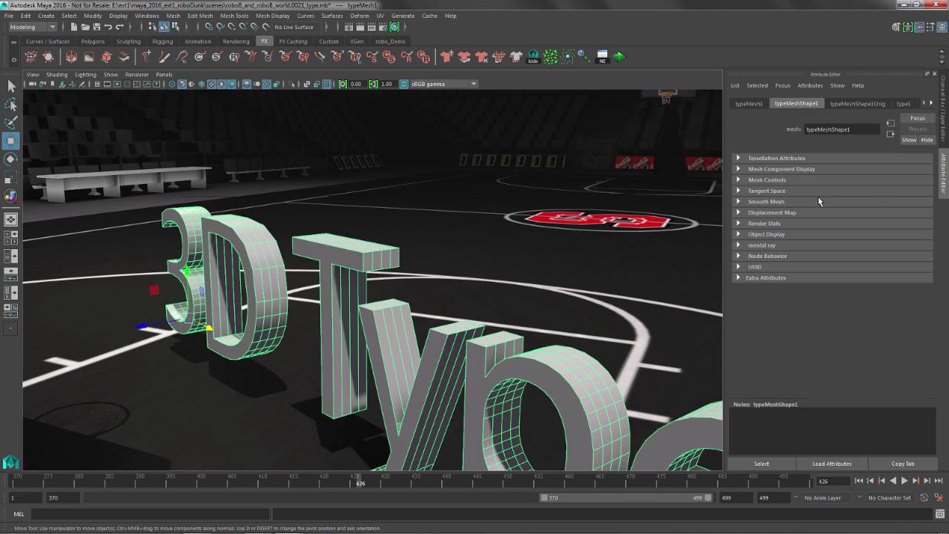
click(903, 103)
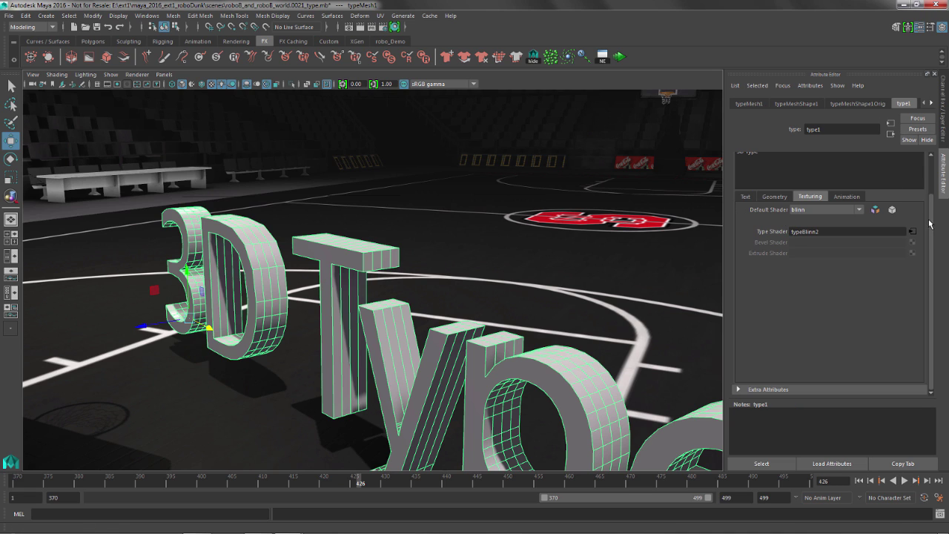
scroll(930, 224, up, 2)
text(s)
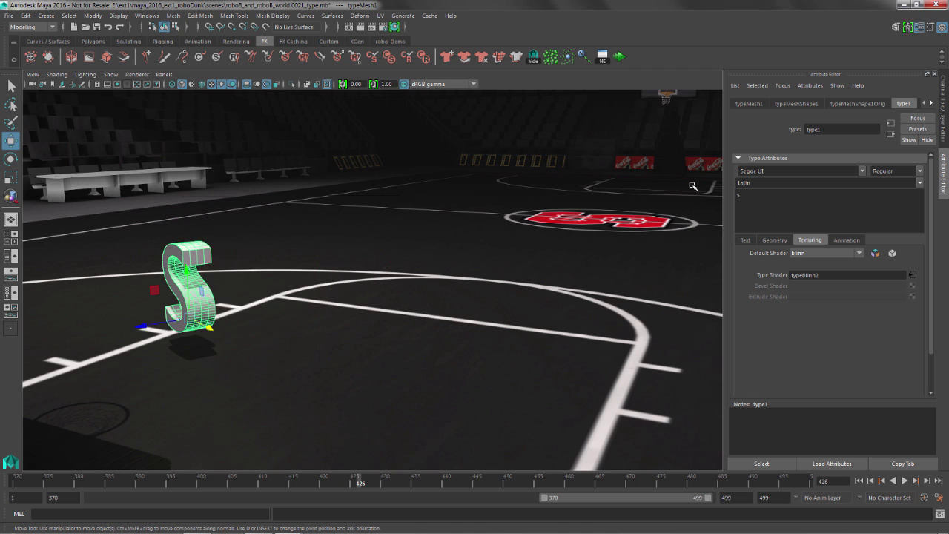
text(uper)
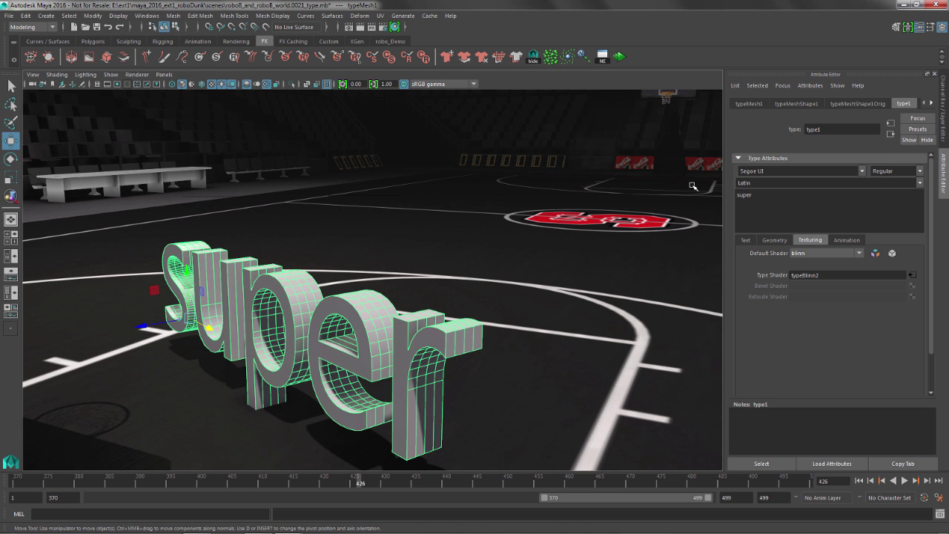
text(user)
Enable Animate for the "superuser" type, keeping the Character animation mode.
alt+middle_drag(595, 206, 698, 240)
click(850, 240)
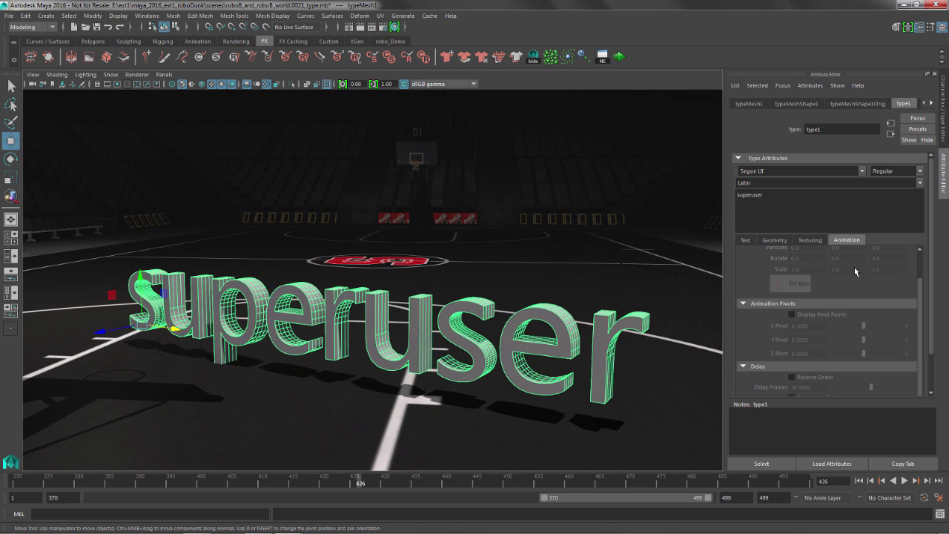
drag(920, 301, 922, 267)
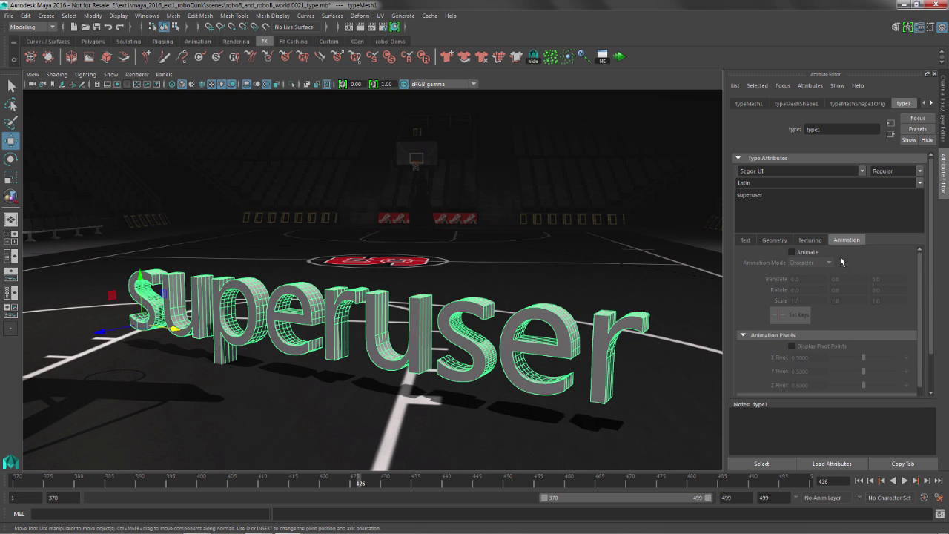
click(791, 252)
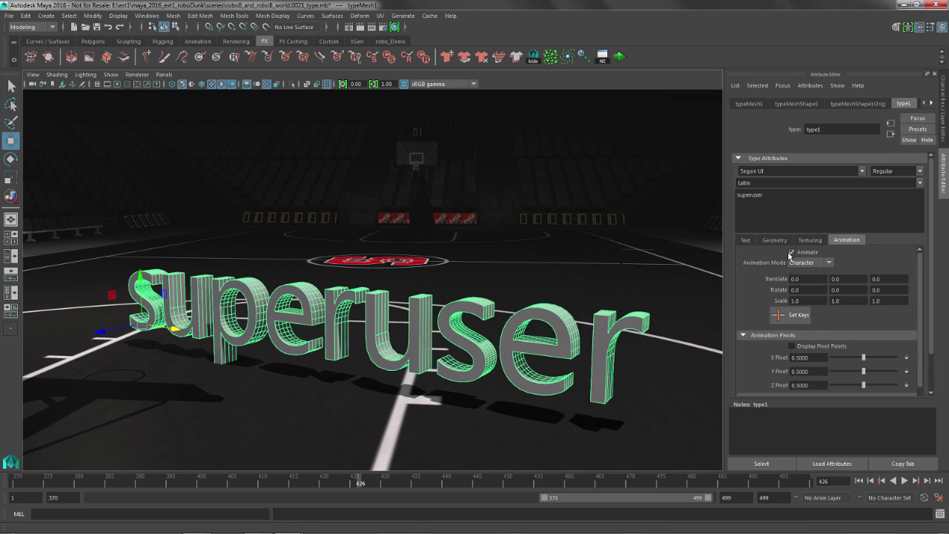
Set the "superuser" type's kerning scale to 0 so all its letters overlap, and clear the selection.
click(746, 241)
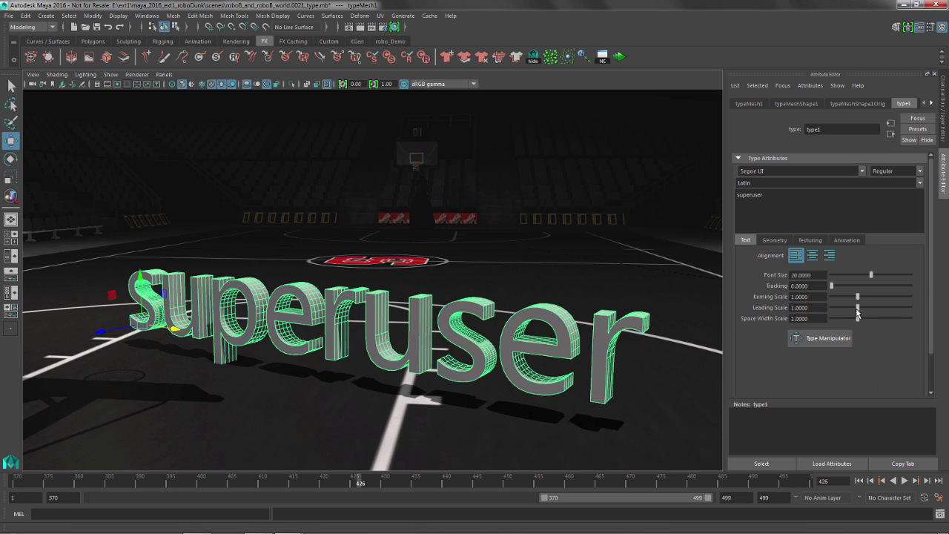
alt+drag(297, 318, 241, 311)
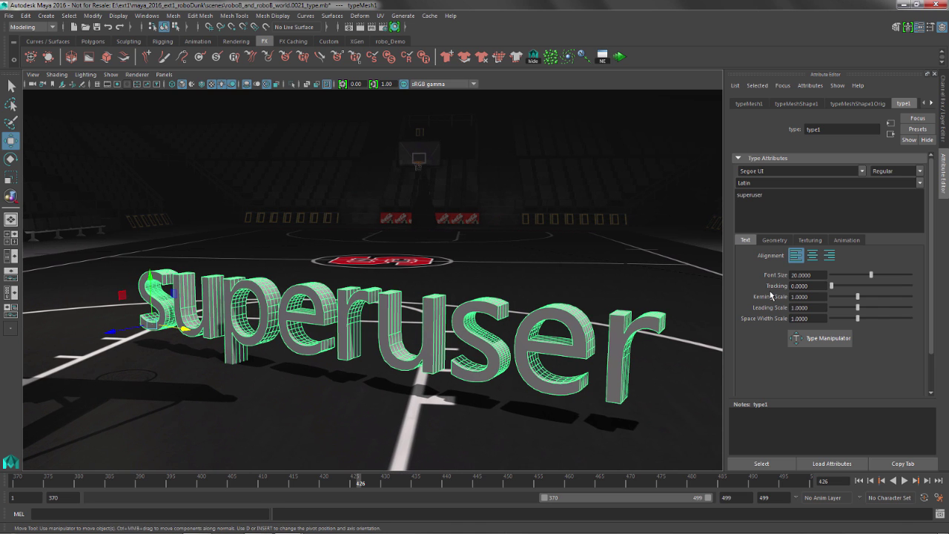
drag(855, 299, 622, 301)
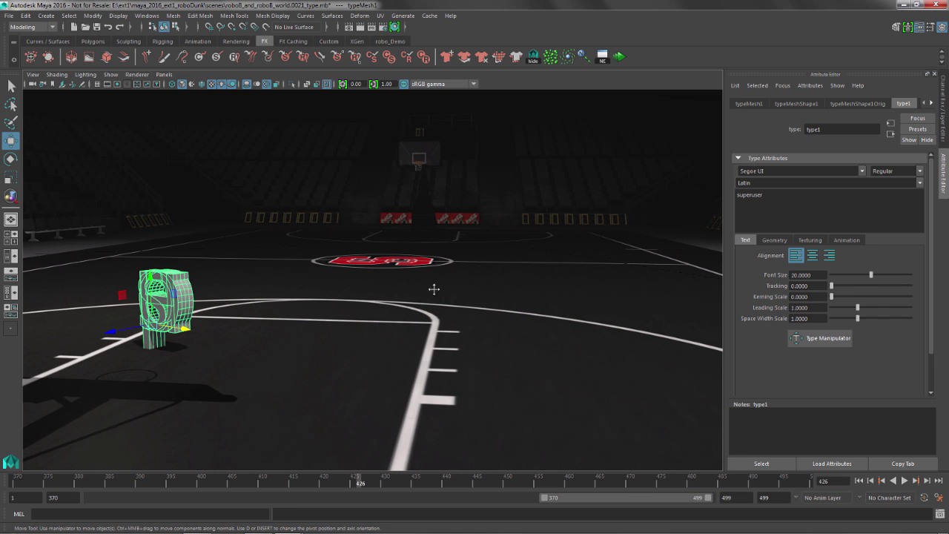
mouse_move(433, 289)
alt+right_down()
mouse_move(420, 259)
mouse_move(521, 289)
mouse_move(631, 279)
mouse_move(437, 302)
alt+right_up()
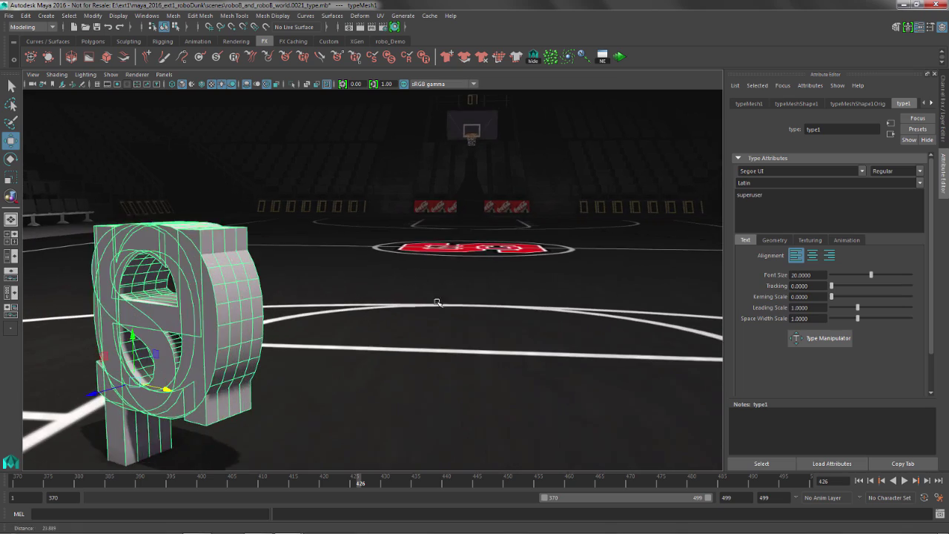
alt+drag(437, 303, 418, 267)
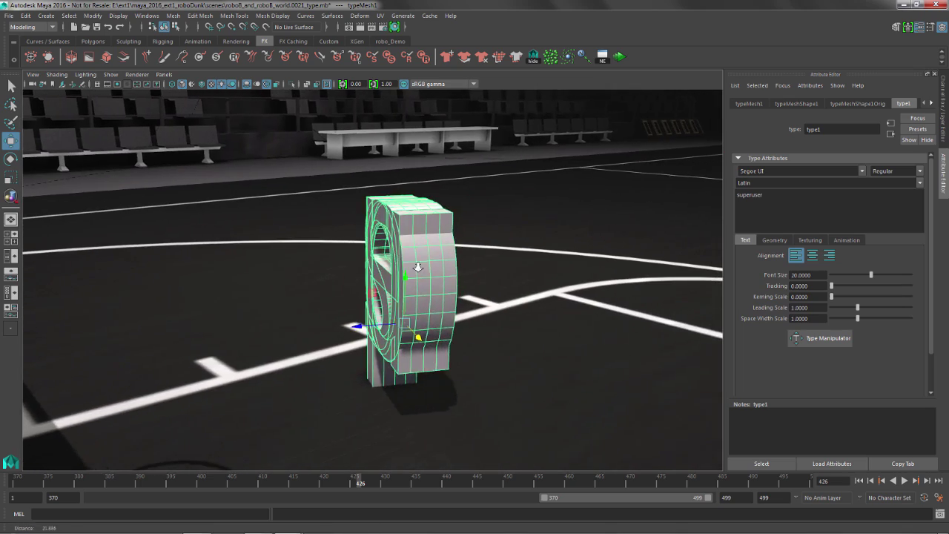
alt+right_drag(418, 267, 289, 246)
alt+drag(290, 245, 345, 239)
alt+drag(449, 197, 449, 193)
click(452, 184)
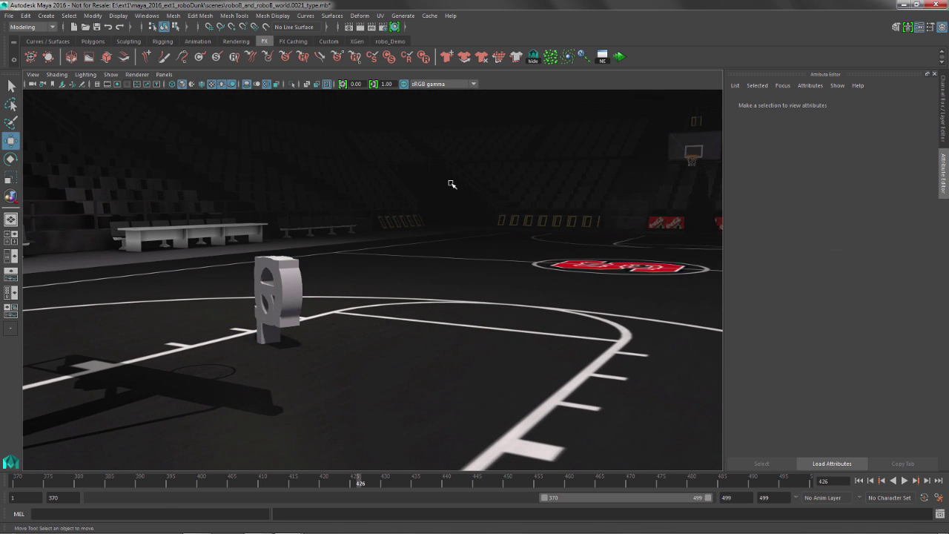
Create an nParticle object from single particles placed in a wide arc across the court floor around the stacked letters.
double_click(550, 56)
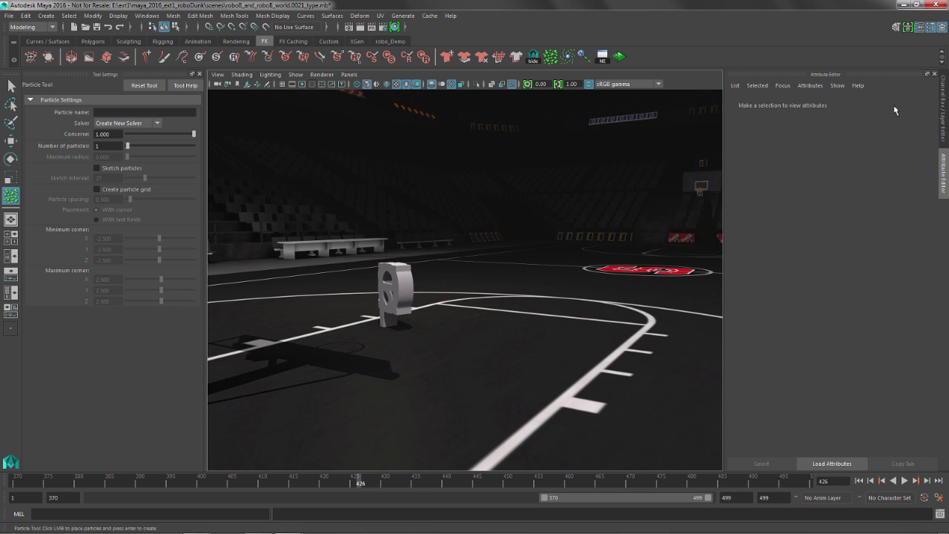
click(943, 168)
alt+drag(509, 333, 406, 350)
click(379, 306)
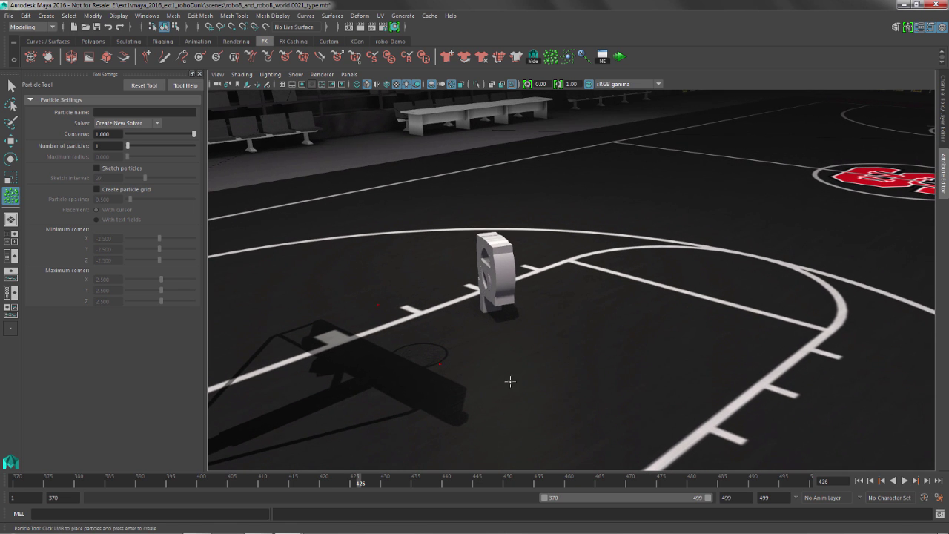
click(528, 387)
click(610, 388)
click(674, 370)
click(794, 319)
click(830, 276)
key(Return)
key(w)
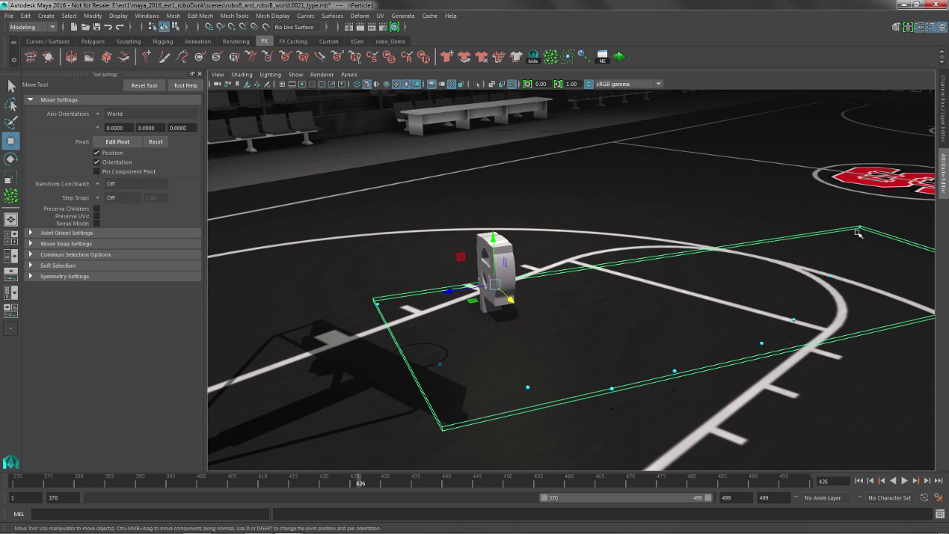
Apply a Newton field to the nParticles and reselect the particle object.
alt+middle_drag(616, 253, 523, 167)
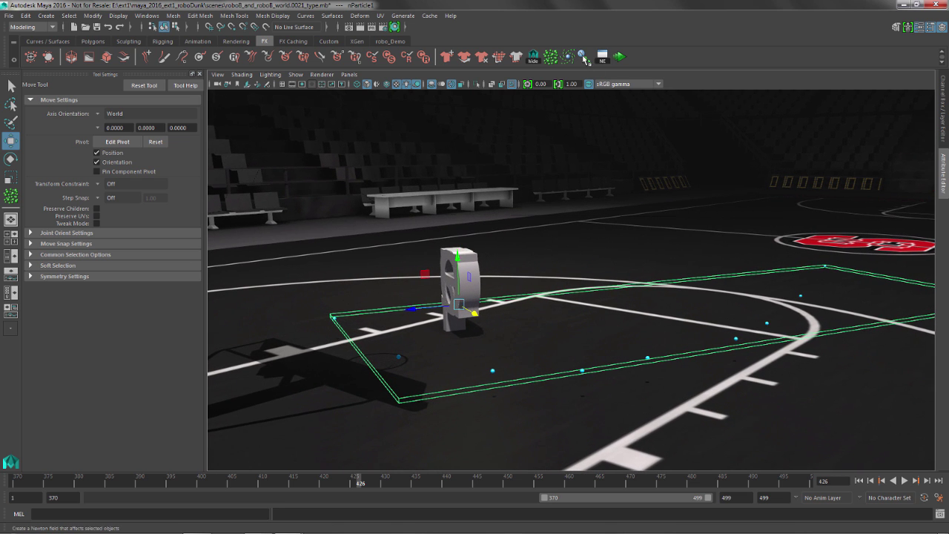
click(583, 57)
click(583, 370)
click(568, 58)
click(583, 370)
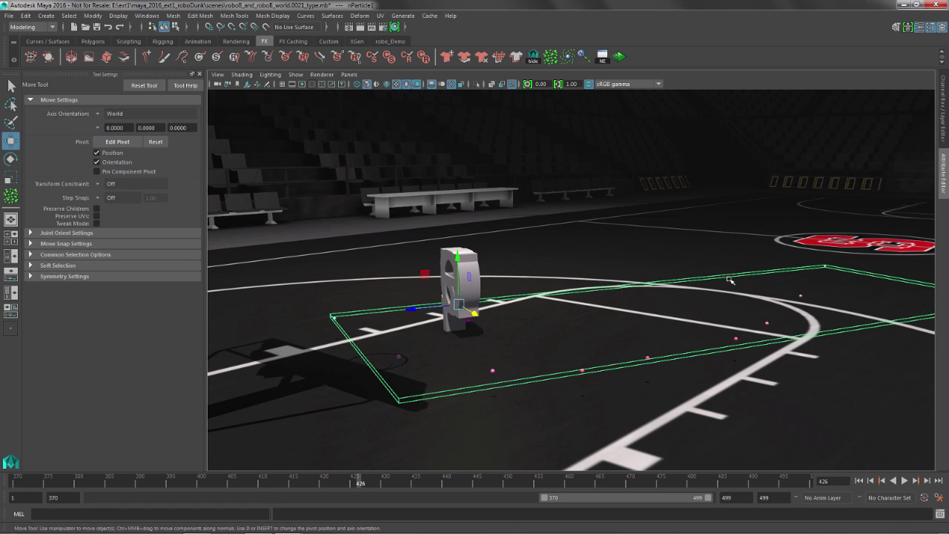
Examine the Collisions and Rotation settings of the nParticle shape.
click(943, 162)
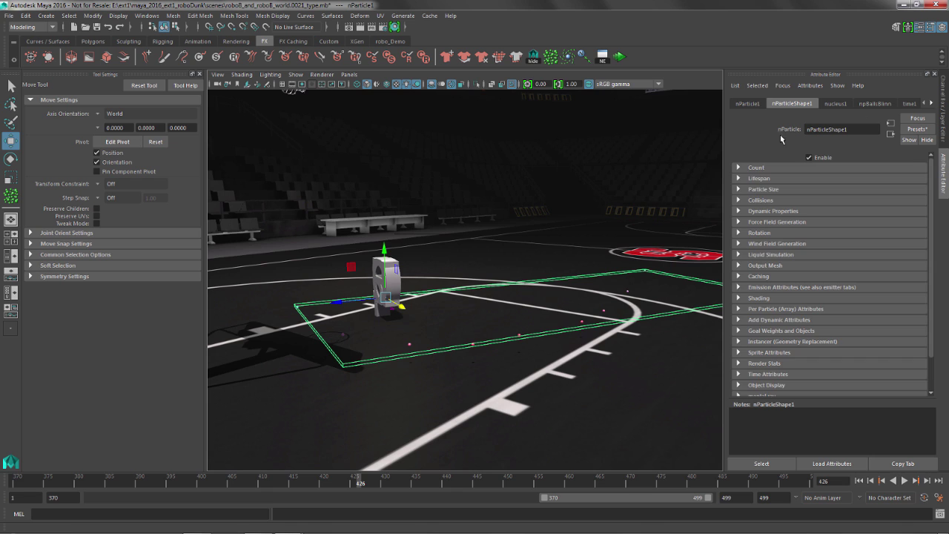
click(738, 200)
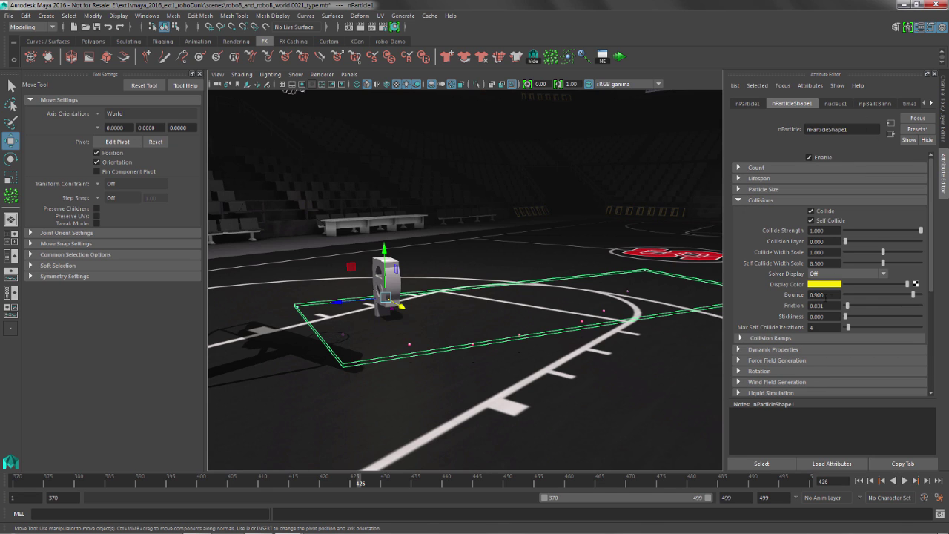
drag(931, 281, 932, 314)
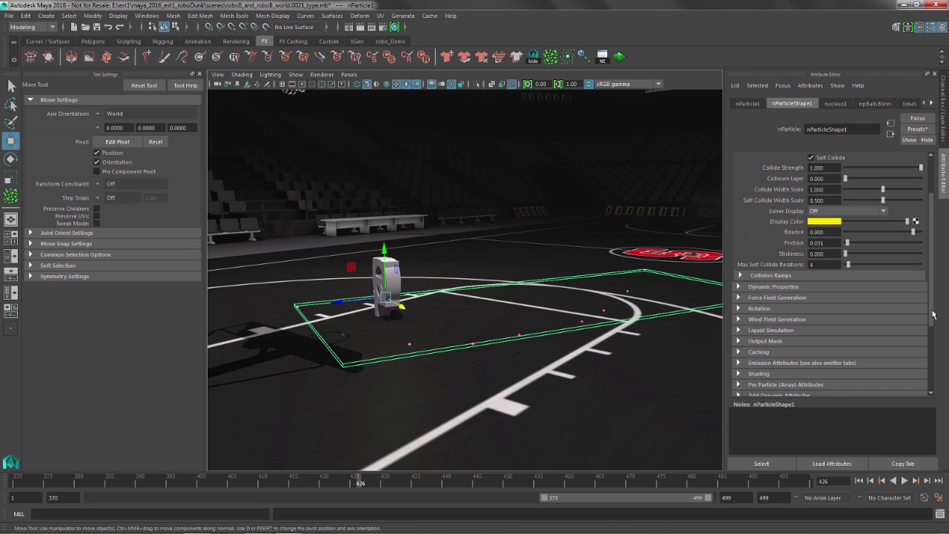
click(738, 309)
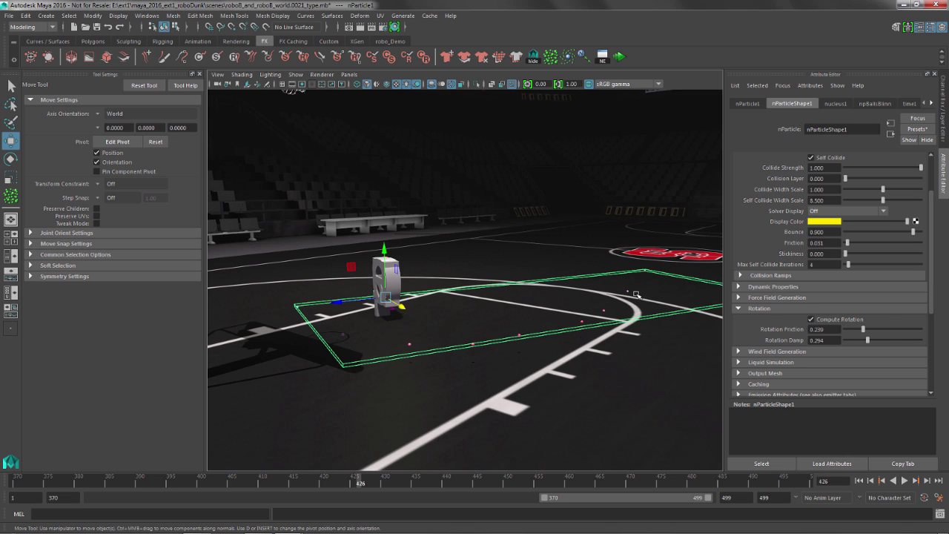
Set the playback range from frame 1 to frame 3000 and rewind to the first frame.
double_click(56, 497)
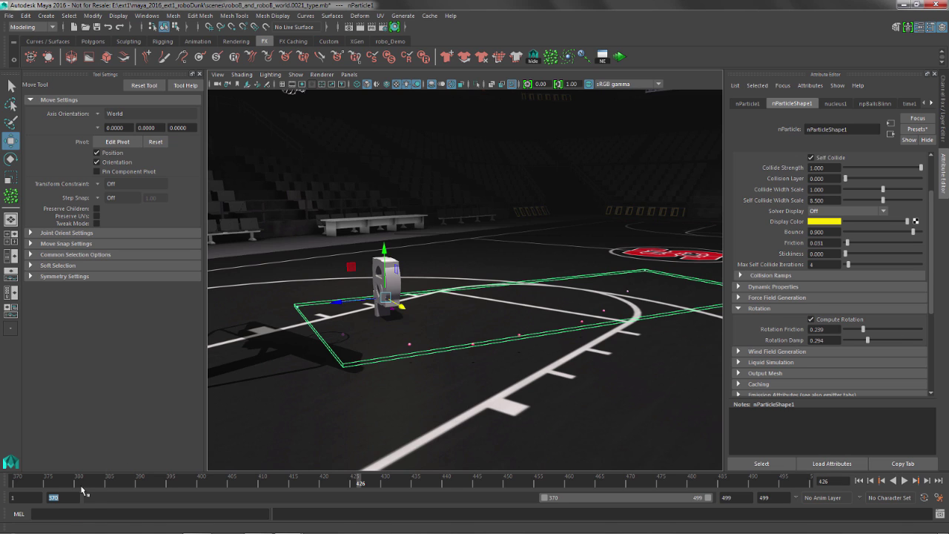
text(1)
key(Return)
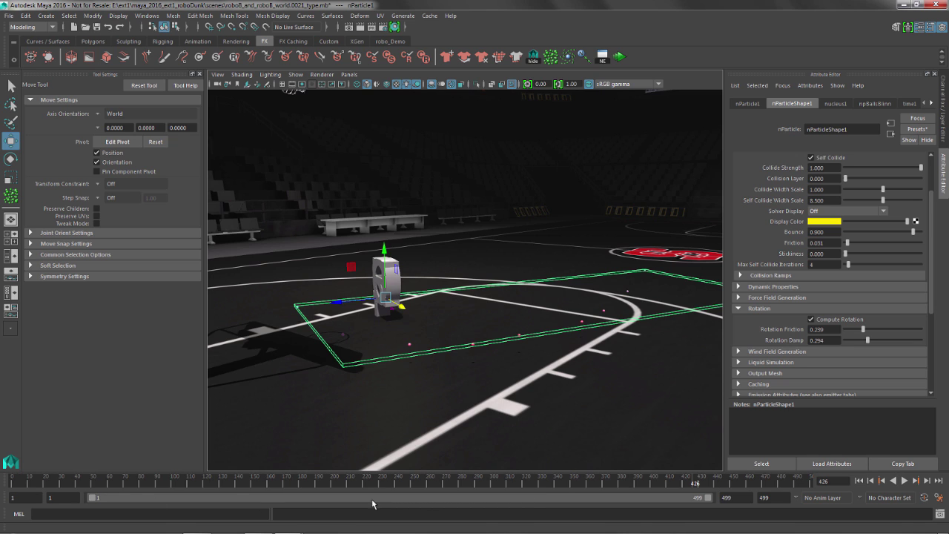
click(860, 481)
click(746, 498)
text(3000)
key(Return)
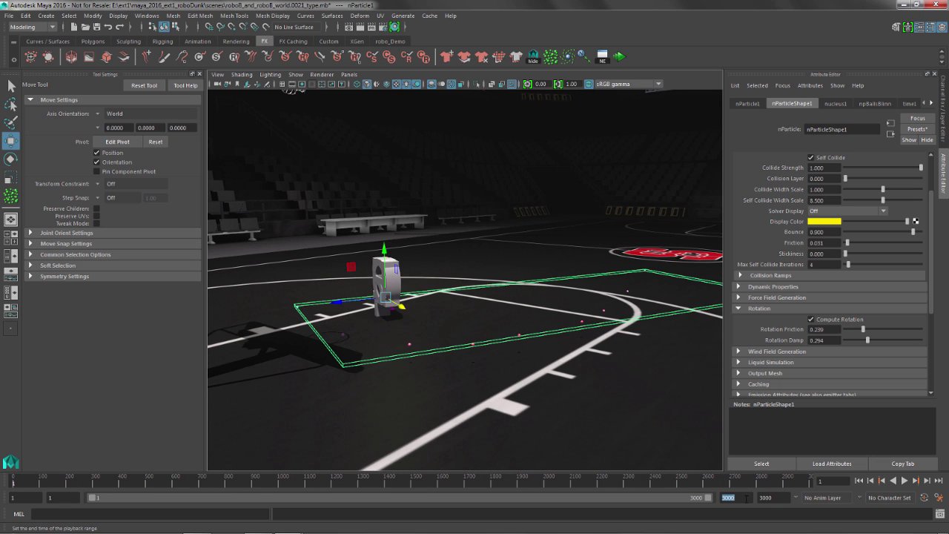
alt+drag(480, 296, 500, 304)
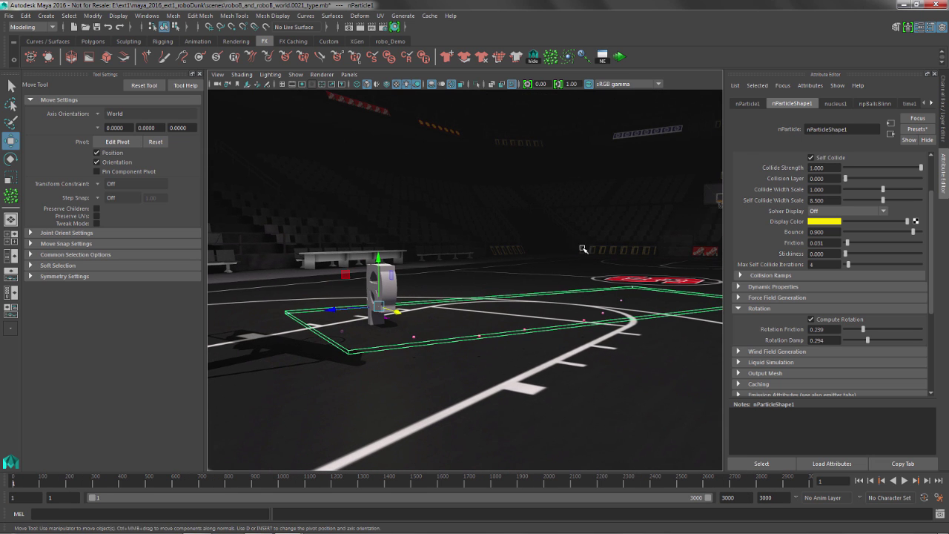
Hide the Attribute Editor and Tool Settings to enlarge the view of the stacked letters.
click(937, 187)
click(199, 74)
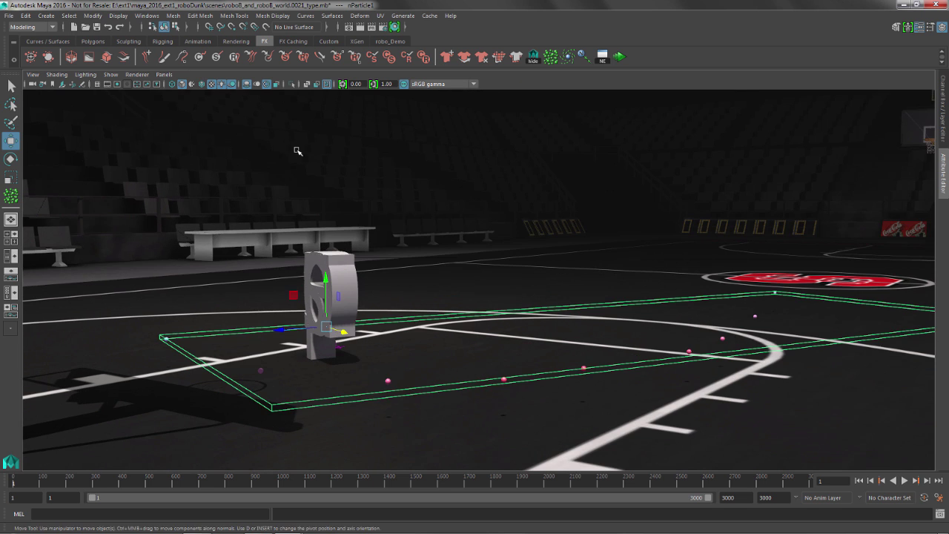
alt+drag(478, 260, 393, 294)
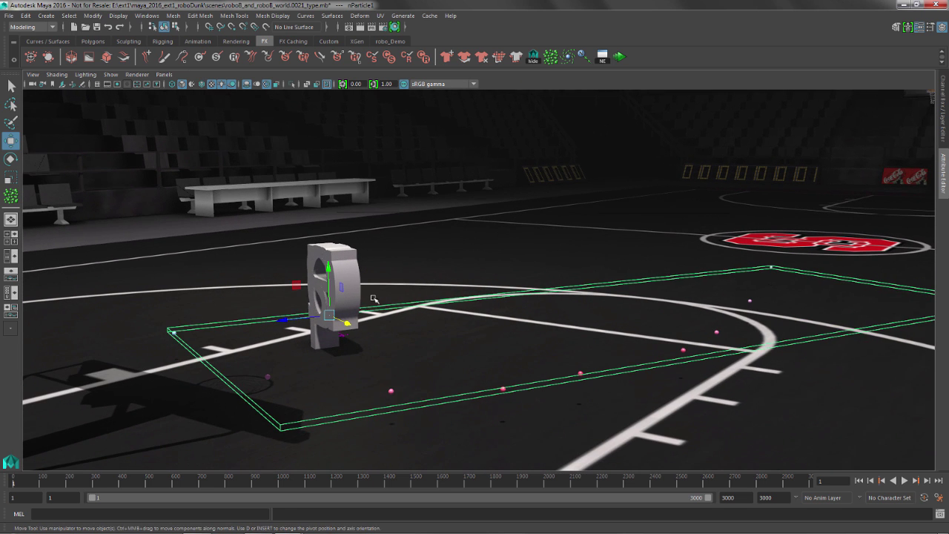
Graph the type mesh and nParticle networks in the Node Editor and set shellDeformer1 and nParticleShape1 apart from the other nodes.
click(351, 287)
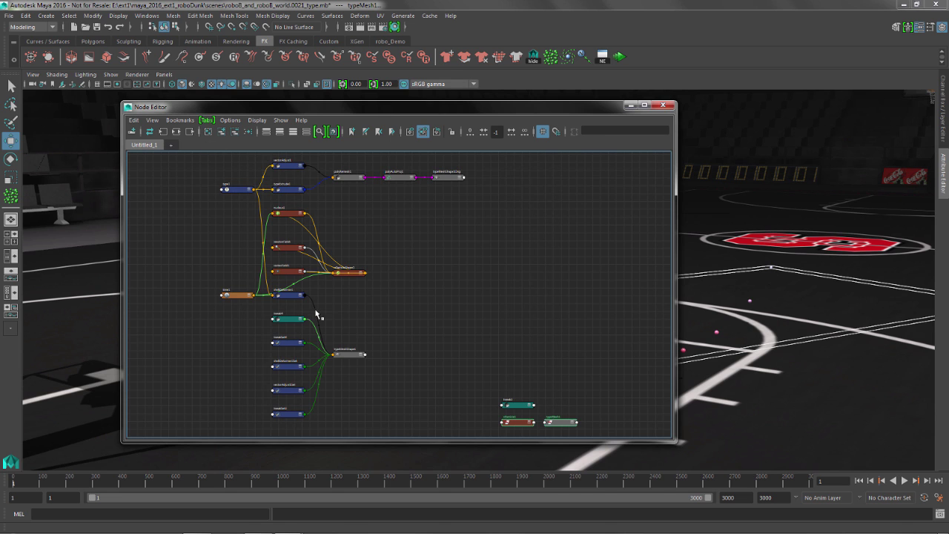
scroll(356, 304, up, 5)
drag(191, 291, 546, 204)
drag(346, 240, 381, 369)
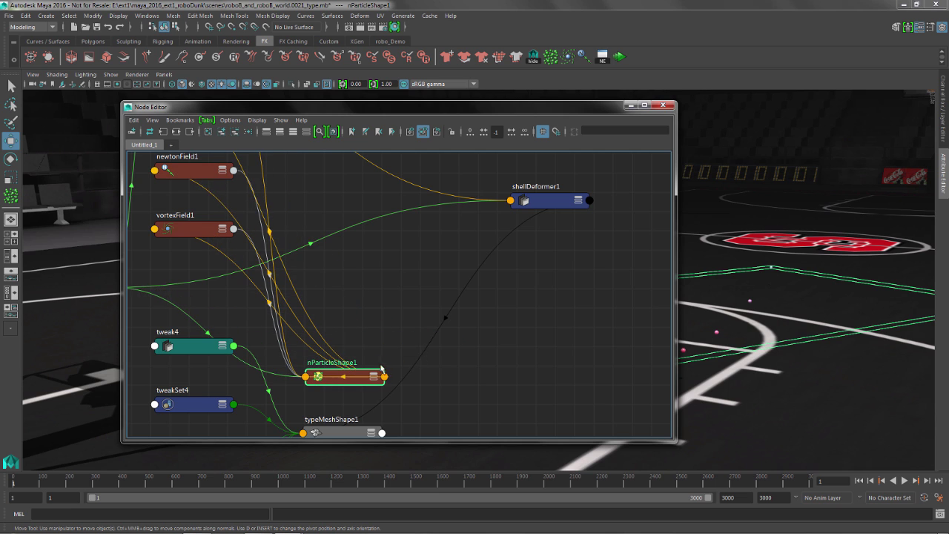
middle_drag(547, 265, 500, 268)
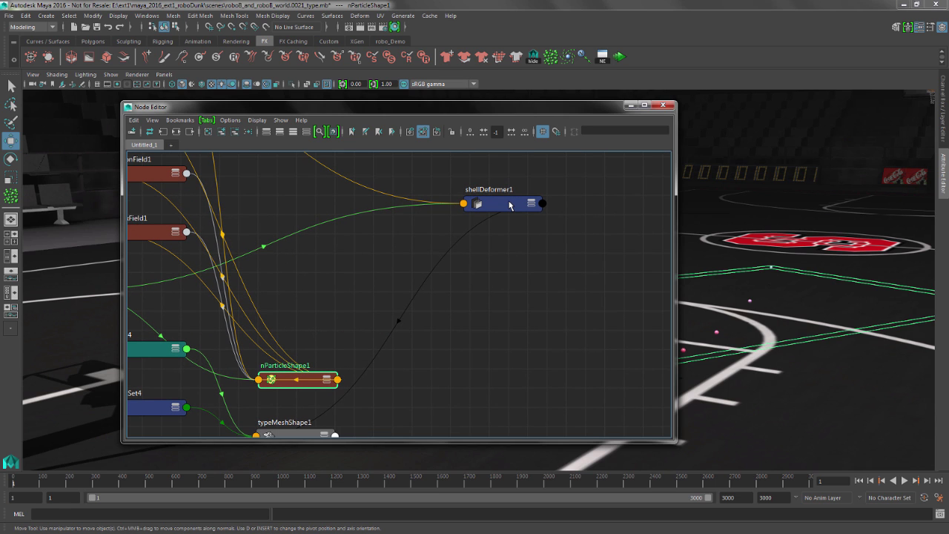
Display all attributes of shellDeformer1 beside nParticleShape1 and expand its Translate In PP group.
right_click(509, 206)
click(505, 328)
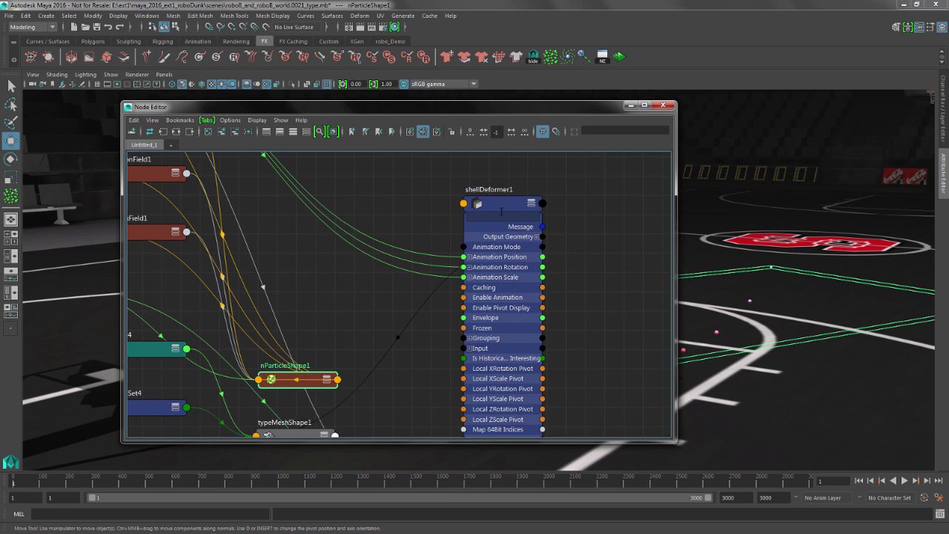
drag(501, 211, 490, 72)
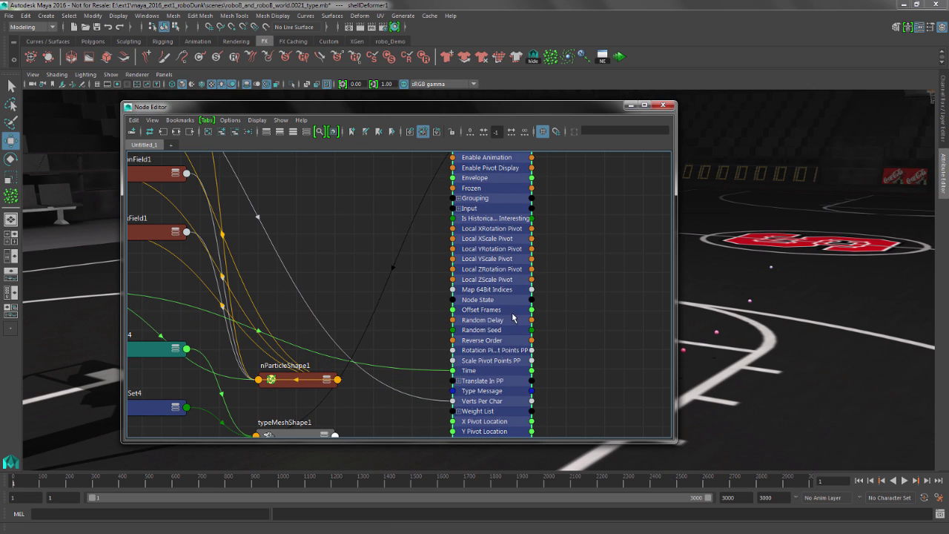
drag(295, 389, 338, 395)
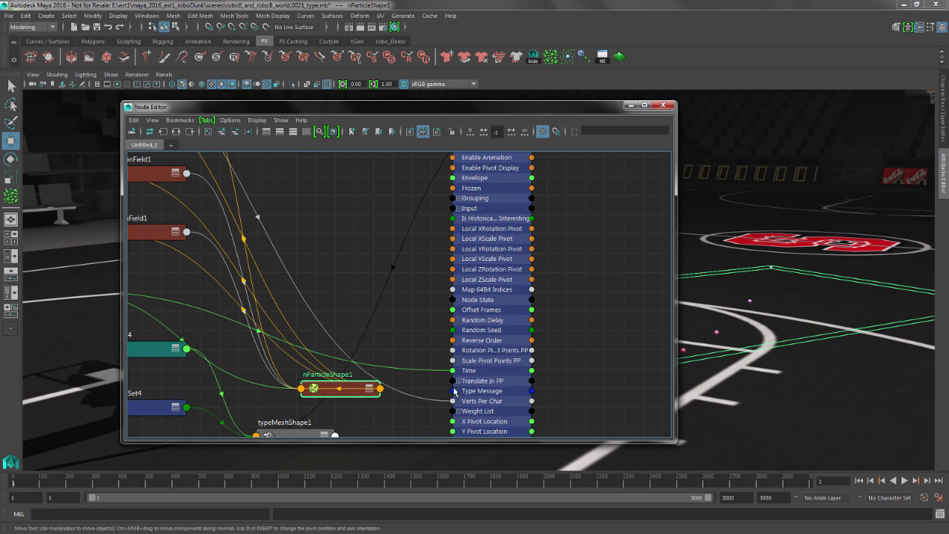
click(457, 381)
scroll(391, 352, up, 3)
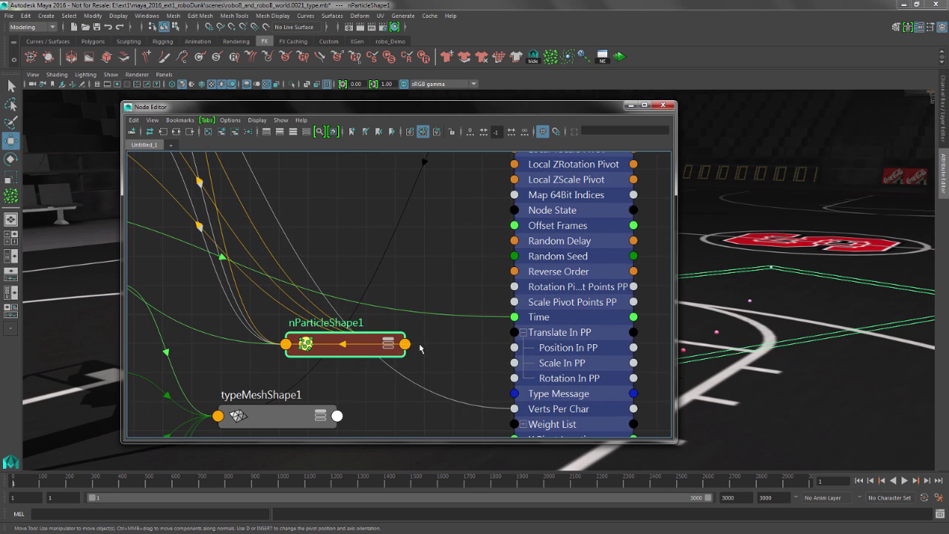
Connect the Position output of nParticleShape1 to Position In PP on shellDeformer1.
click(404, 346)
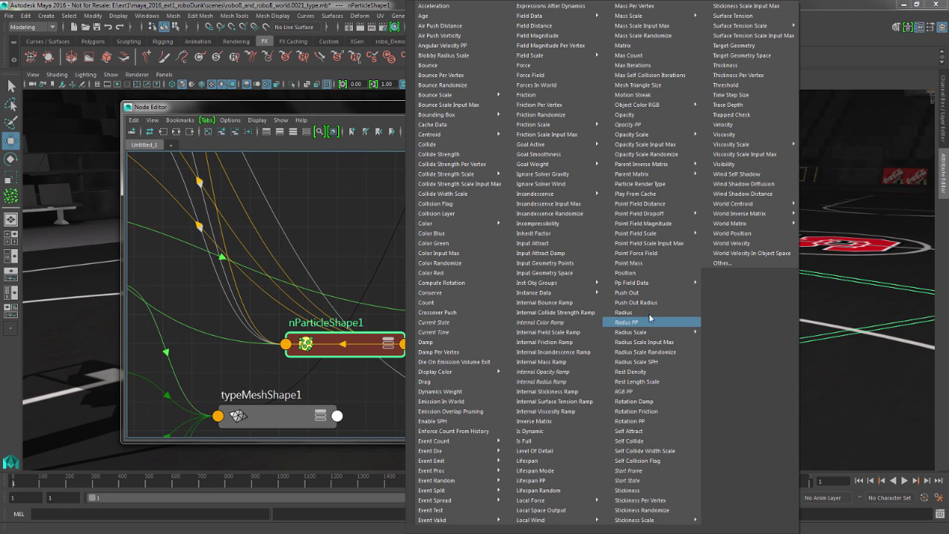
click(645, 273)
click(515, 348)
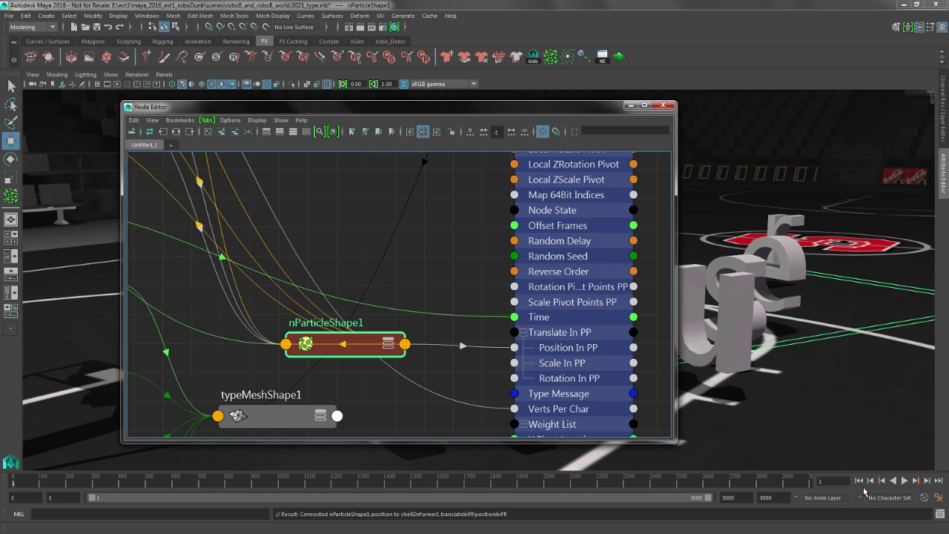
Briefly play the simulation to check the particle-driven letters and rewind to the first frame.
click(860, 482)
click(904, 482)
click(904, 483)
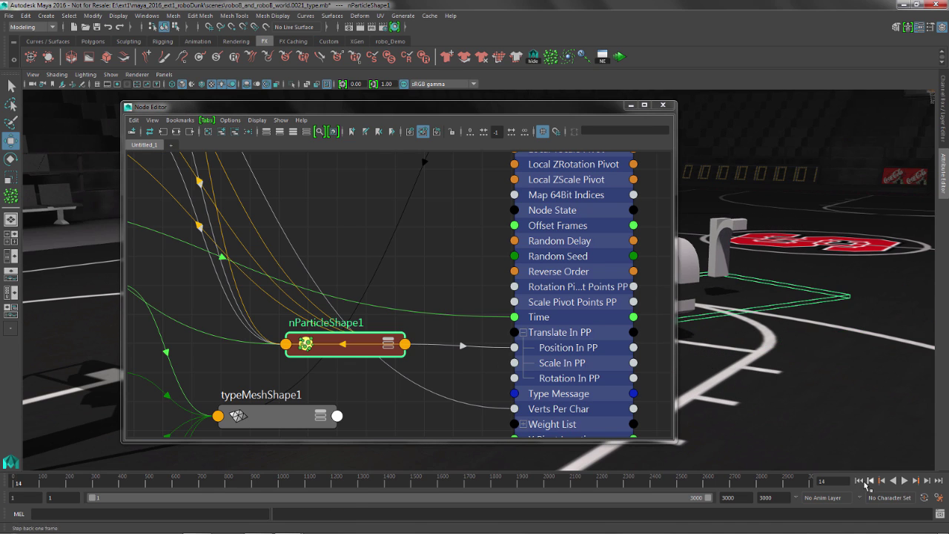
click(859, 481)
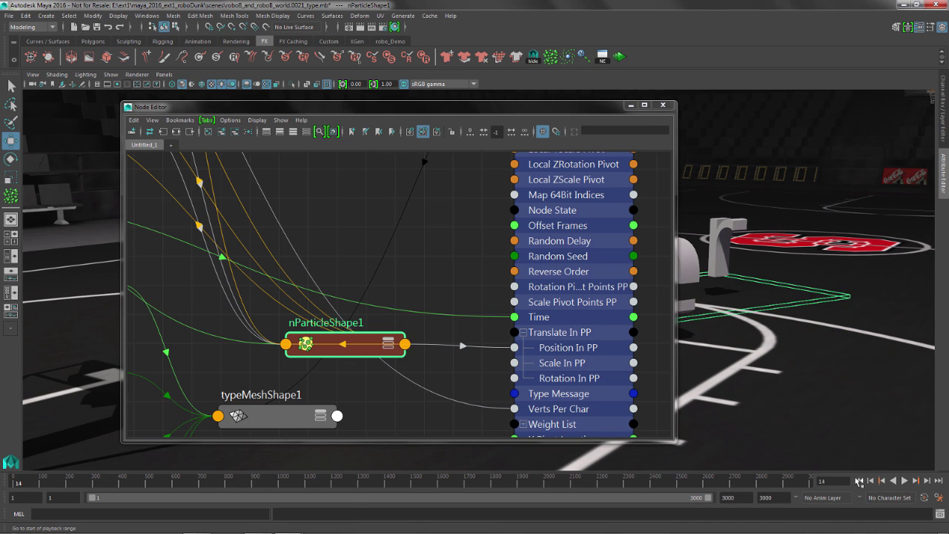
Connect the Rotation PP output of nParticleShape1 to Rotation In PP on shellDeformer1 and close the Node Editor.
click(404, 345)
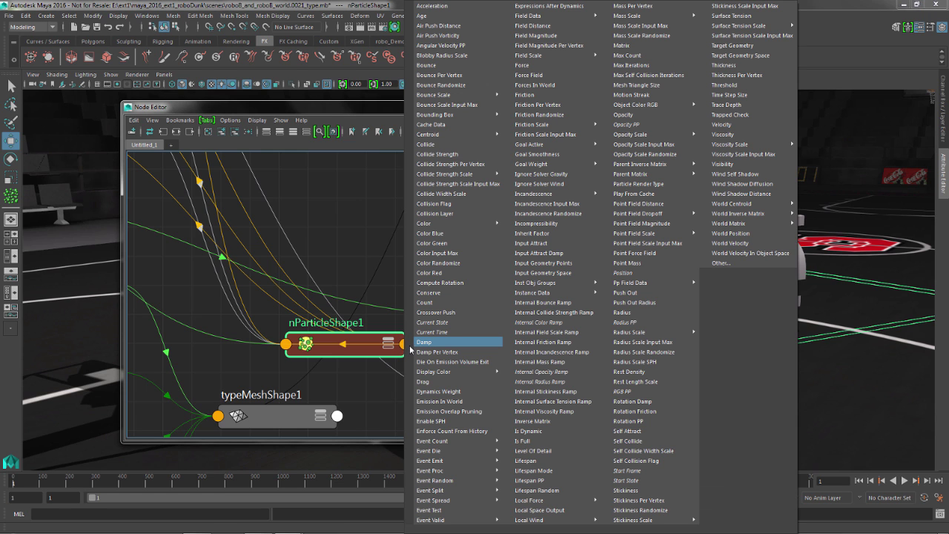
click(630, 420)
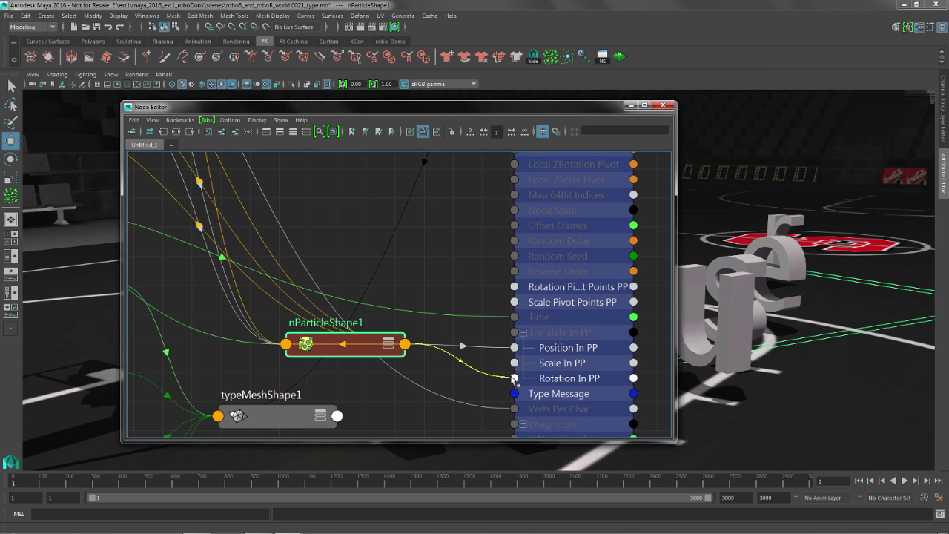
click(515, 378)
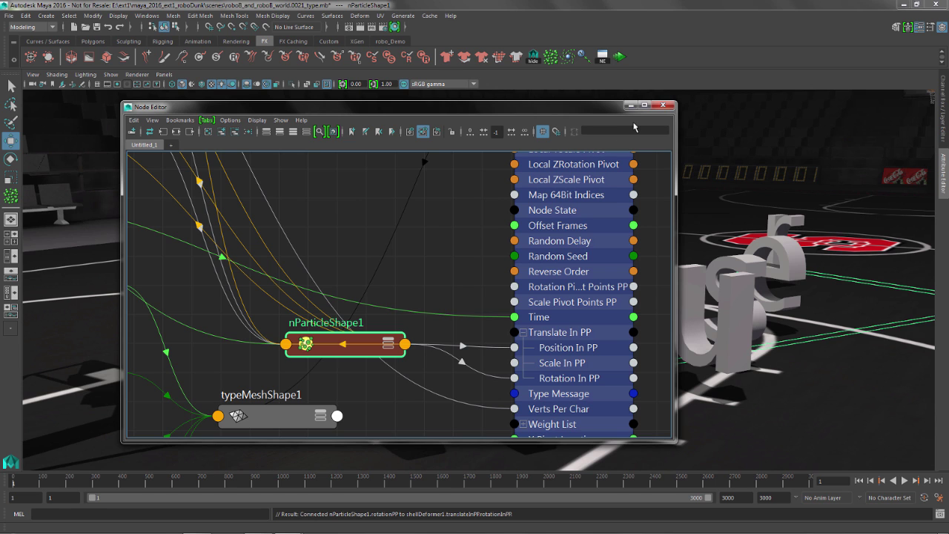
click(665, 105)
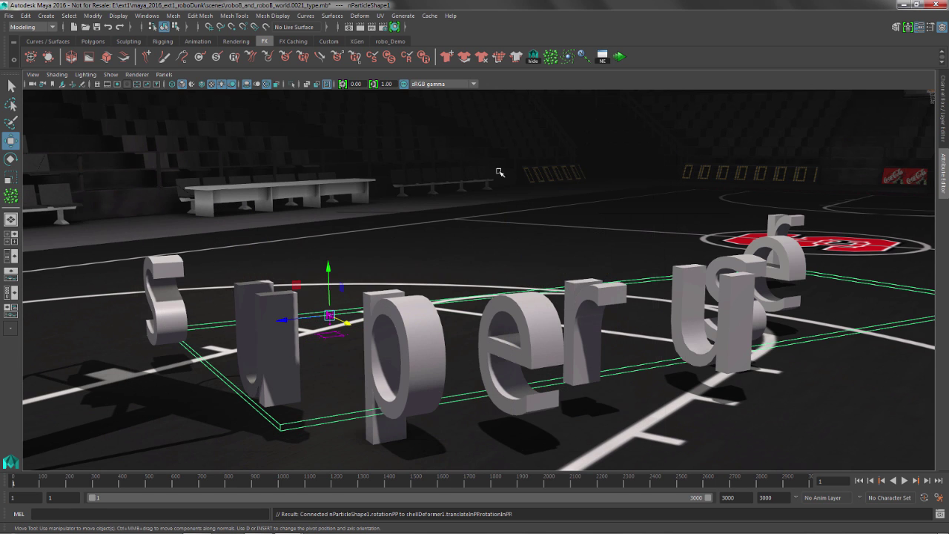
Select newtonField1 in the Outliner and return to a wide perspective view of the spread-out letters.
click(503, 256)
key(space)
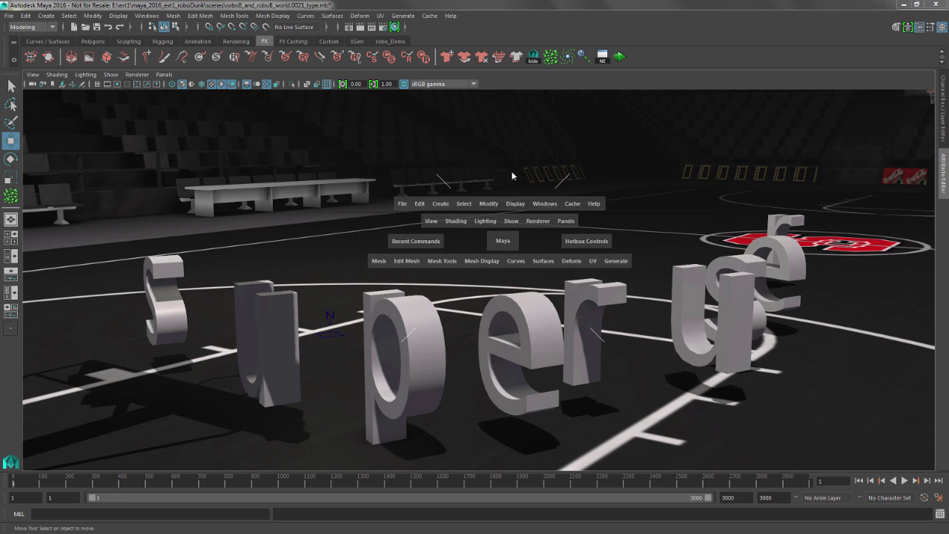
drag(512, 175, 348, 227)
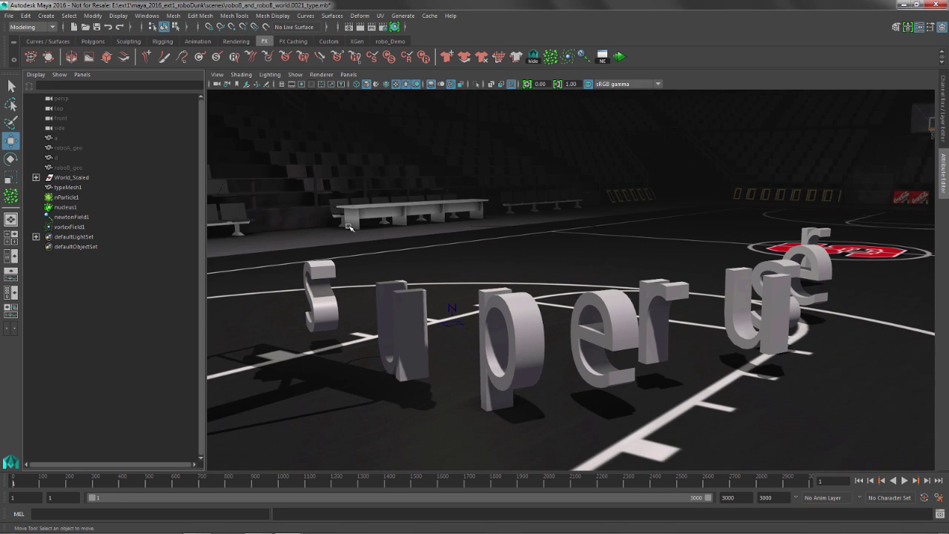
click(72, 218)
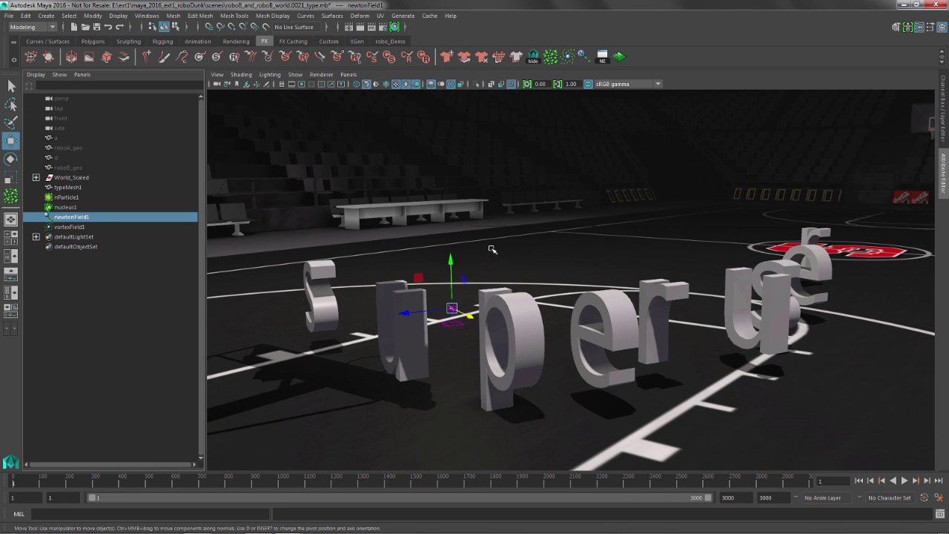
key(space)
alt+drag(483, 248, 378, 261)
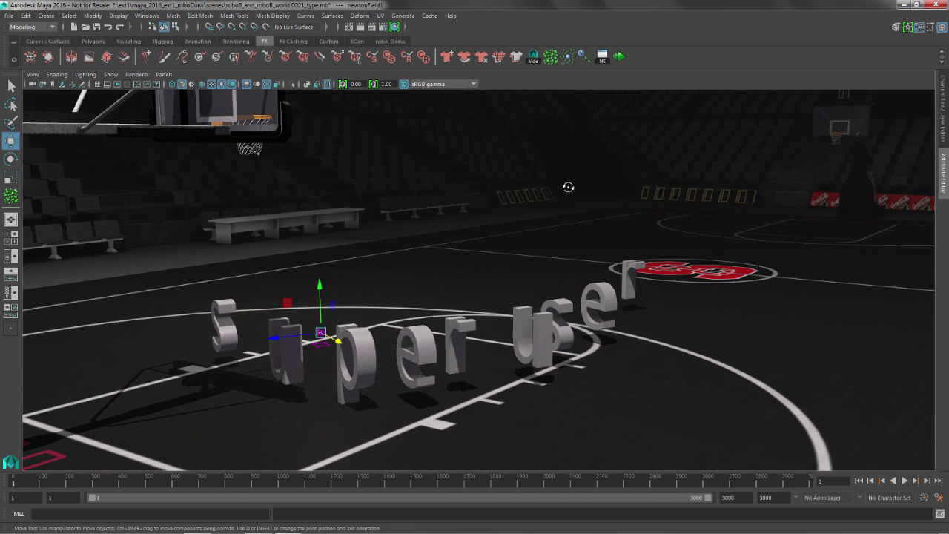
alt+drag(568, 186, 541, 187)
Run interactive playback while moving the Newton field up above the court to pull the letters around, and stop it.
click(620, 57)
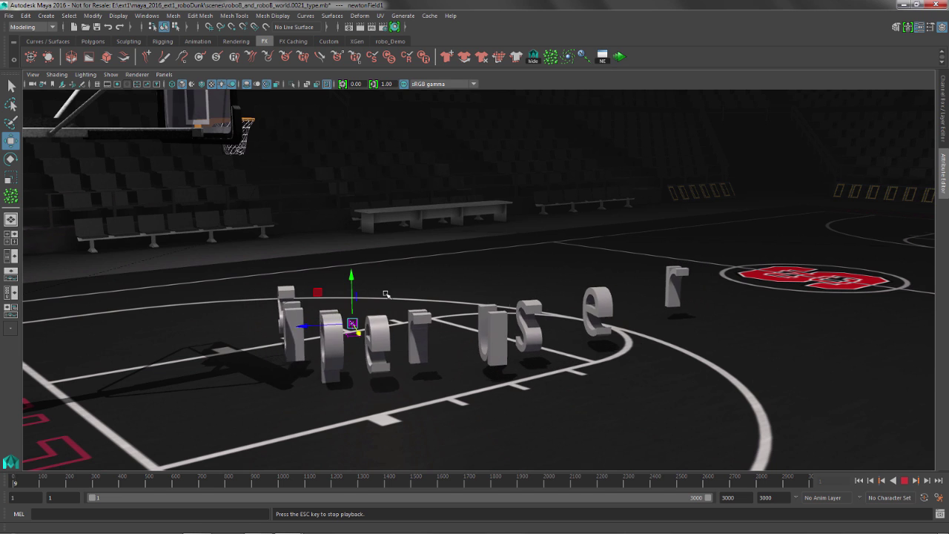
drag(352, 324, 434, 263)
click(905, 481)
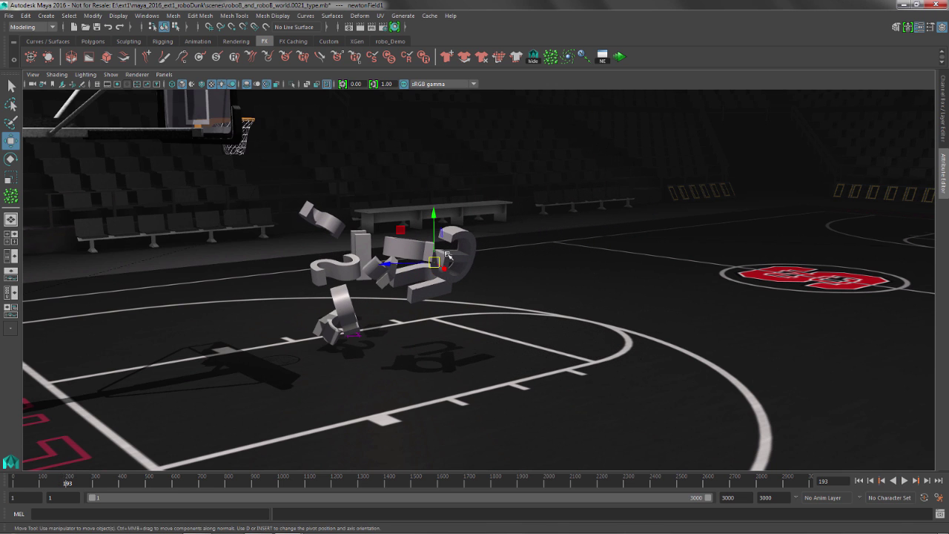
Select the tumbling type mesh and show its attributes.
alt+drag(275, 161, 497, 227)
click(464, 231)
alt+right_drag(497, 227, 499, 209)
alt+middle_drag(499, 210, 553, 239)
alt+right_drag(553, 239, 587, 246)
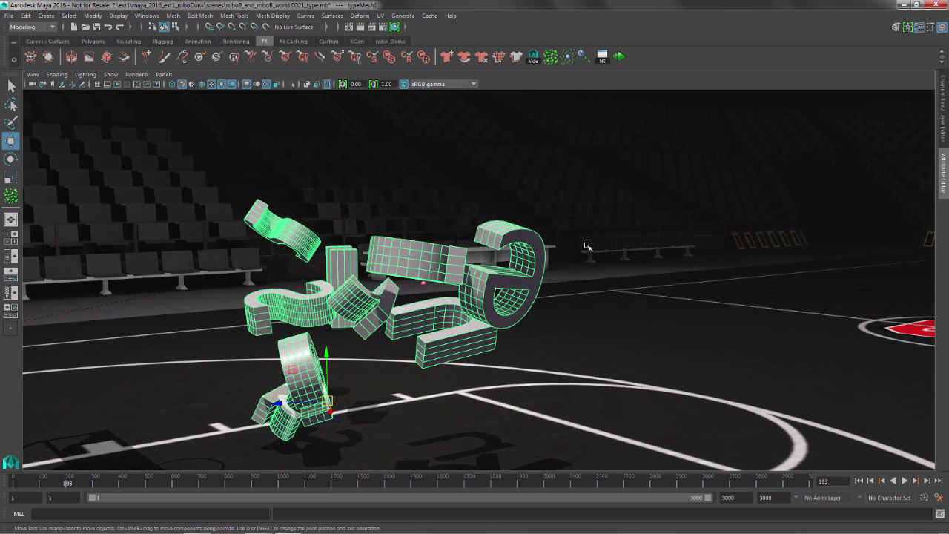
key(ctrl+a)
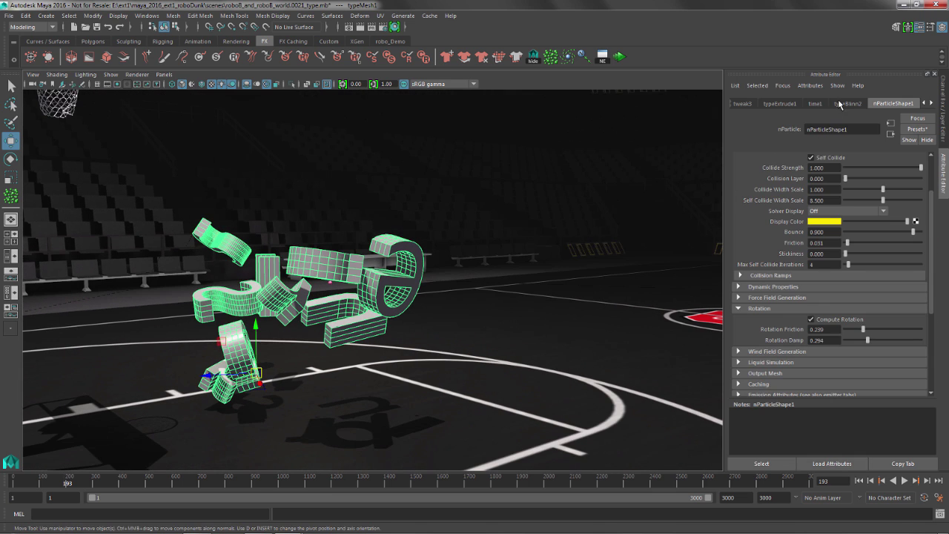
Change the text of the type1 node to "supercool".
click(925, 105)
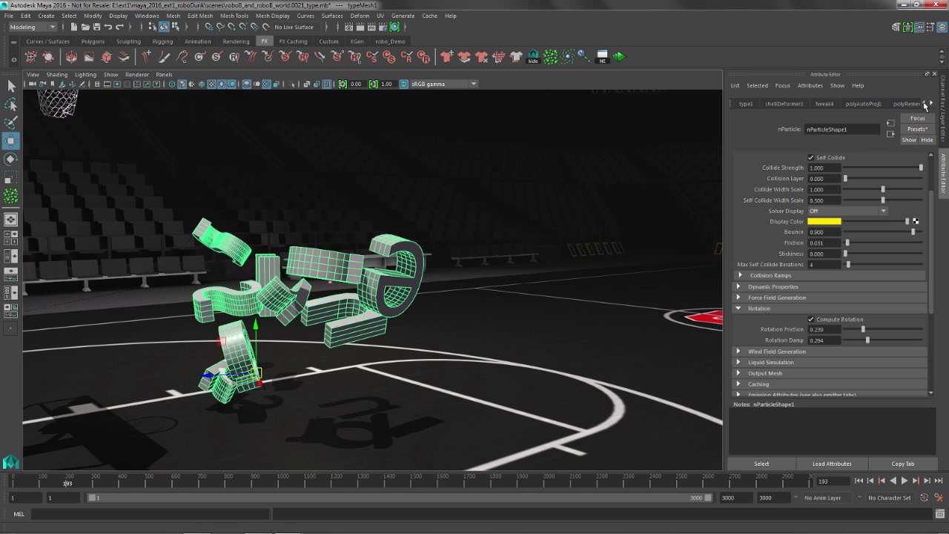
click(925, 104)
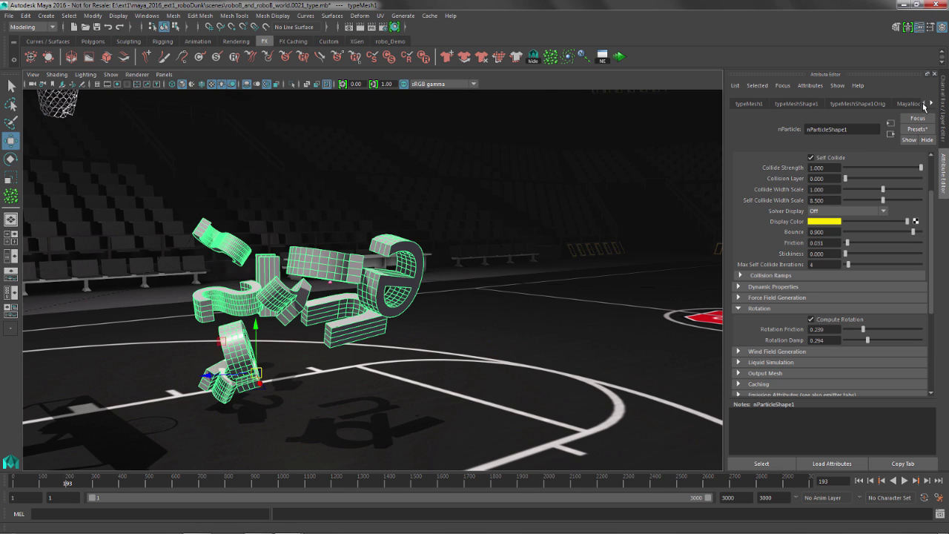
click(931, 104)
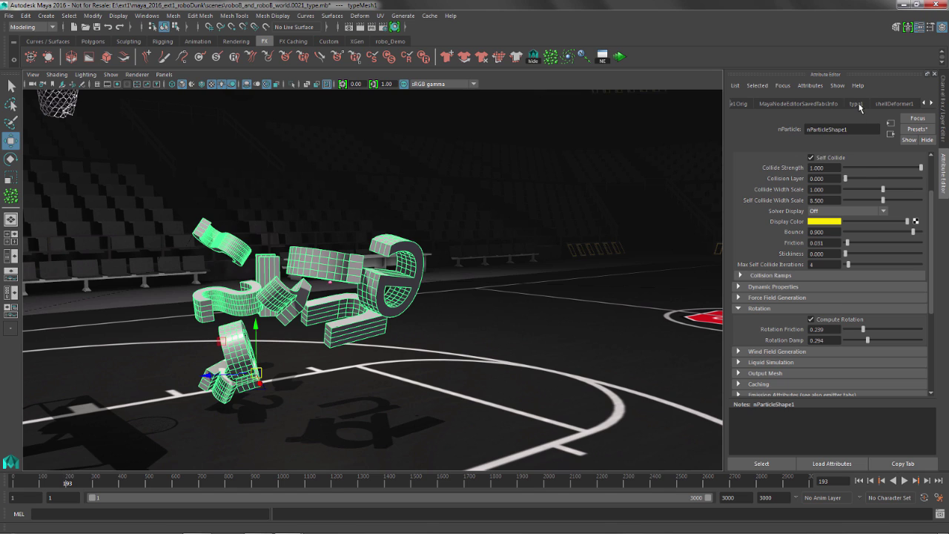
click(856, 104)
drag(765, 194, 719, 195)
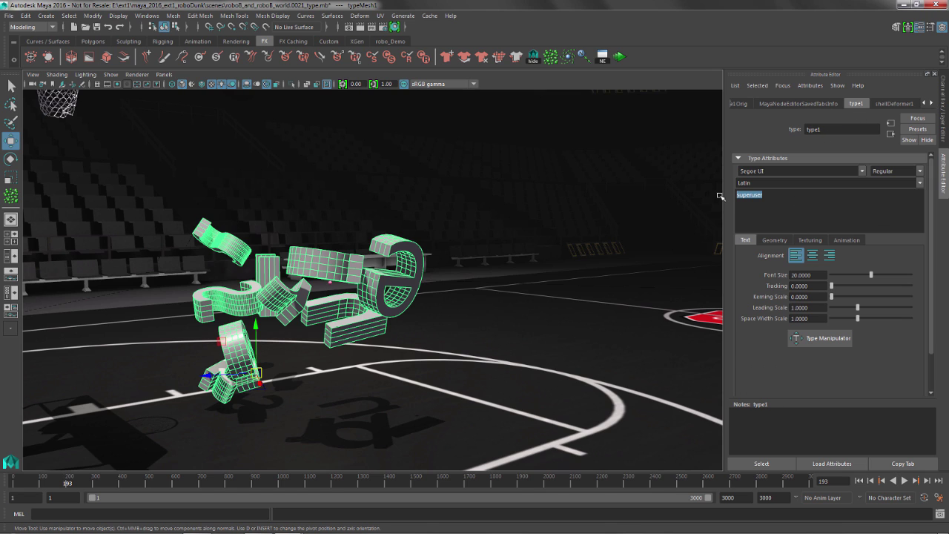
text(super)
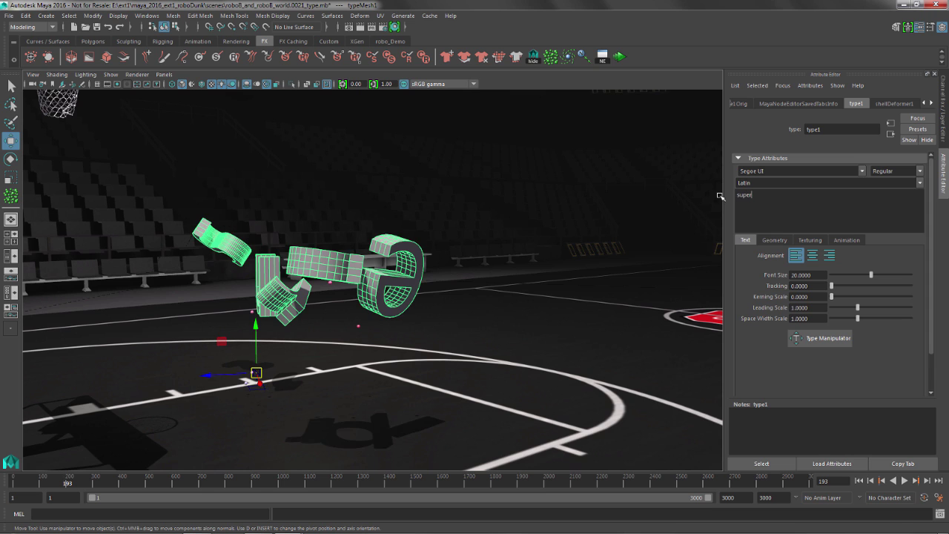
text(cool)
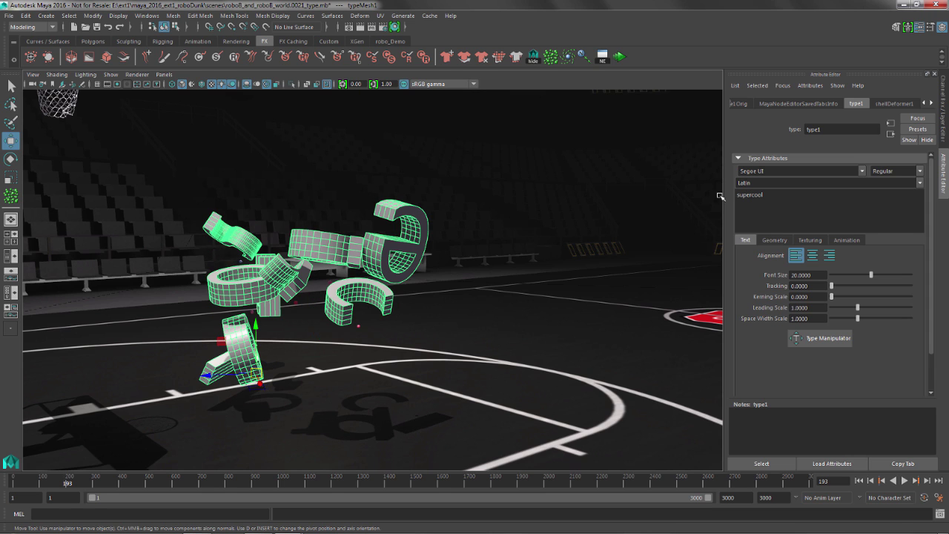
Enable the outer bevel on the type, set its Extrude Offset to 2 and adjust the Bevel Distance.
click(774, 240)
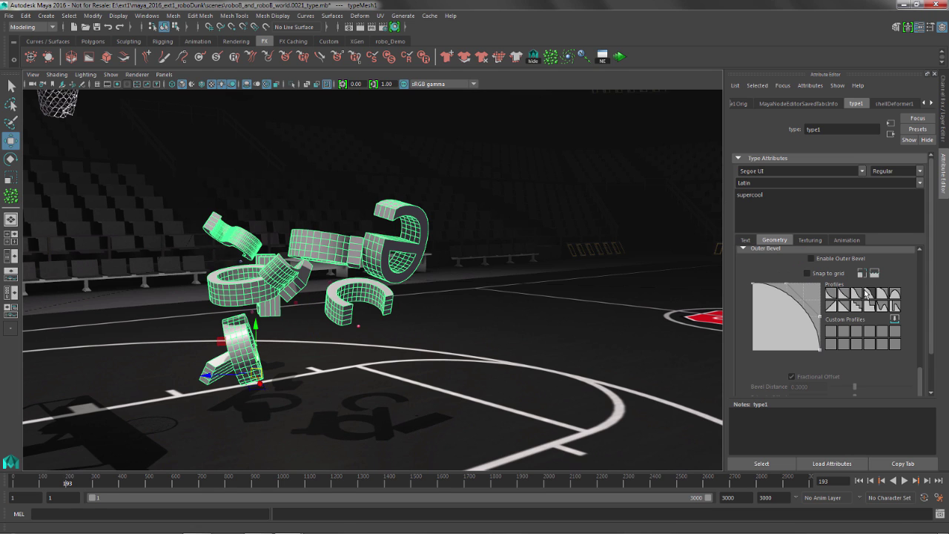
click(811, 259)
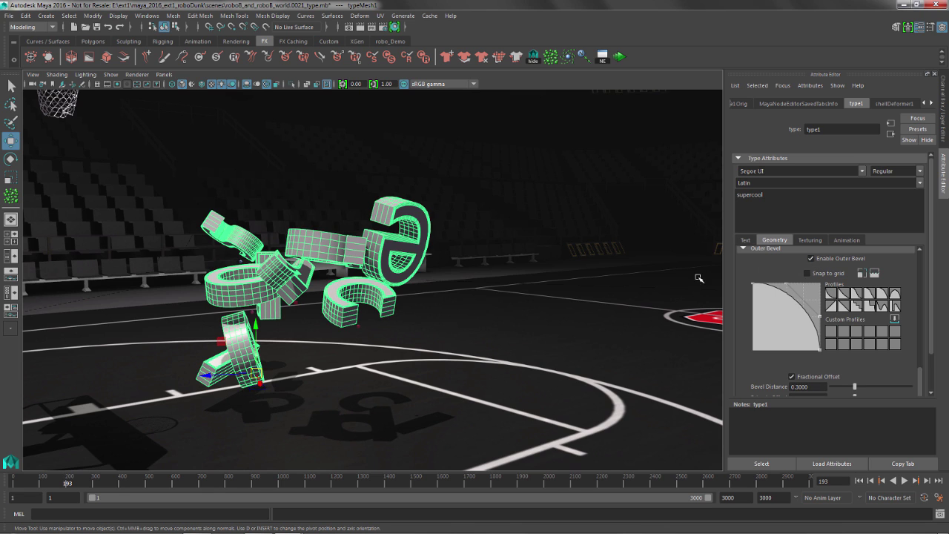
scroll(890, 356, down, 2)
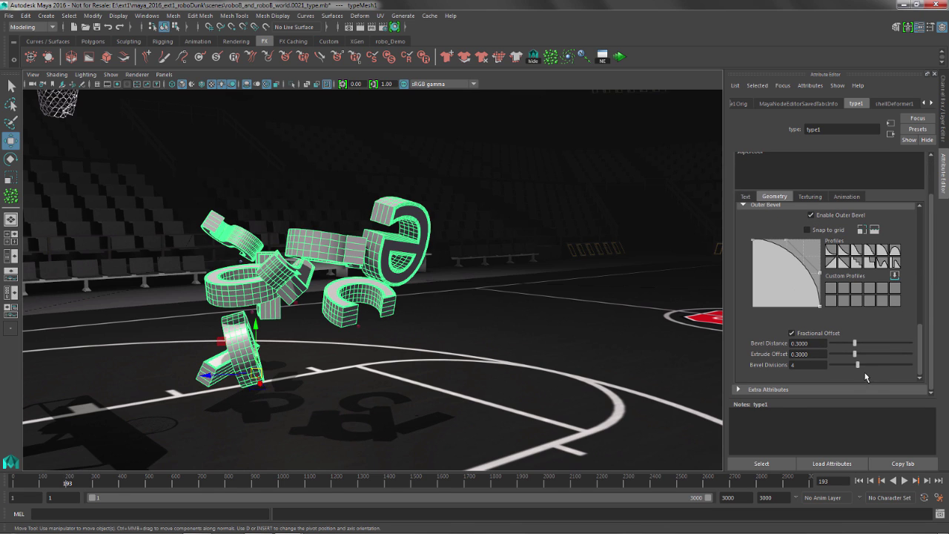
drag(858, 356, 948, 356)
double_click(819, 354)
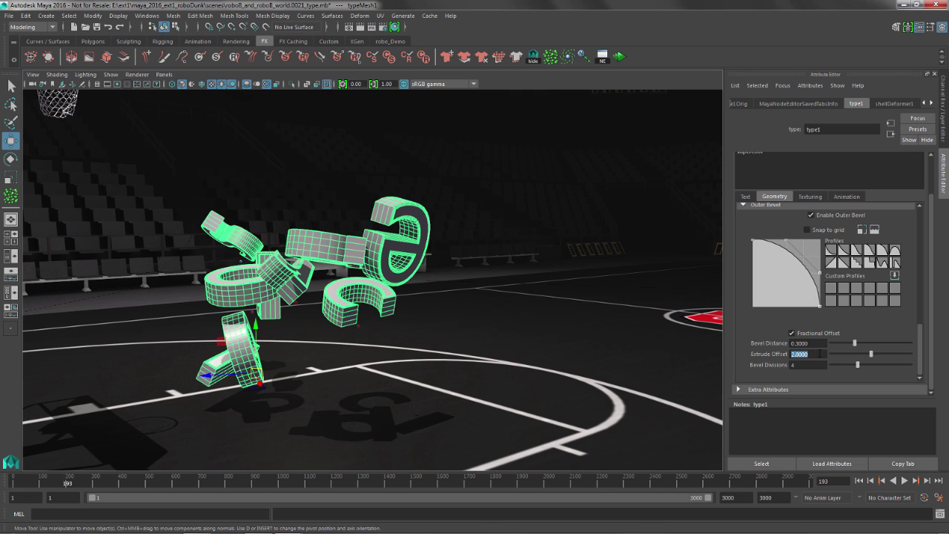
drag(857, 343, 854, 344)
Split the type's default blinn shader into separate caps, bevel and extrusion shaders, and deselect the type.
click(809, 197)
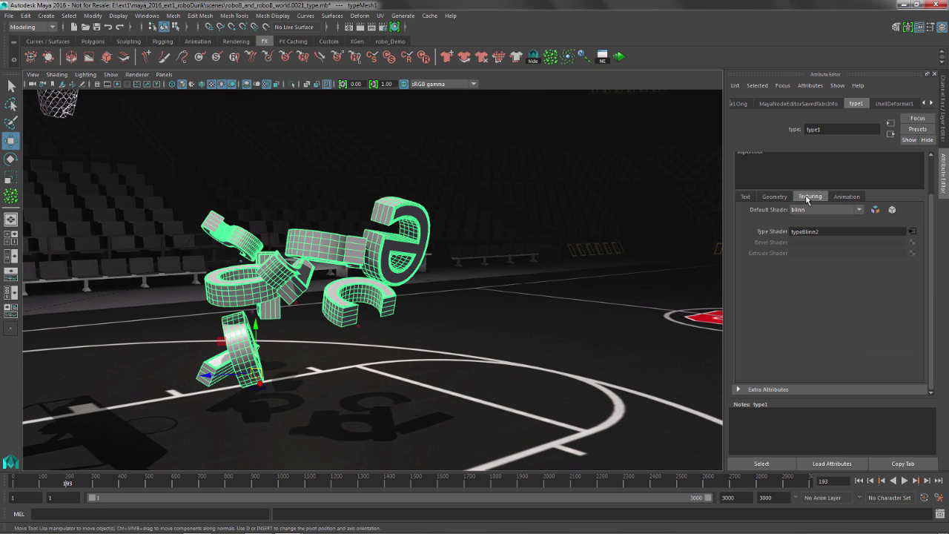
click(876, 210)
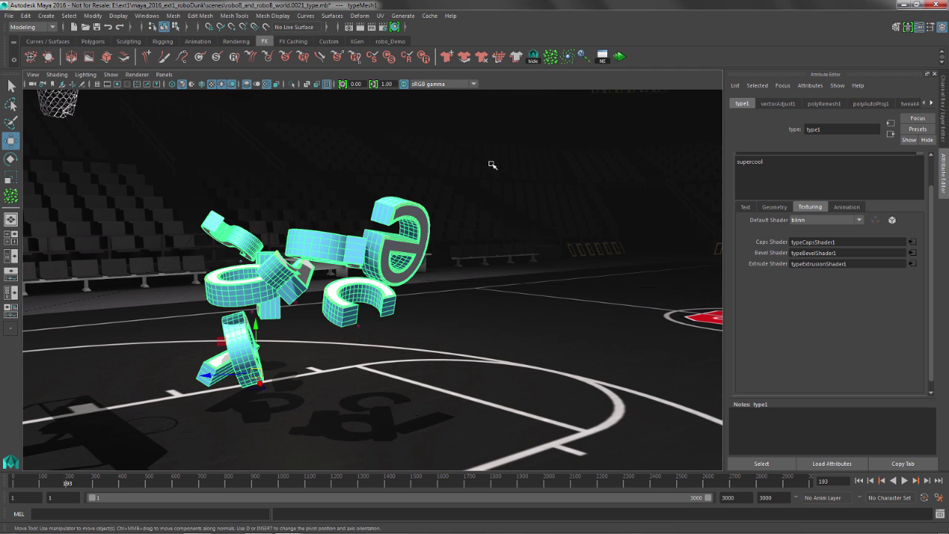
click(494, 161)
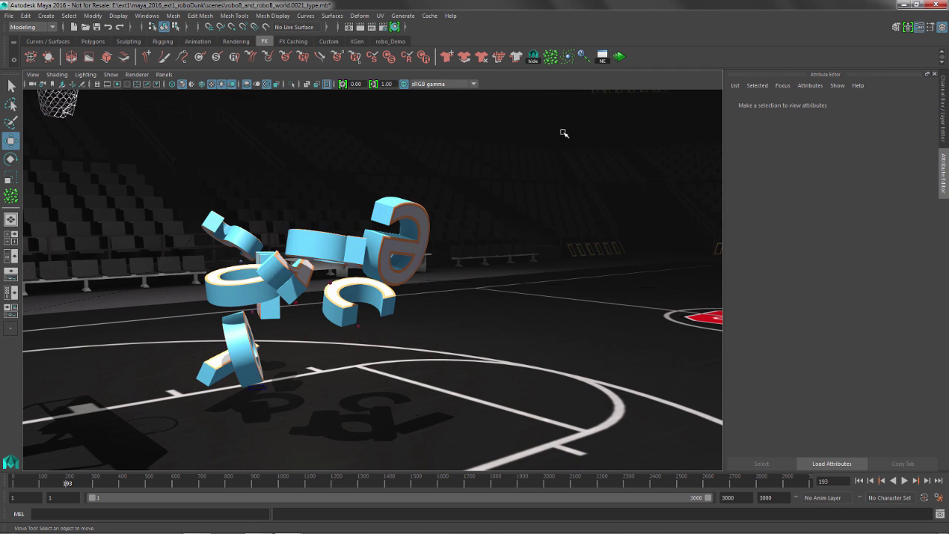
Play the simulation with the supercool letters, stop it, inspect them from a lower angle and hide the Attribute Editor.
key(alt+v)
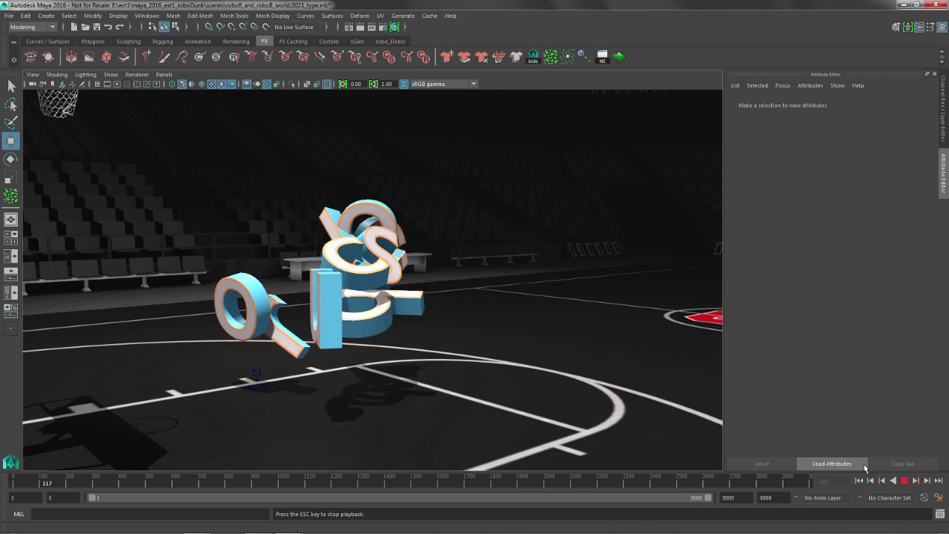
click(904, 481)
alt+drag(460, 223, 501, 247)
mouse_move(410, 206)
alt+mouse_down()
mouse_move(385, 227)
mouse_move(412, 216)
alt+mouse_up()
click(942, 189)
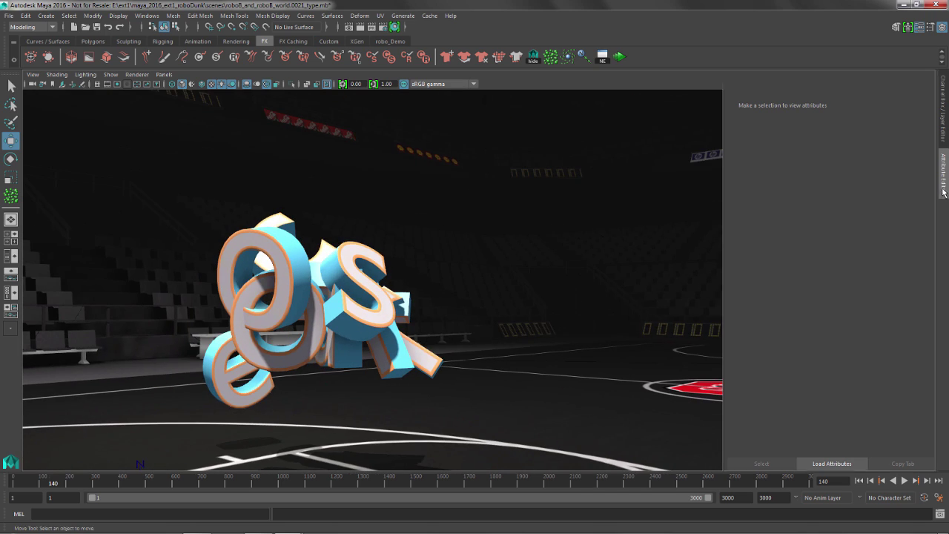